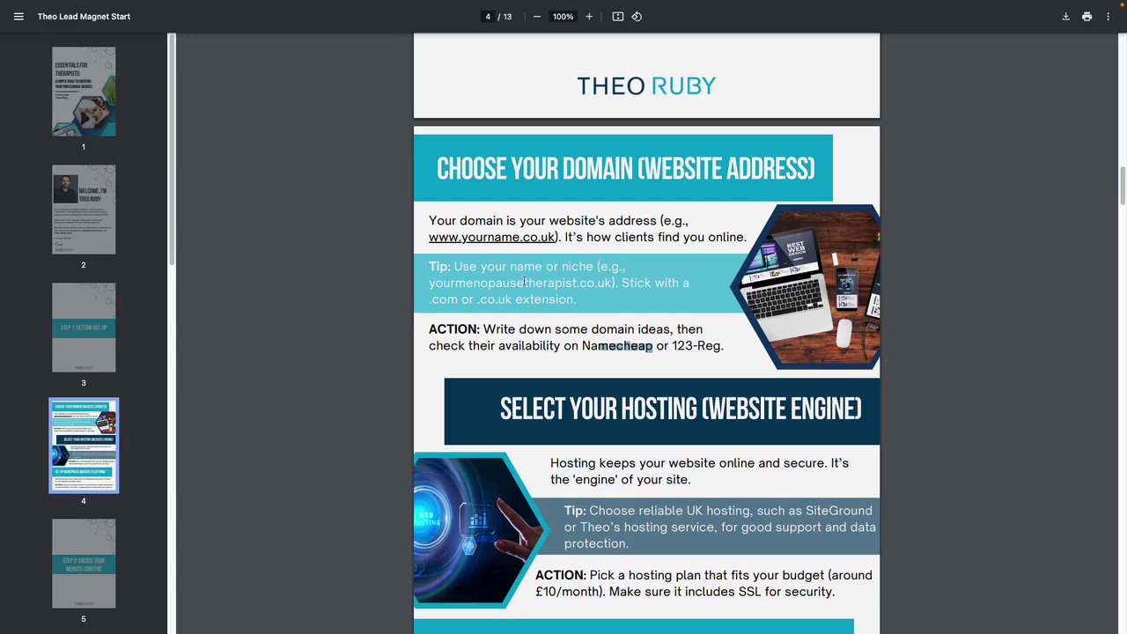
- Switch to the Namecheap website and check whether the domain theorubytherapy.com can be registered
{"action": "left_click", "coordinate": [616, 364]}
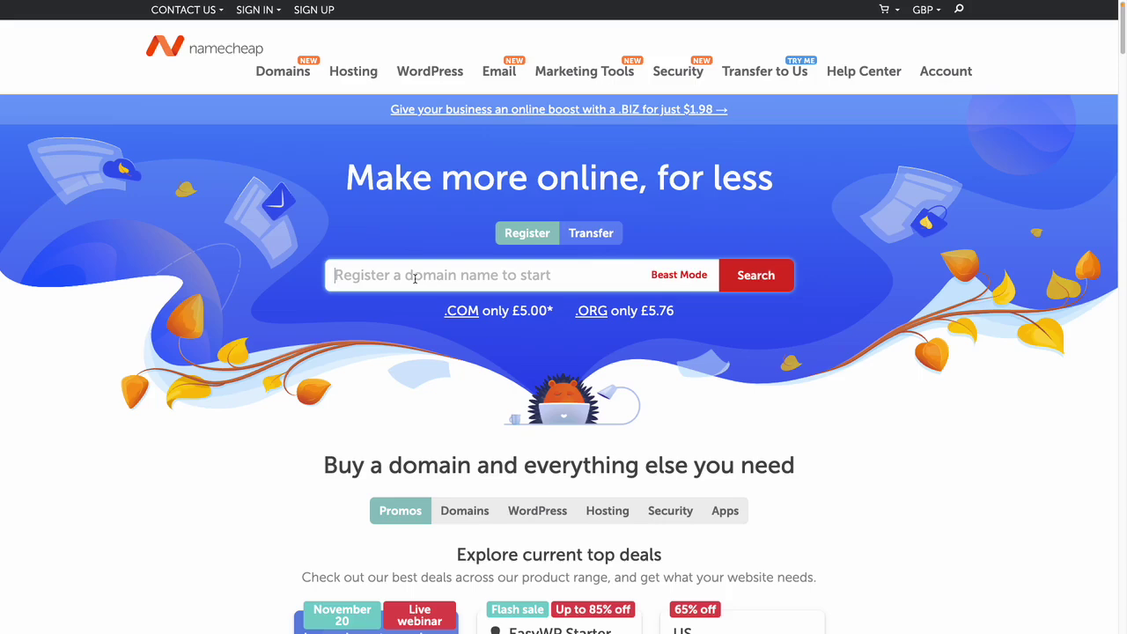
{"action": "type", "text": "theorubytherapy.com"}
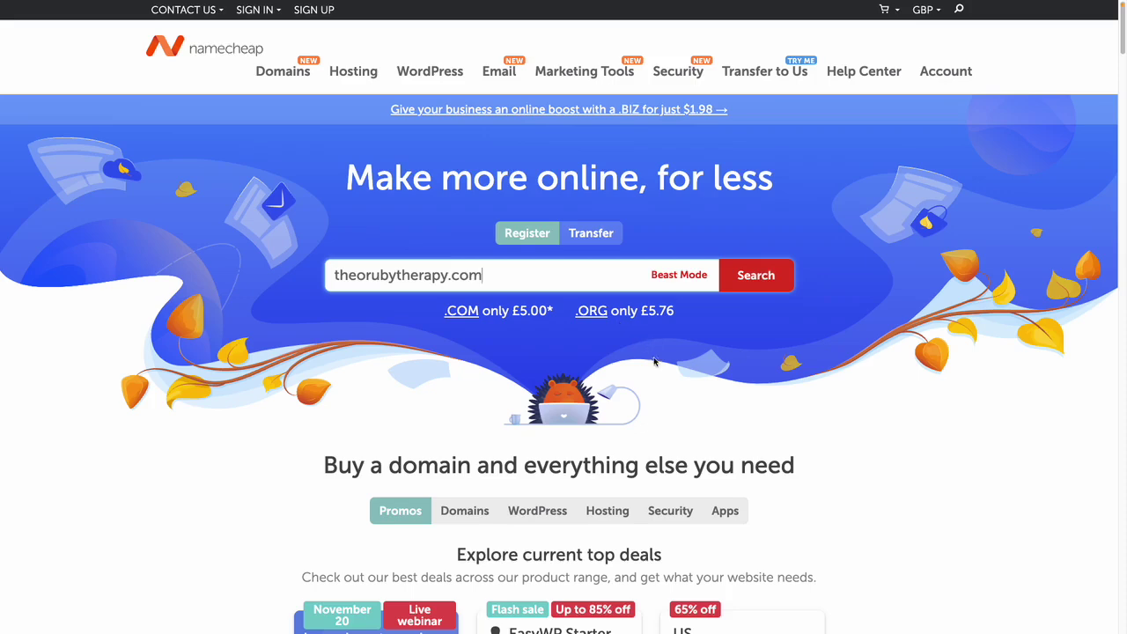
{"action": "left_click", "coordinate": [748, 287]}
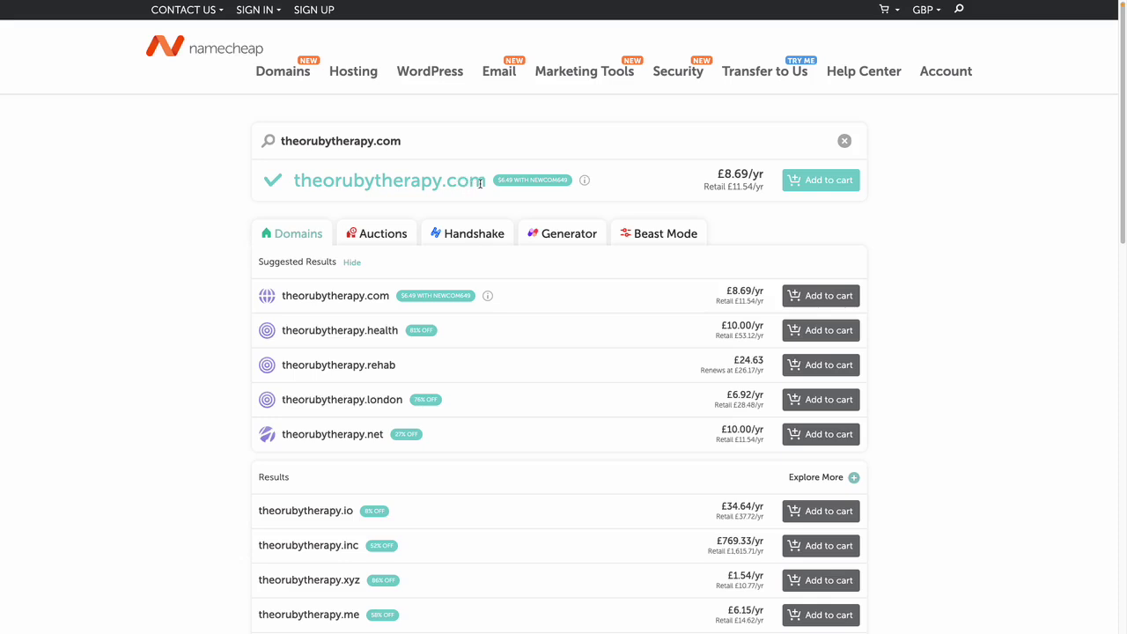
- Change the Namecheap domain search to theorubytherapy.co.uk
{"action": "left_click_drag", "start_coordinate": [448, 183], "coordinate": [456, 183]}
{"action": "left_click", "coordinate": [443, 143]}
{"action": "key", "text": "BackSpace"}
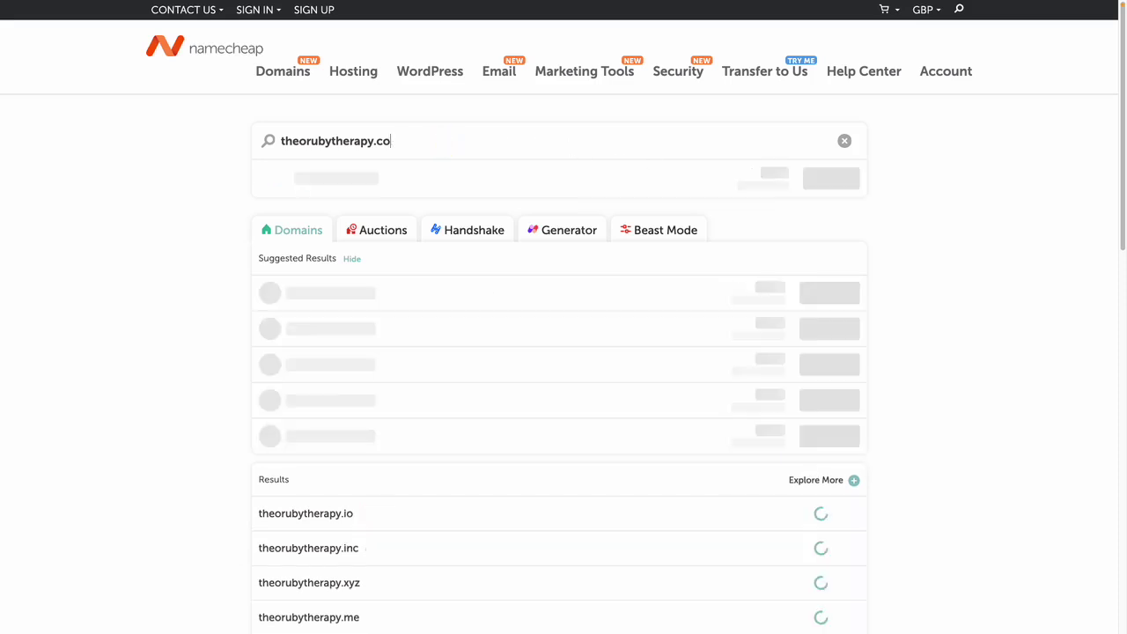
{"action": "type", "text": ".uk"}
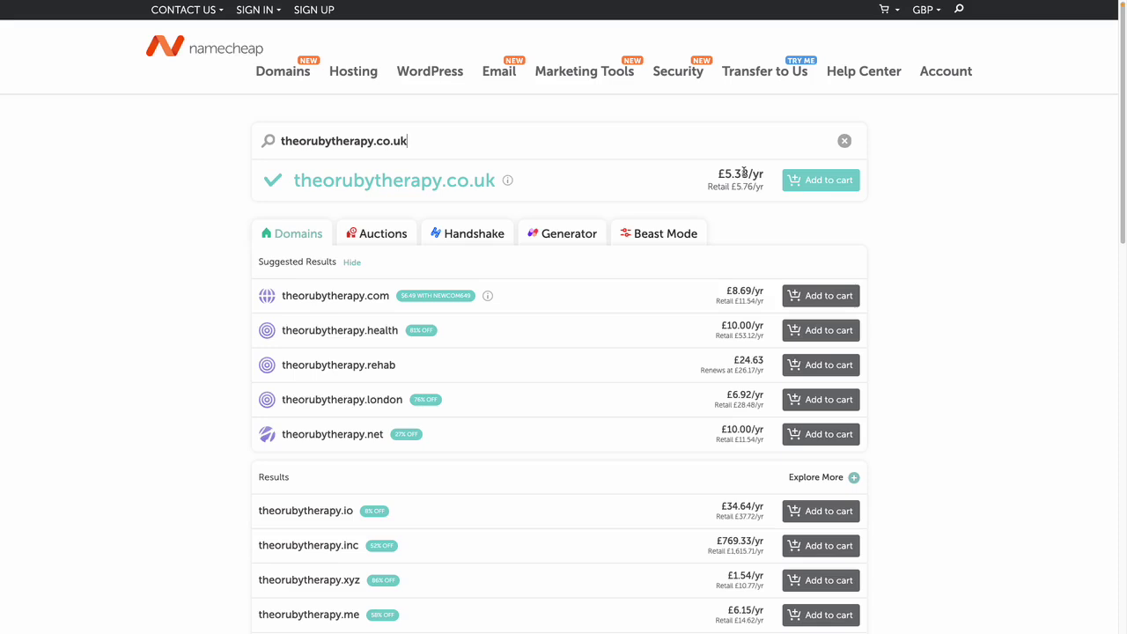
{"action": "double_click", "coordinate": [359, 141]}
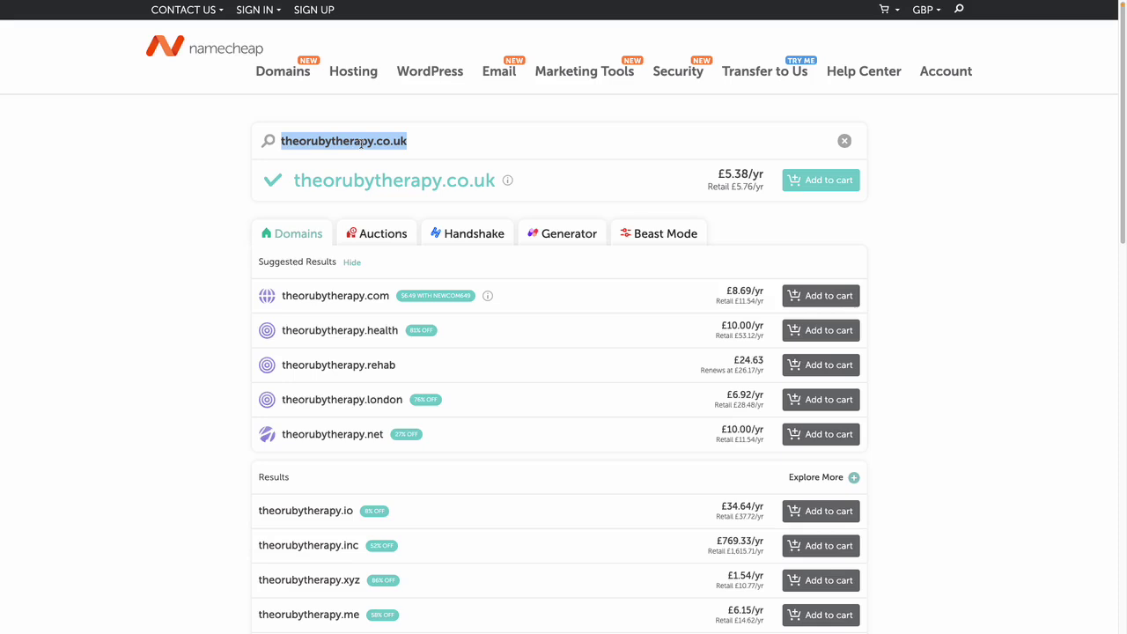
{"action": "double_click", "coordinate": [360, 142]}
{"action": "left_click", "coordinate": [370, 141]}
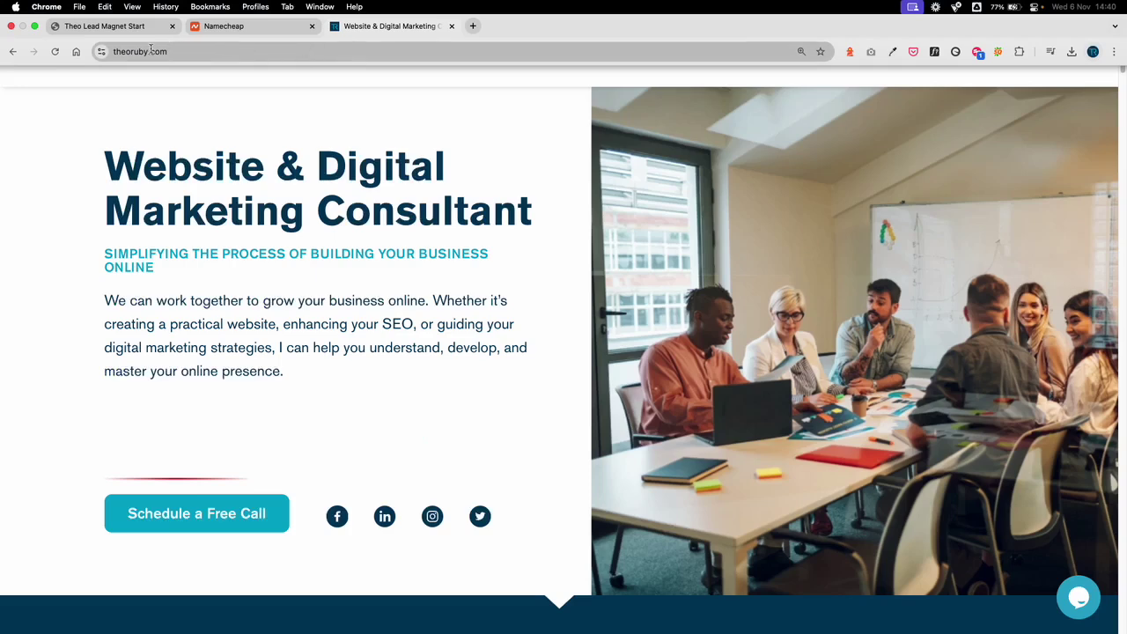
- Highlight the name part of the address on the theoruby.com site and return to Namecheap's domain results and sign-in form
{"action": "left_click", "coordinate": [152, 50]}
{"action": "double_click", "coordinate": [155, 52]}
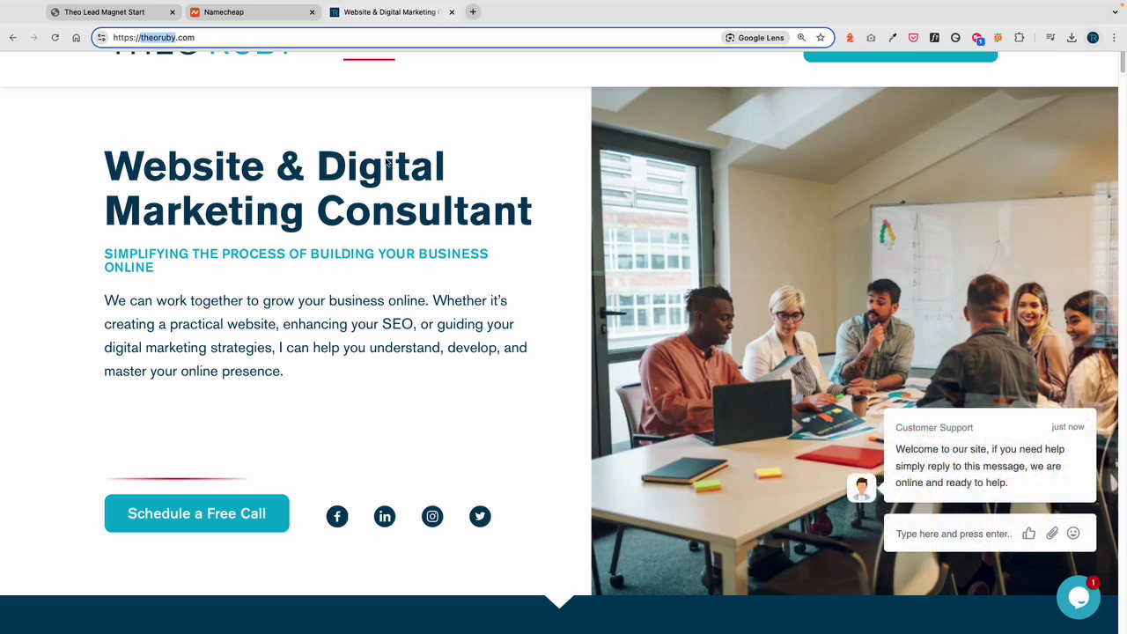
{"action": "left_click", "coordinate": [222, 13]}
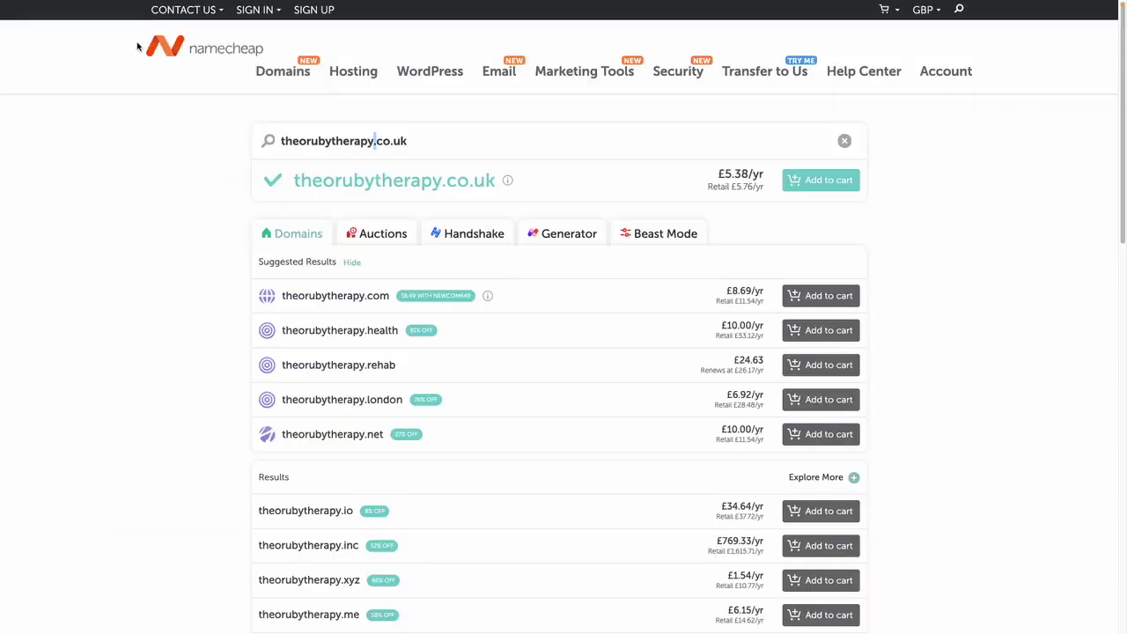
{"action": "left_click", "coordinate": [254, 11]}
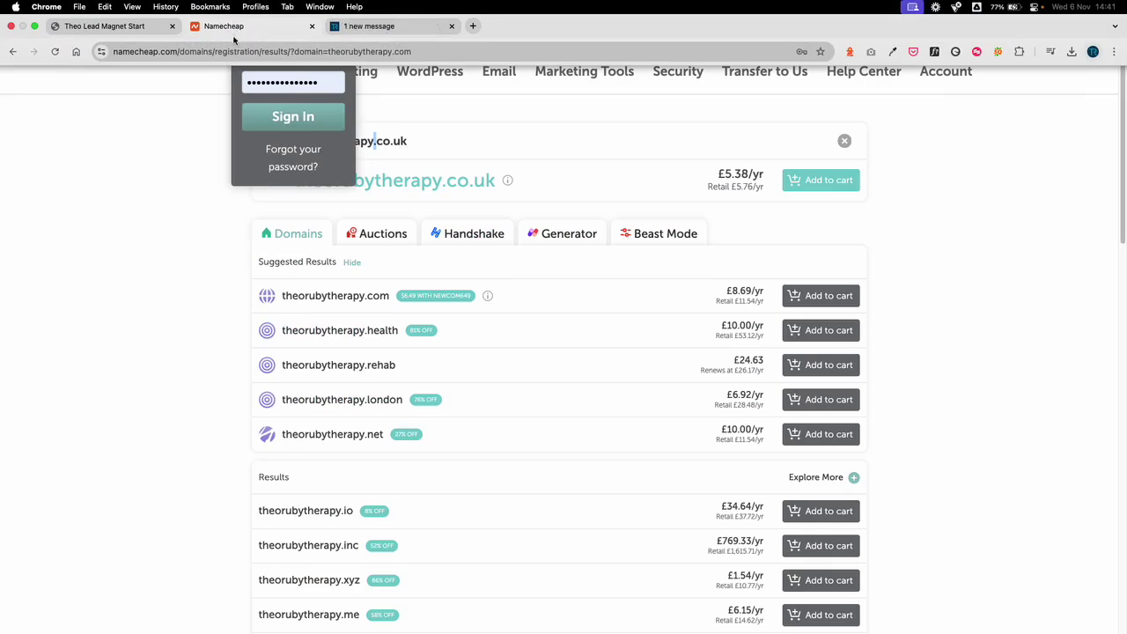
- Return to the PDF guide and read its sections on selecting hosting and setting up WordPress
{"action": "left_click", "coordinate": [104, 26]}
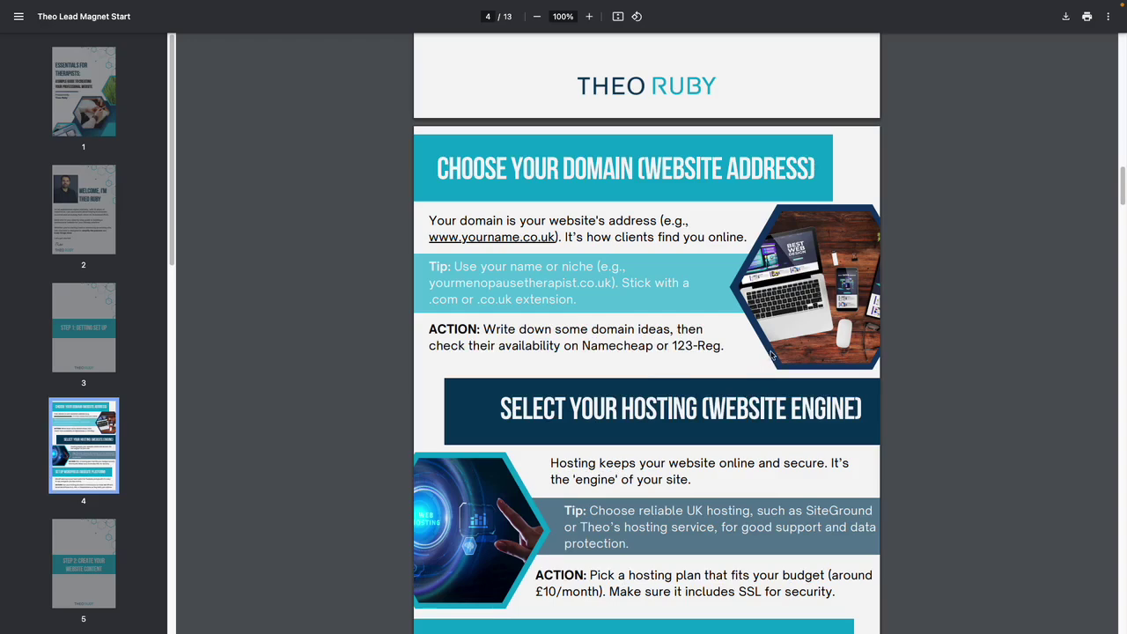
{"action": "scroll", "coordinate": [771, 355], "scroll_direction": "down", "scroll_amount": 3}
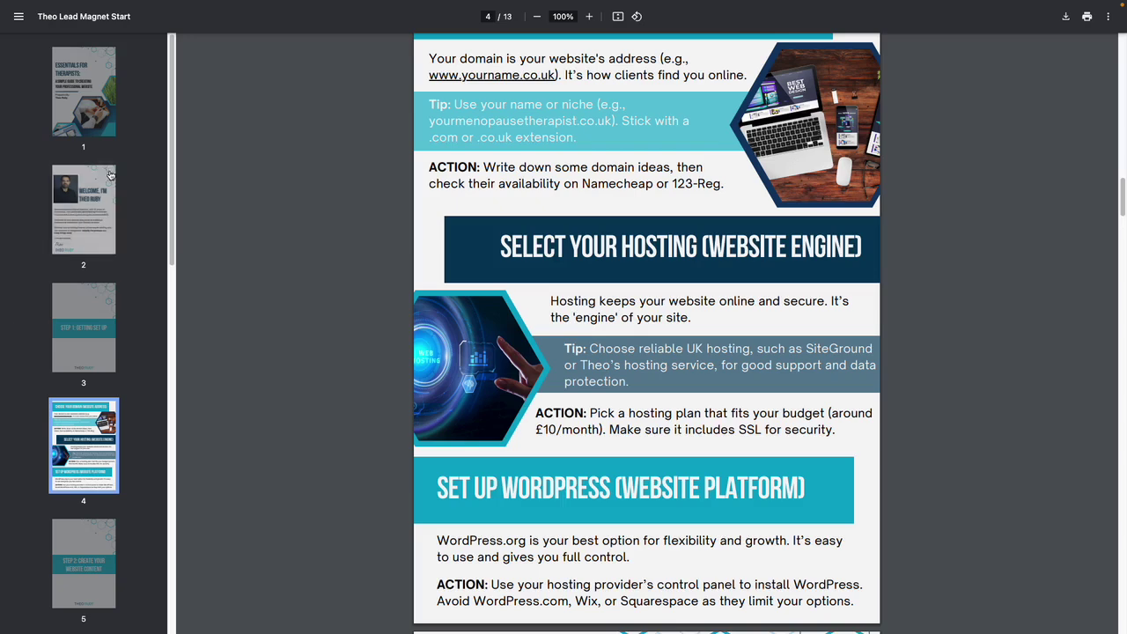
- Go to siteground.com and look at its hosting options
{"action": "mouse_move", "coordinate": [284, 2]}
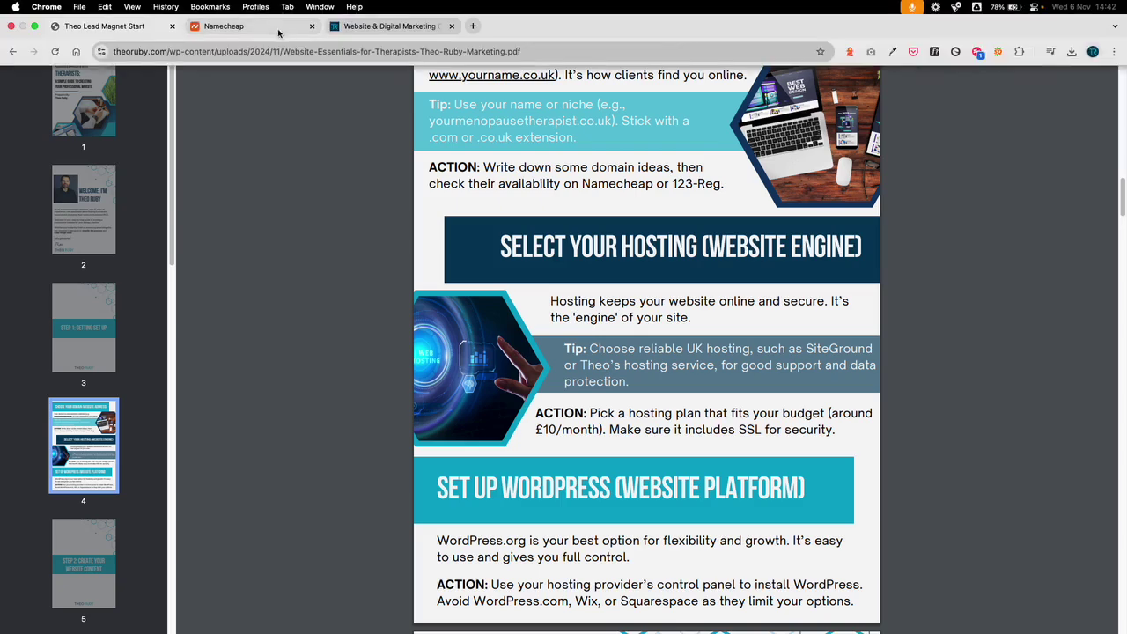
{"action": "left_click", "coordinate": [376, 51]}
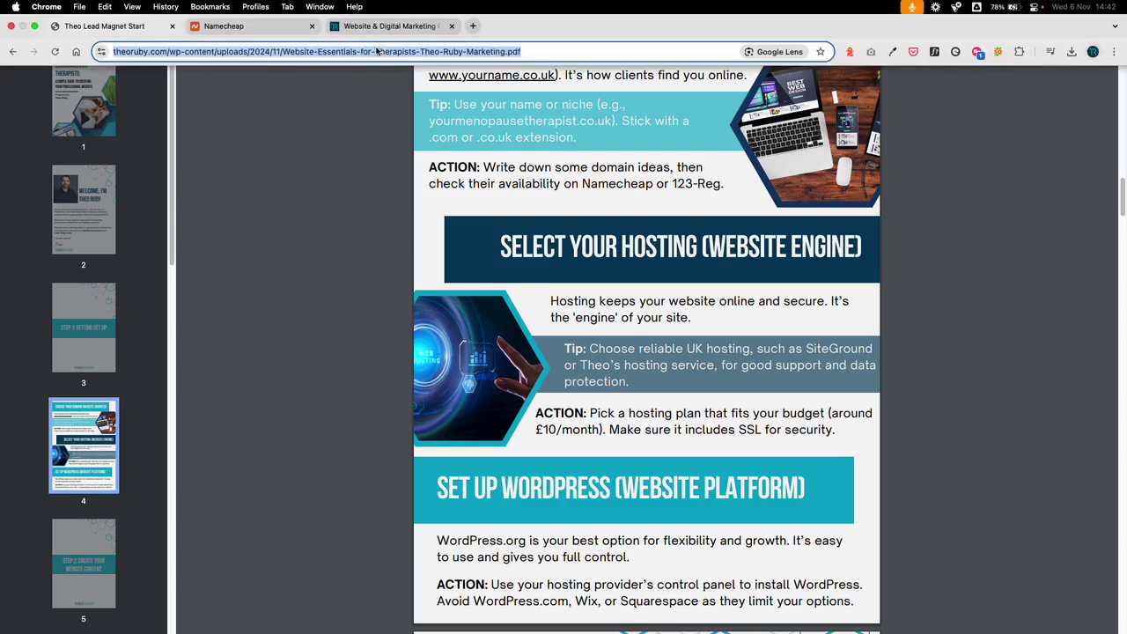
{"action": "type", "text": "siteground"}
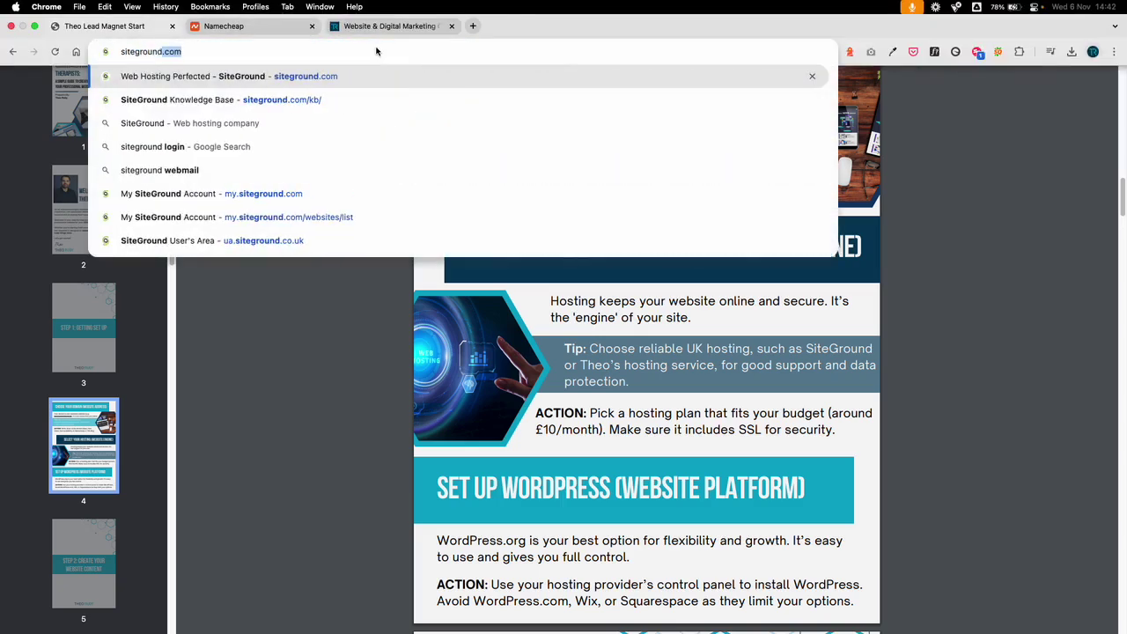
{"action": "key", "text": "Return"}
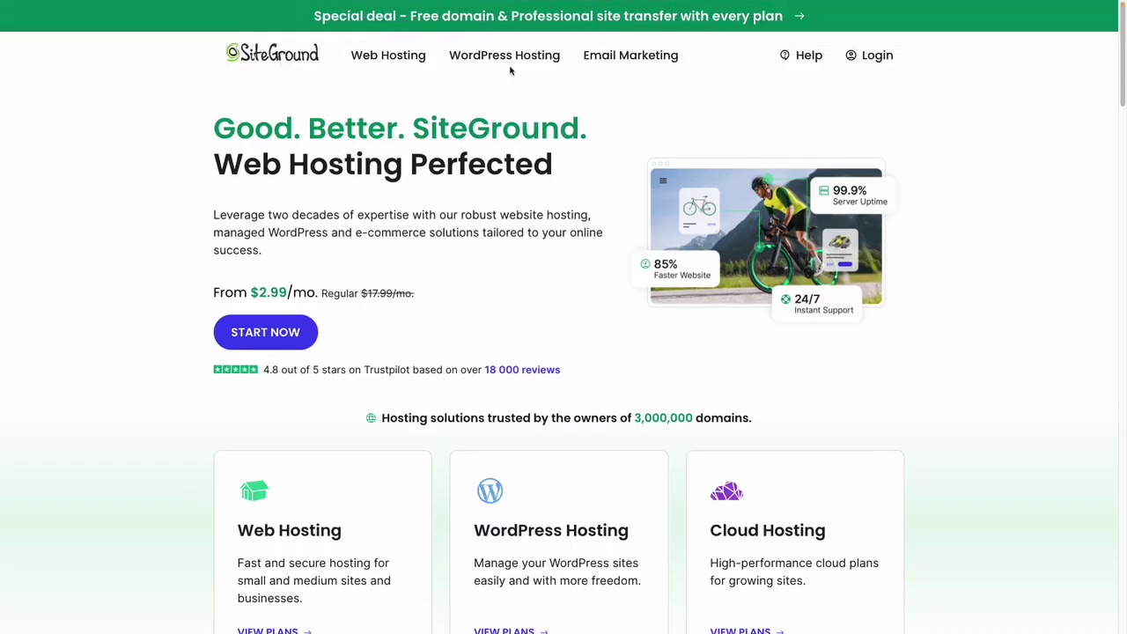
{"action": "mouse_move", "coordinate": [394, 57]}
{"action": "mouse_move", "coordinate": [310, 5]}
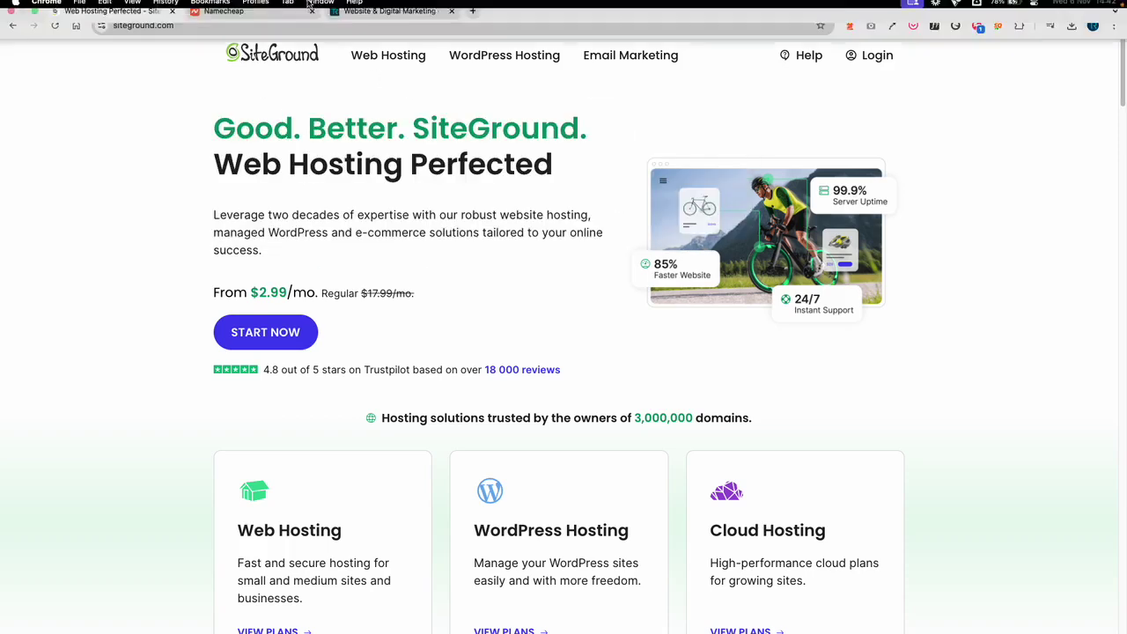
- Review the service cards on the theoruby.com homepage, including Hosting & Maintenance and Training
{"action": "left_click", "coordinate": [394, 27]}
{"action": "scroll", "coordinate": [417, 308], "scroll_direction": "down", "scroll_amount": 10}
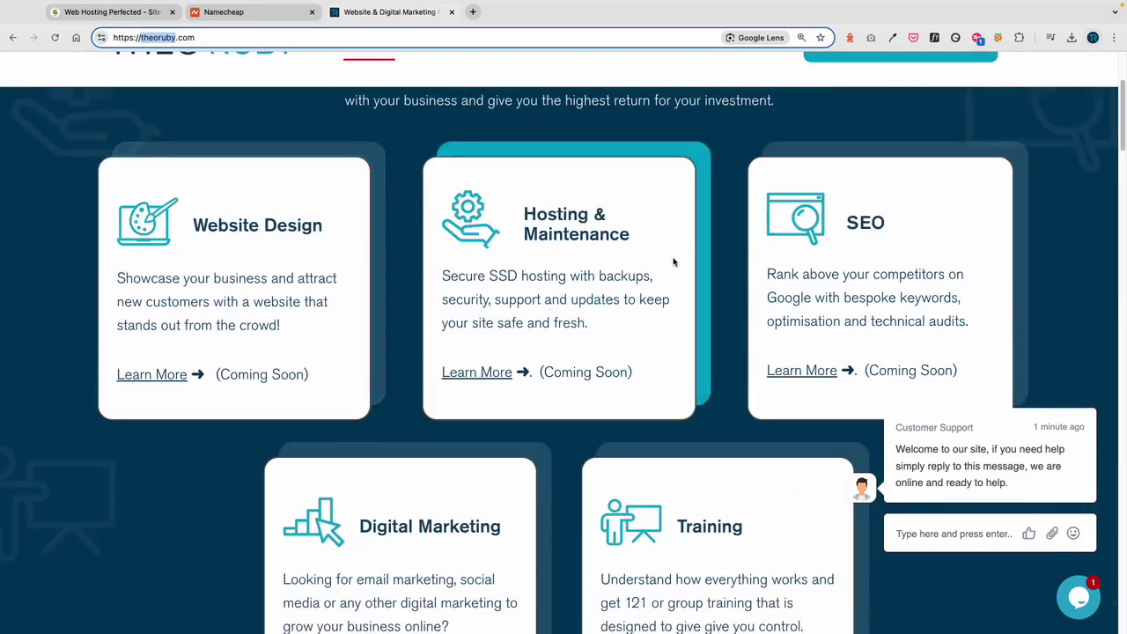
{"action": "scroll", "coordinate": [674, 300], "scroll_direction": "down", "scroll_amount": 3}
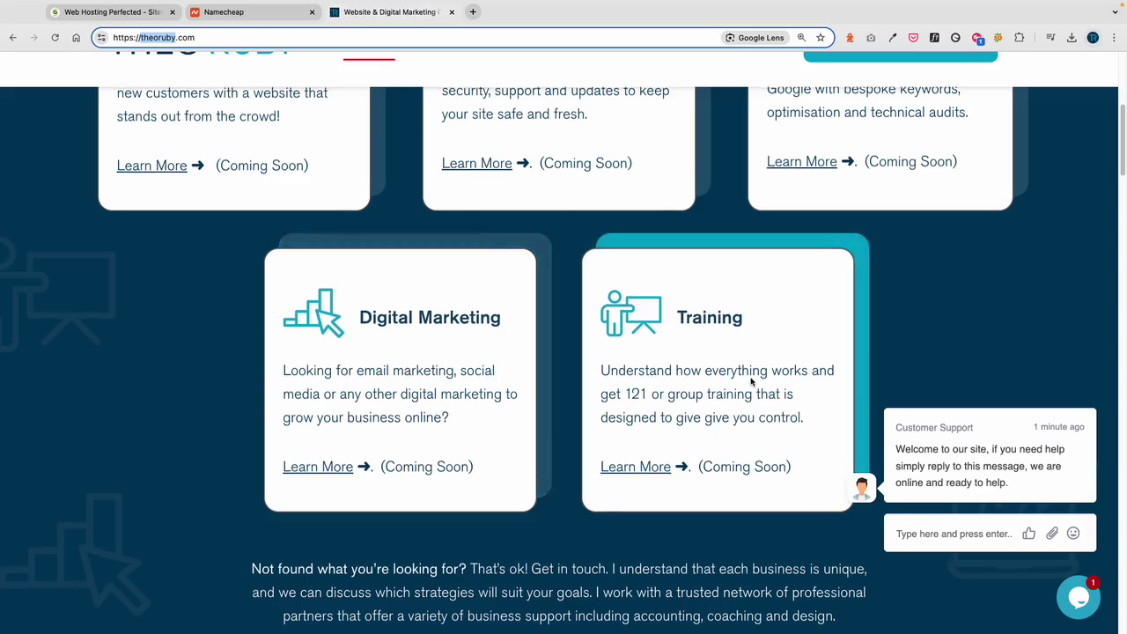
{"action": "scroll", "coordinate": [750, 382], "scroll_direction": "up", "scroll_amount": 5}
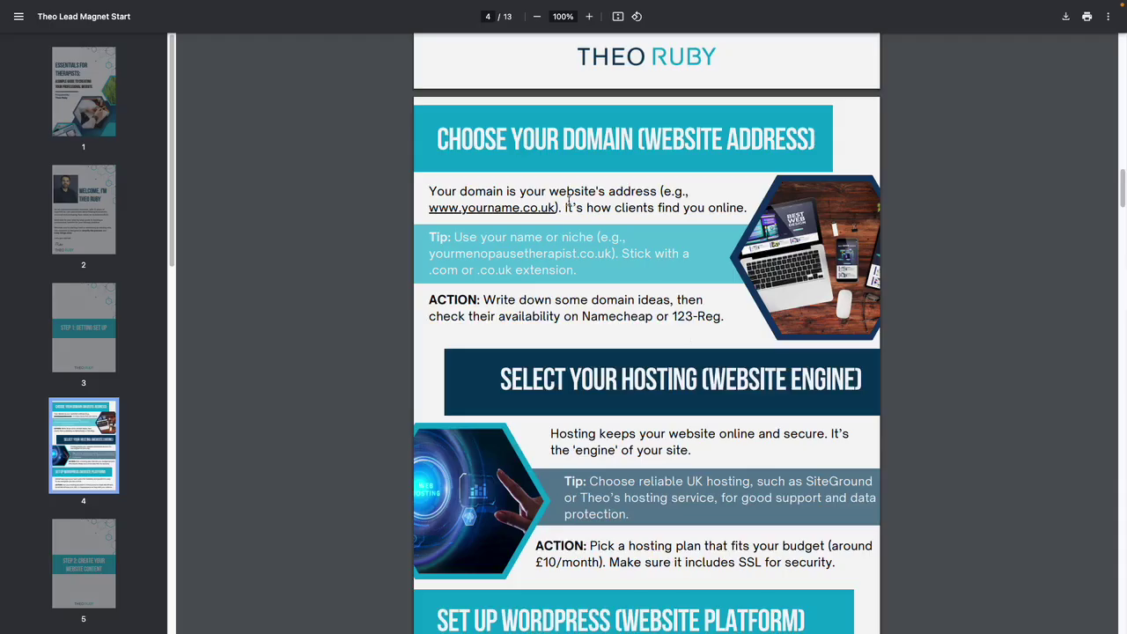
- Read the guide's WordPress setup section on page 4 and go on to the Step 2 website content title page
{"action": "scroll", "coordinate": [618, 207], "scroll_direction": "down", "scroll_amount": 4}
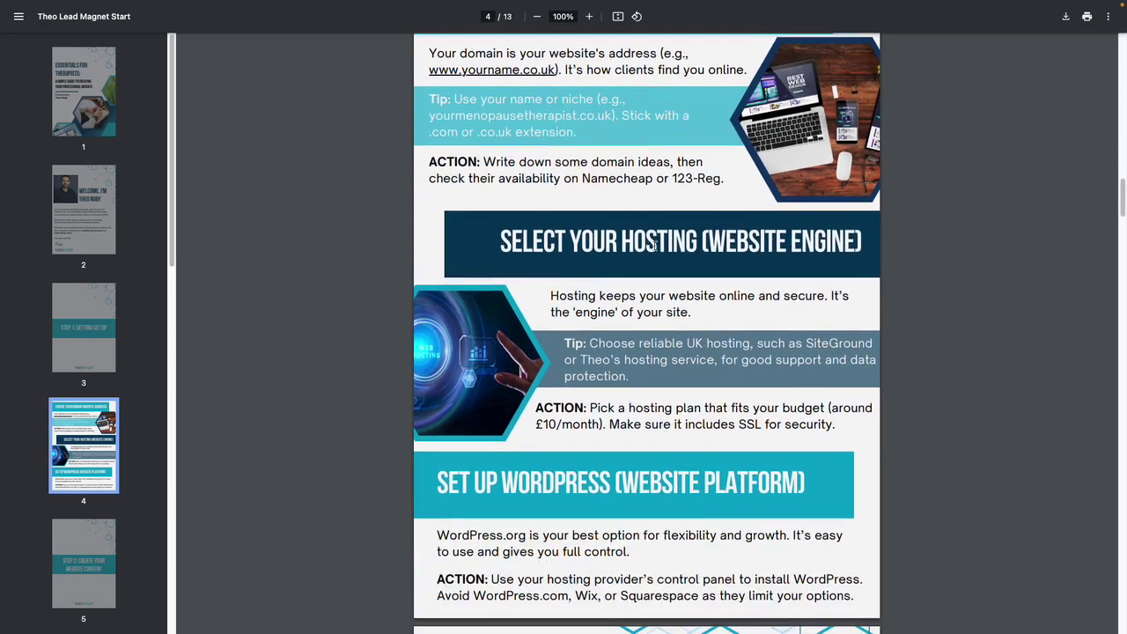
{"action": "scroll", "coordinate": [678, 299], "scroll_direction": "down", "scroll_amount": 3}
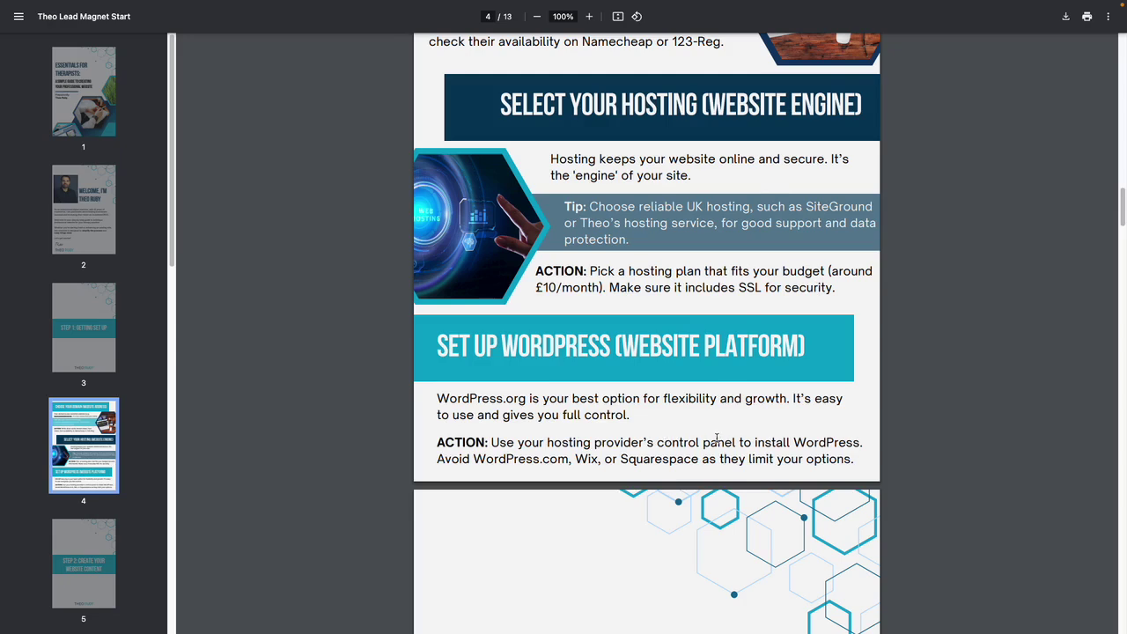
{"action": "scroll", "coordinate": [717, 437], "scroll_direction": "down", "scroll_amount": 4}
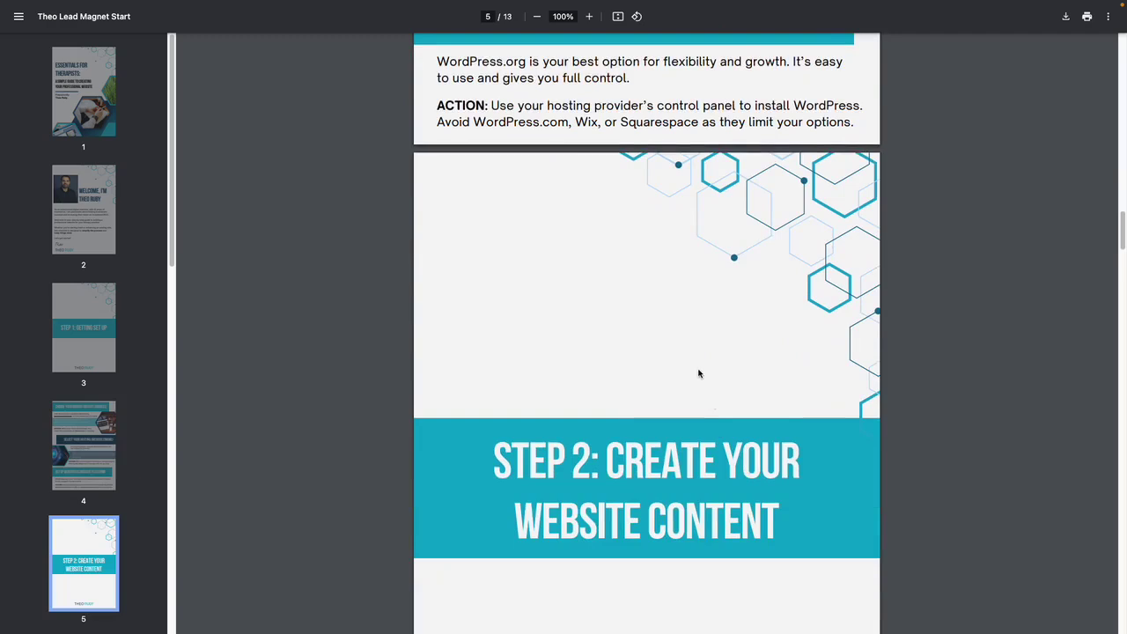
{"action": "scroll", "coordinate": [698, 373], "scroll_direction": "down", "scroll_amount": 4}
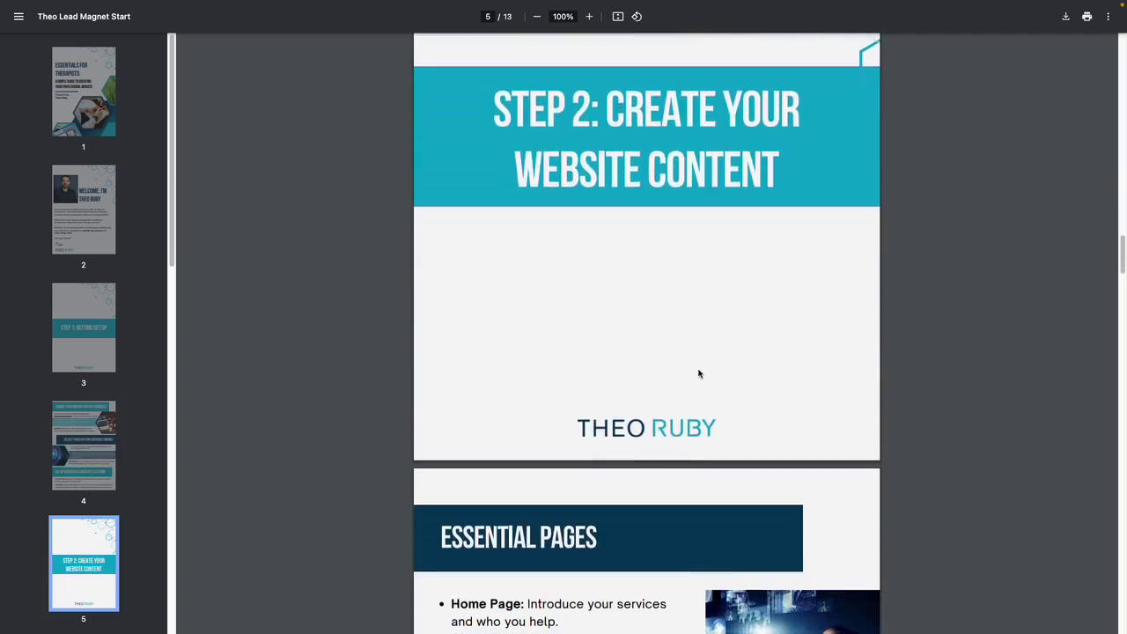
{"action": "scroll", "coordinate": [699, 374], "scroll_direction": "up", "scroll_amount": 2}
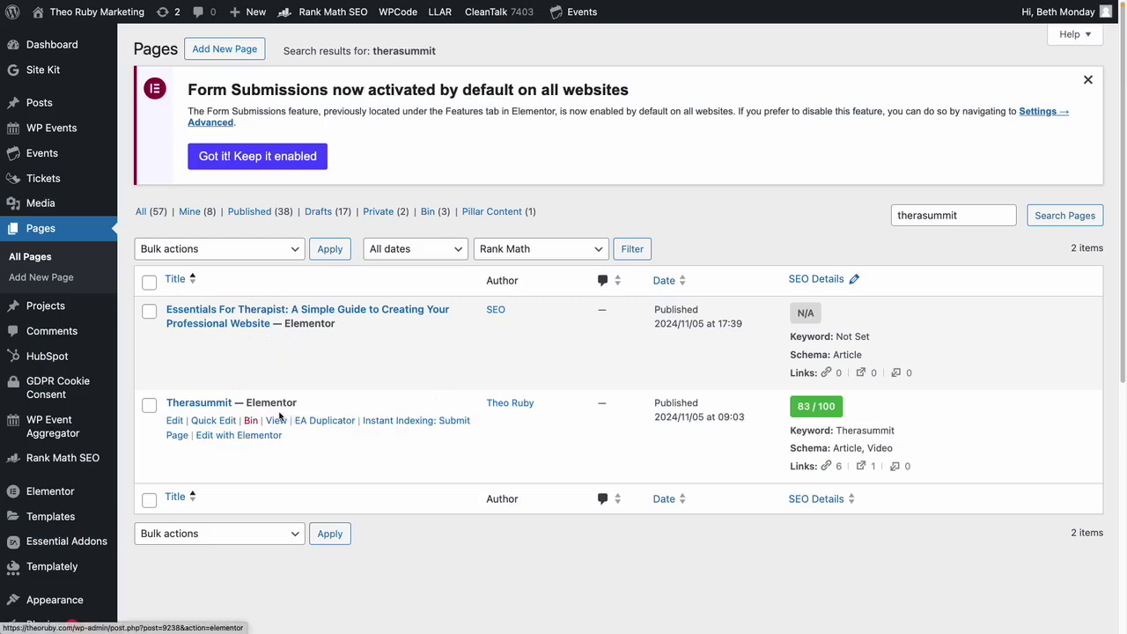
- Open the Therasummit page in the Elementor editor and select its main heading's title text for editing
{"action": "left_click", "coordinate": [262, 436]}
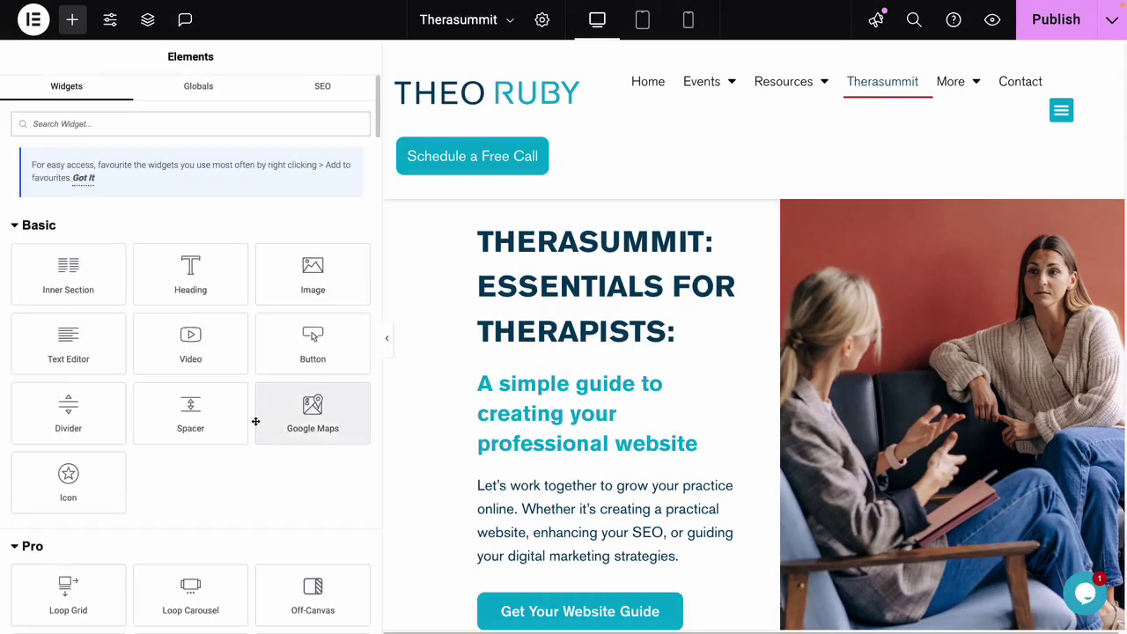
{"action": "left_click", "coordinate": [595, 297]}
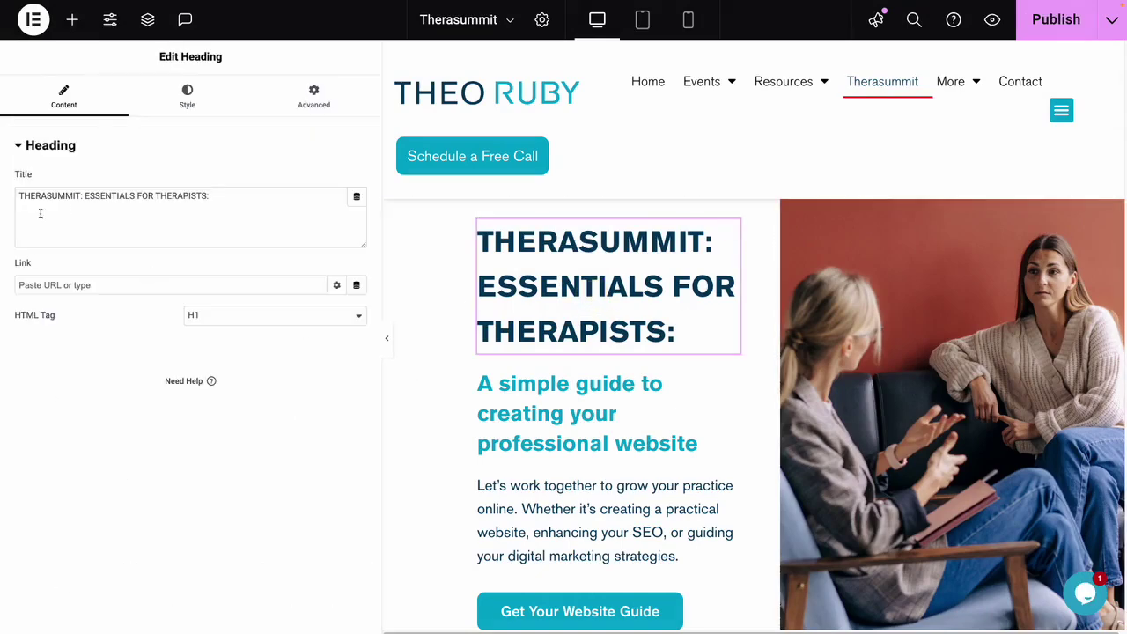
{"action": "left_click", "coordinate": [66, 208]}
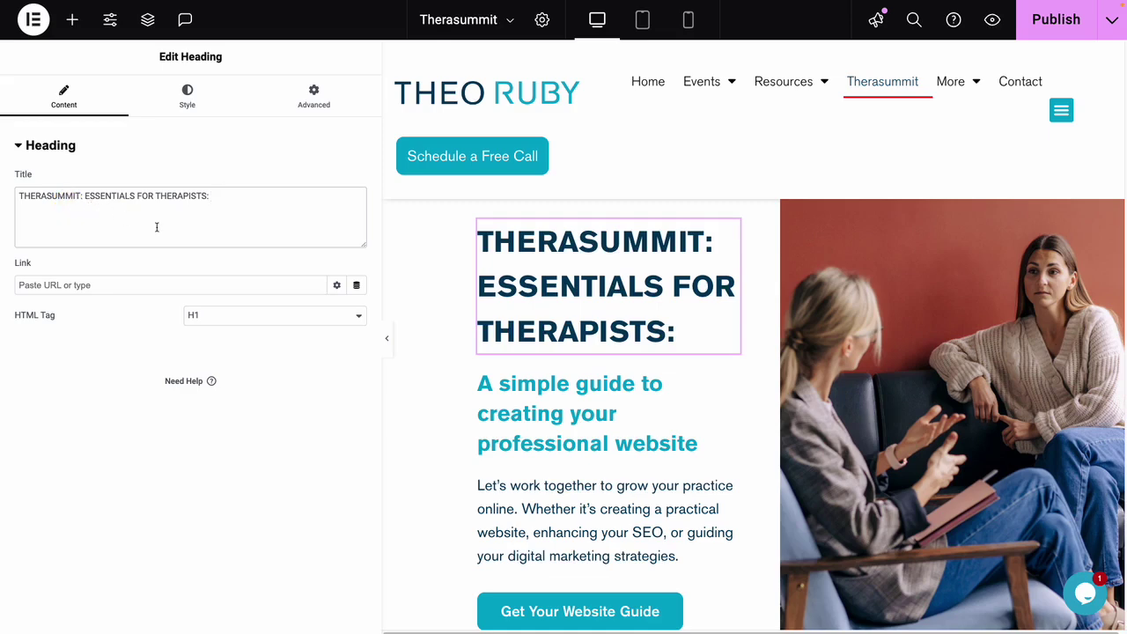
- Append "whatever you need" to the title of the subheading about a simple guide, and delete the added words again
{"action": "left_click", "coordinate": [615, 437]}
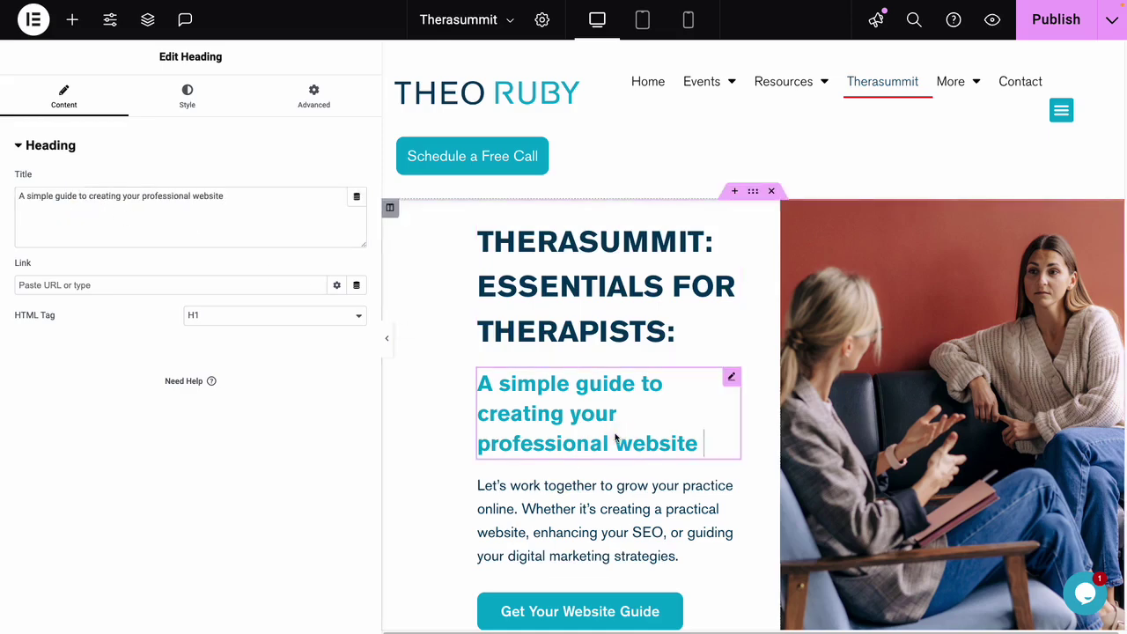
{"action": "left_click", "coordinate": [269, 206]}
{"action": "type", "text": "what"}
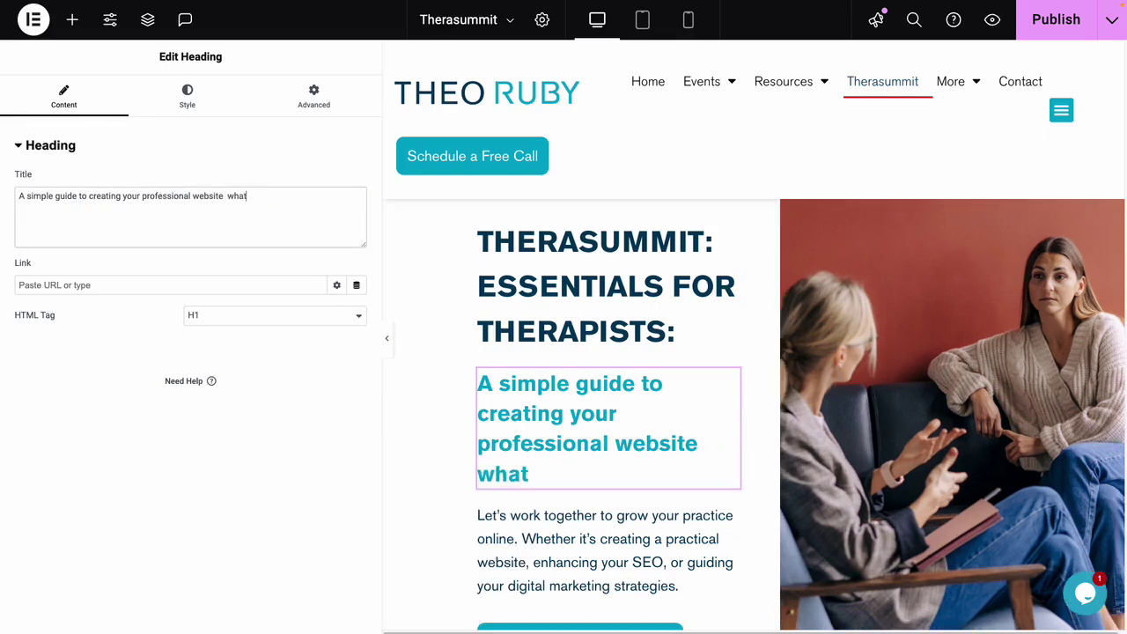
{"action": "type", "text": "ever you need"}
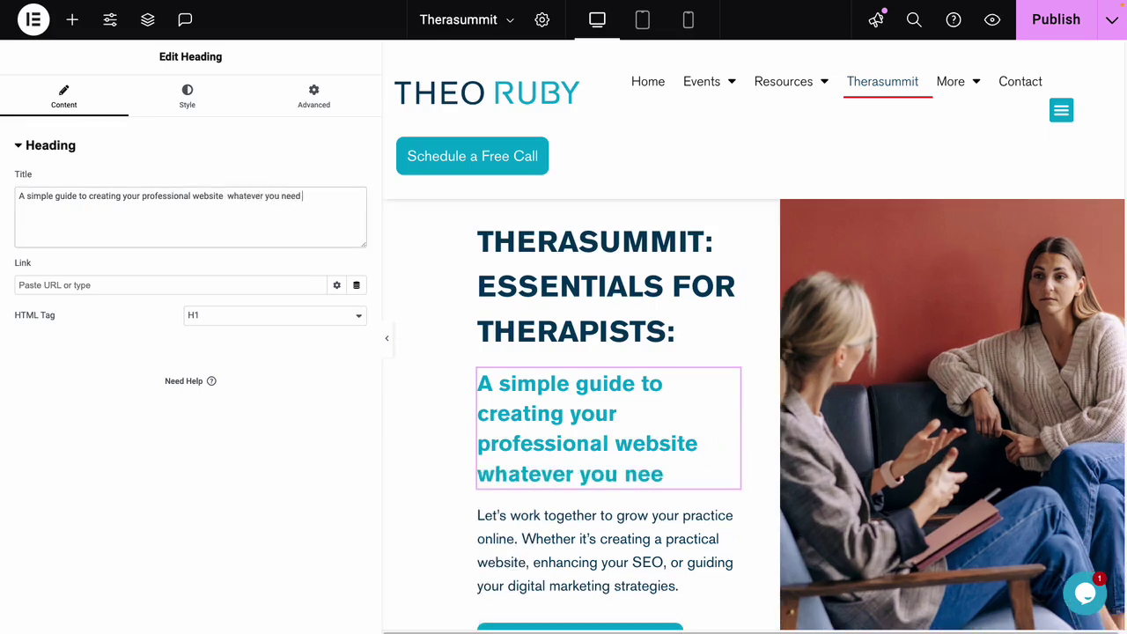
{"action": "left_click_drag", "start_coordinate": [228, 196], "coordinate": [316, 199]}
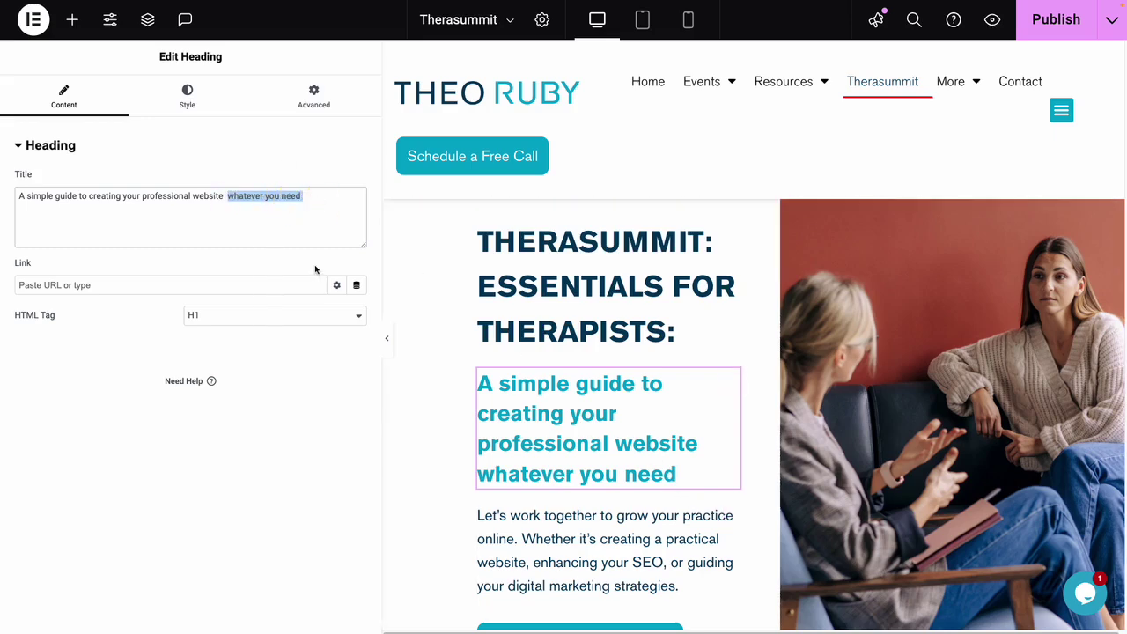
{"action": "key", "text": "BackSpace"}
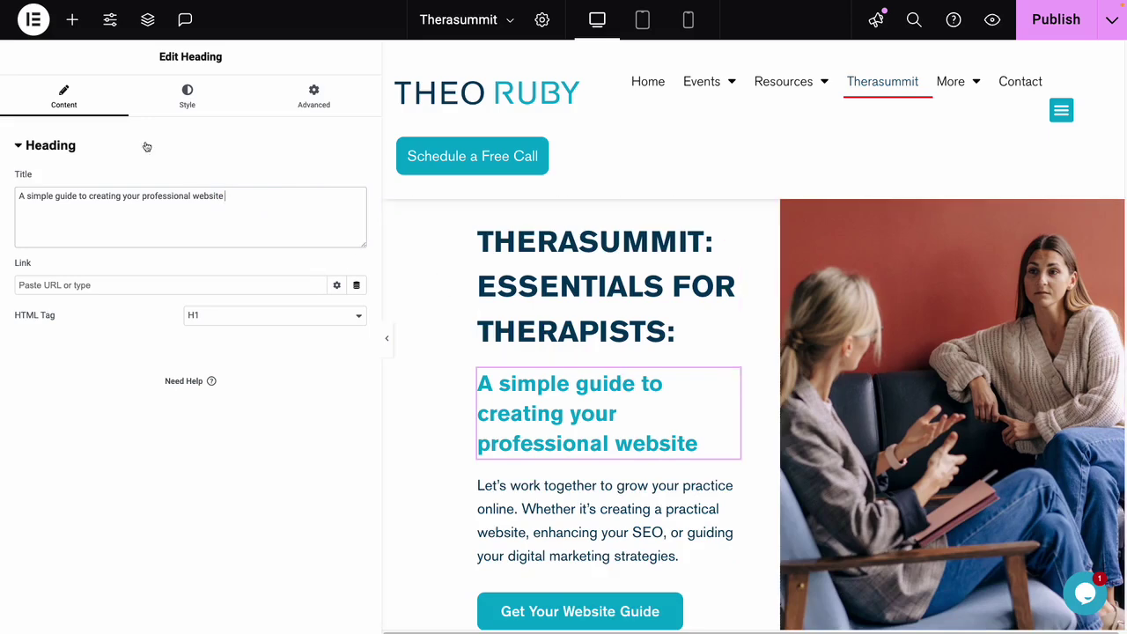
- Show Elementor's widget library and browse the Basic and Pro widgets
{"action": "left_click", "coordinate": [87, 111]}
{"action": "left_click", "coordinate": [73, 19]}
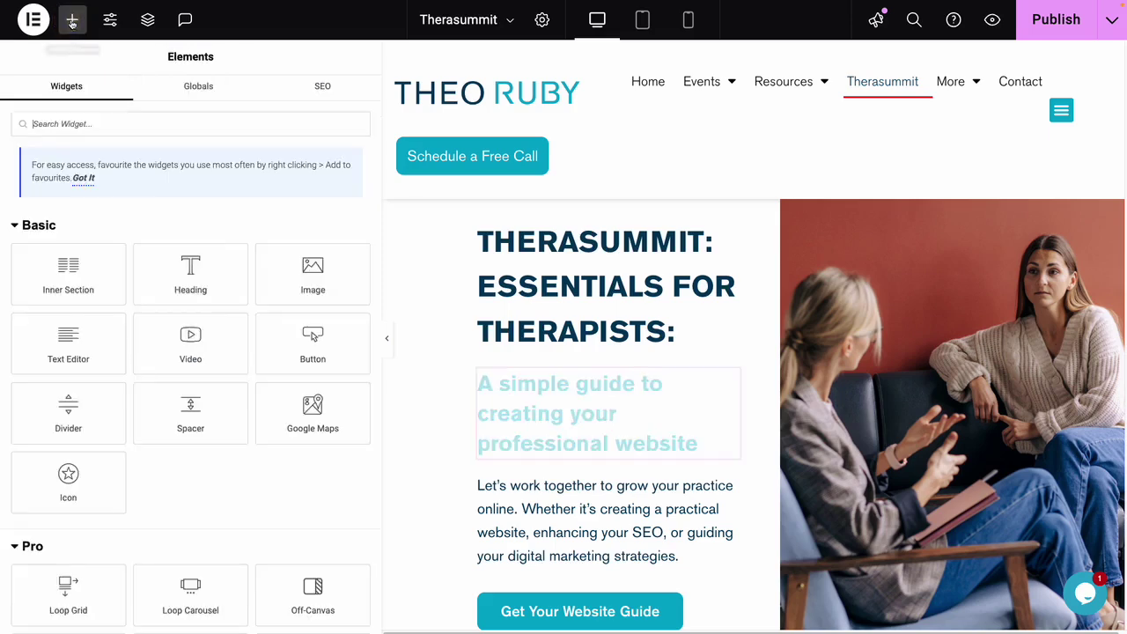
{"action": "scroll", "coordinate": [99, 293], "scroll_direction": "down", "scroll_amount": 1}
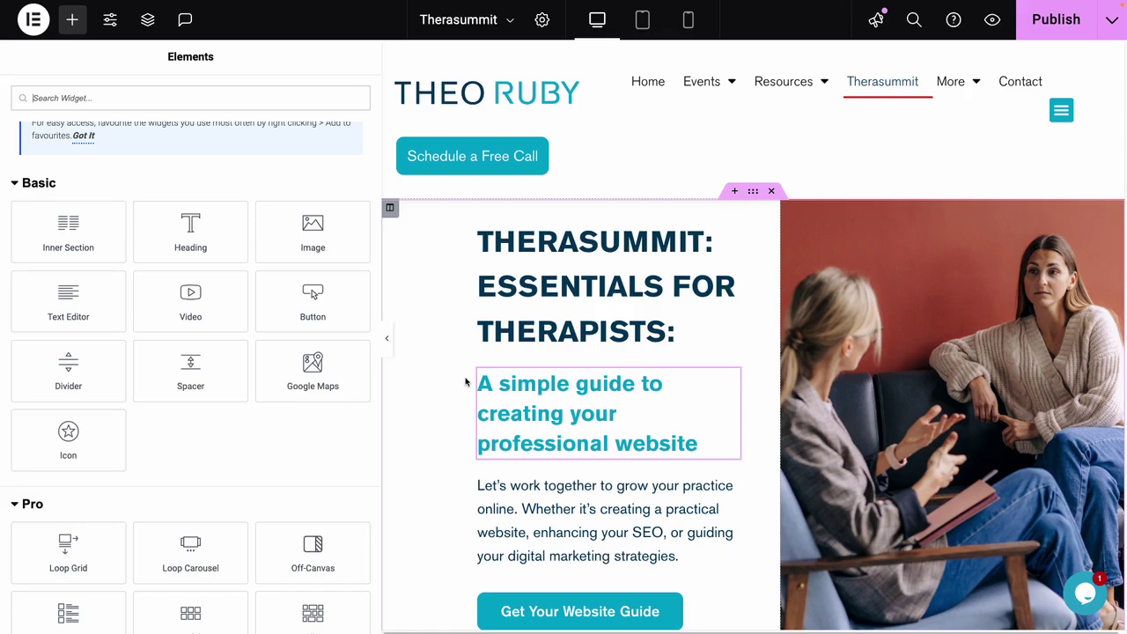
- Open the social icons below the consultant introduction and review the Facebook, LinkedIn, Instagram and YouTube item settings
{"action": "scroll", "coordinate": [652, 423], "scroll_direction": "down", "scroll_amount": 3}
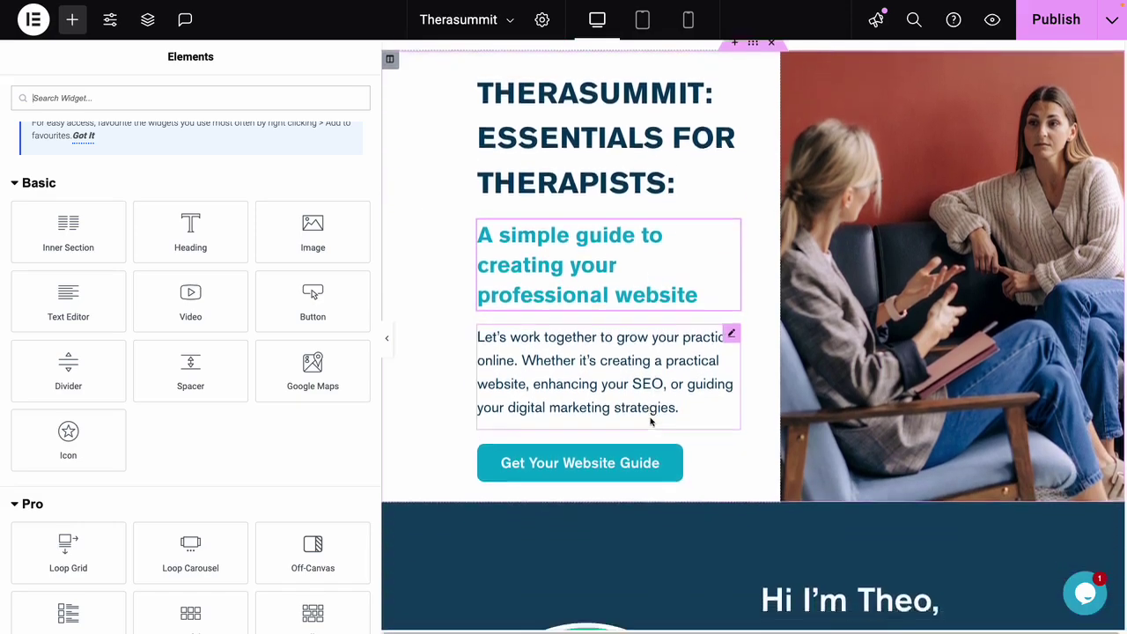
{"action": "scroll", "coordinate": [651, 423], "scroll_direction": "down", "scroll_amount": 5}
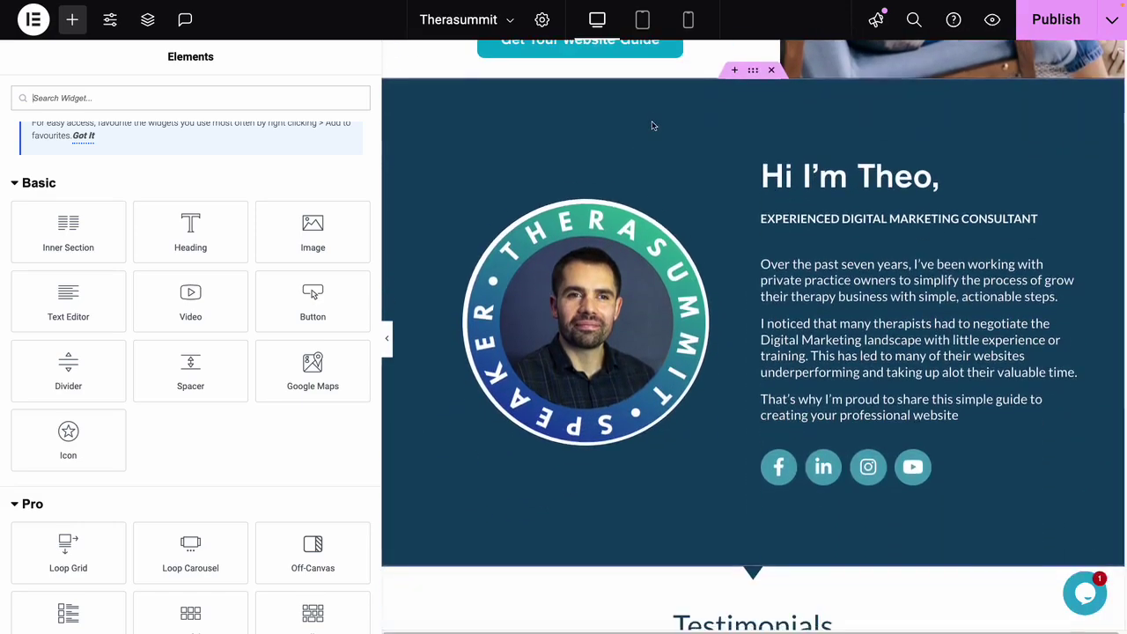
{"action": "scroll", "coordinate": [656, 132], "scroll_direction": "down", "scroll_amount": 1}
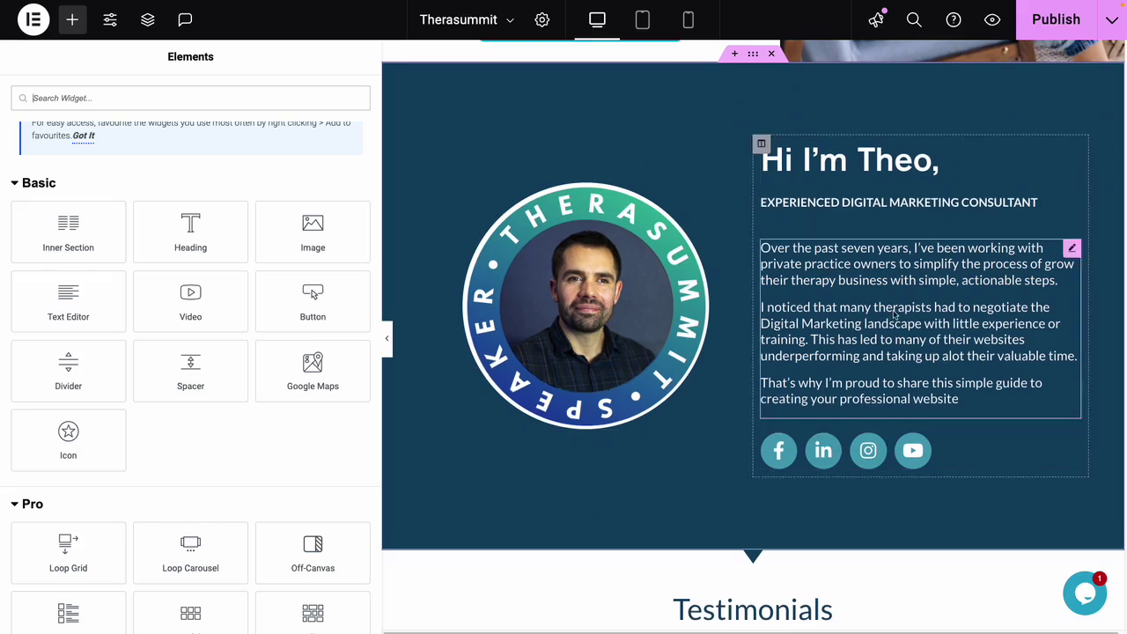
{"action": "left_click", "coordinate": [893, 452]}
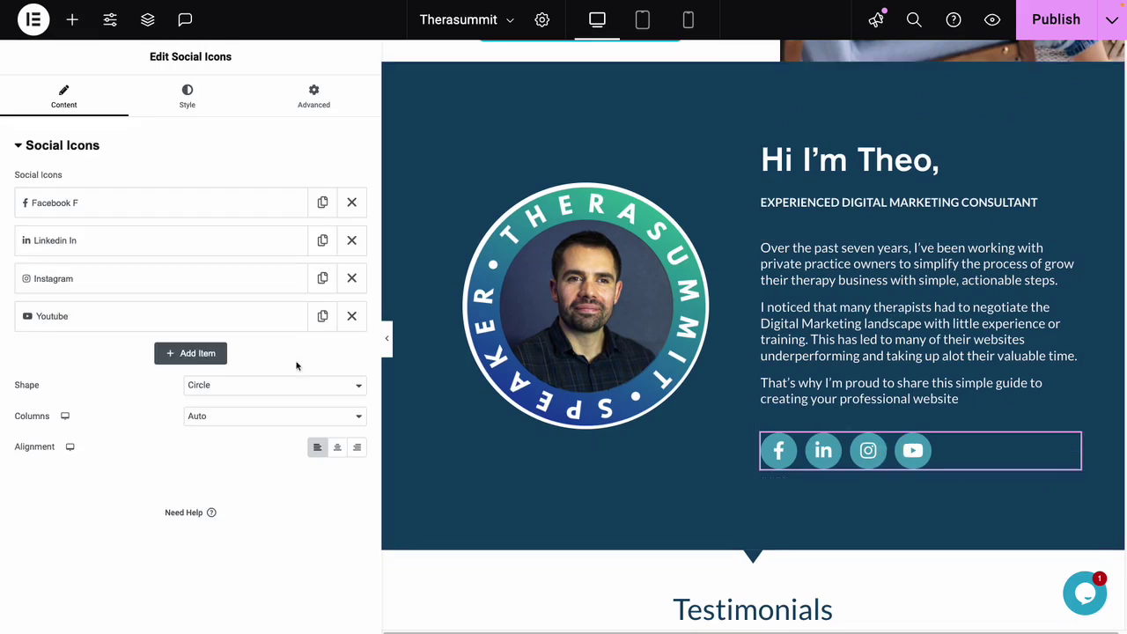
{"action": "left_click", "coordinate": [155, 204]}
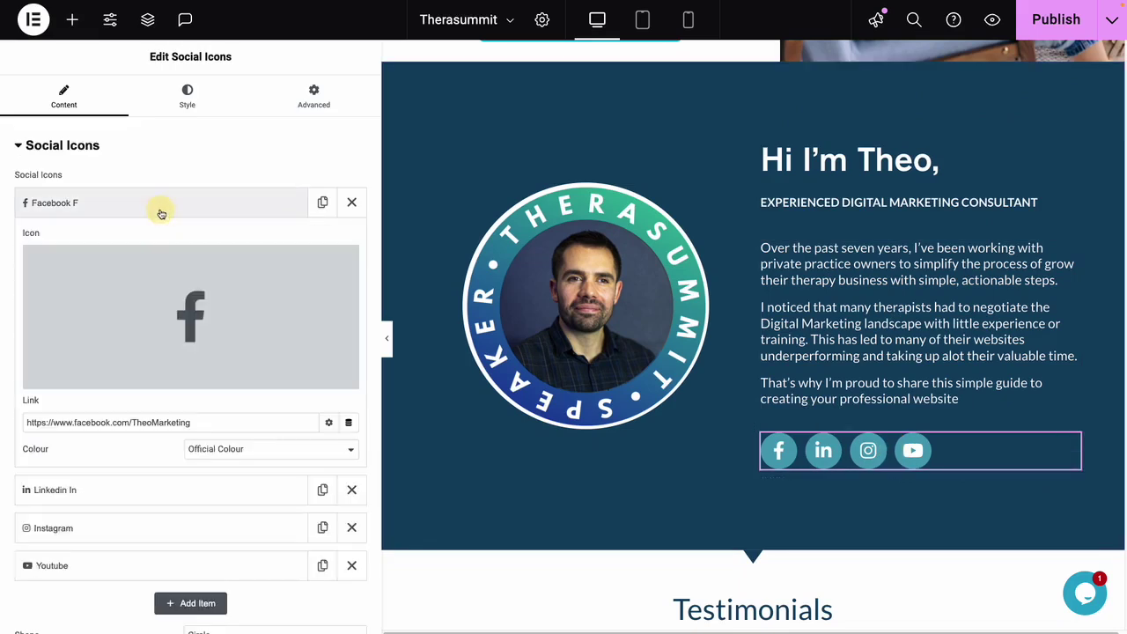
{"action": "scroll", "coordinate": [244, 432], "scroll_direction": "down", "scroll_amount": 1}
{"action": "scroll", "coordinate": [244, 432], "scroll_direction": "down", "scroll_amount": 2}
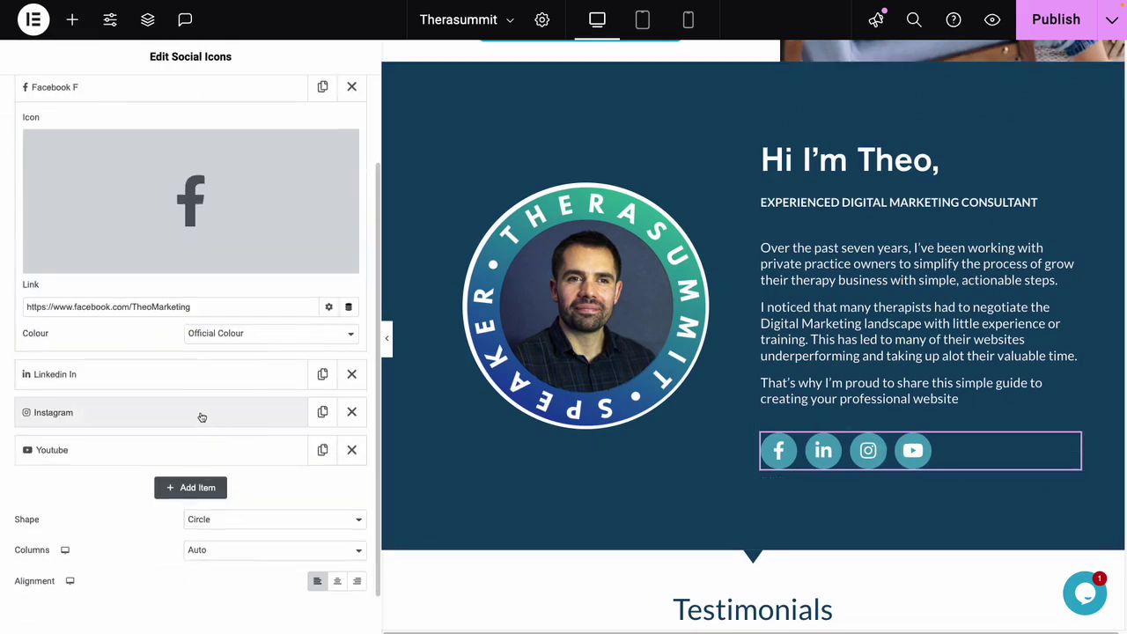
{"action": "left_click", "coordinate": [191, 385]}
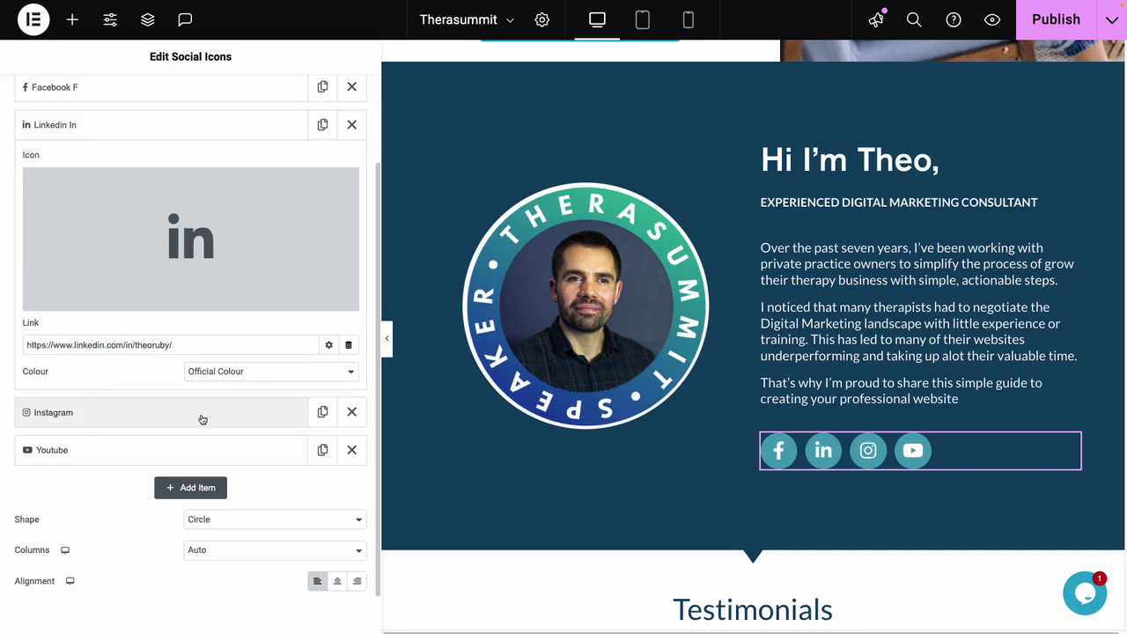
{"action": "left_click", "coordinate": [201, 416]}
{"action": "left_click", "coordinate": [211, 451]}
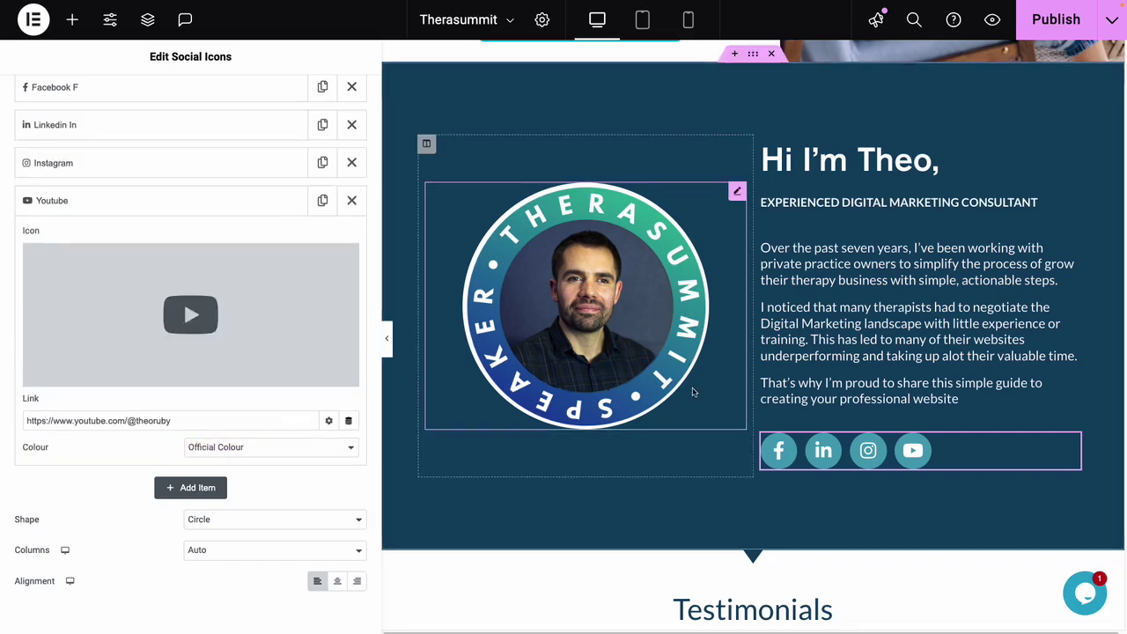
- Review the page's testimonials, free website guide download form and Therasummit event sections
{"action": "scroll", "coordinate": [727, 372], "scroll_direction": "down", "scroll_amount": 4}
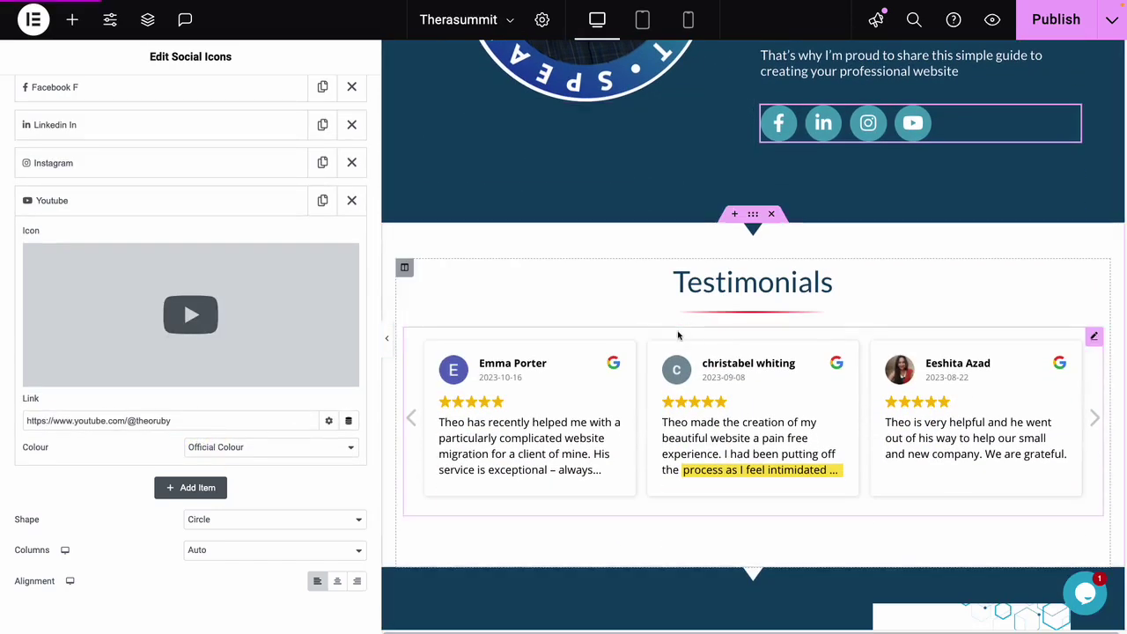
{"action": "scroll", "coordinate": [675, 339], "scroll_direction": "down", "scroll_amount": 4}
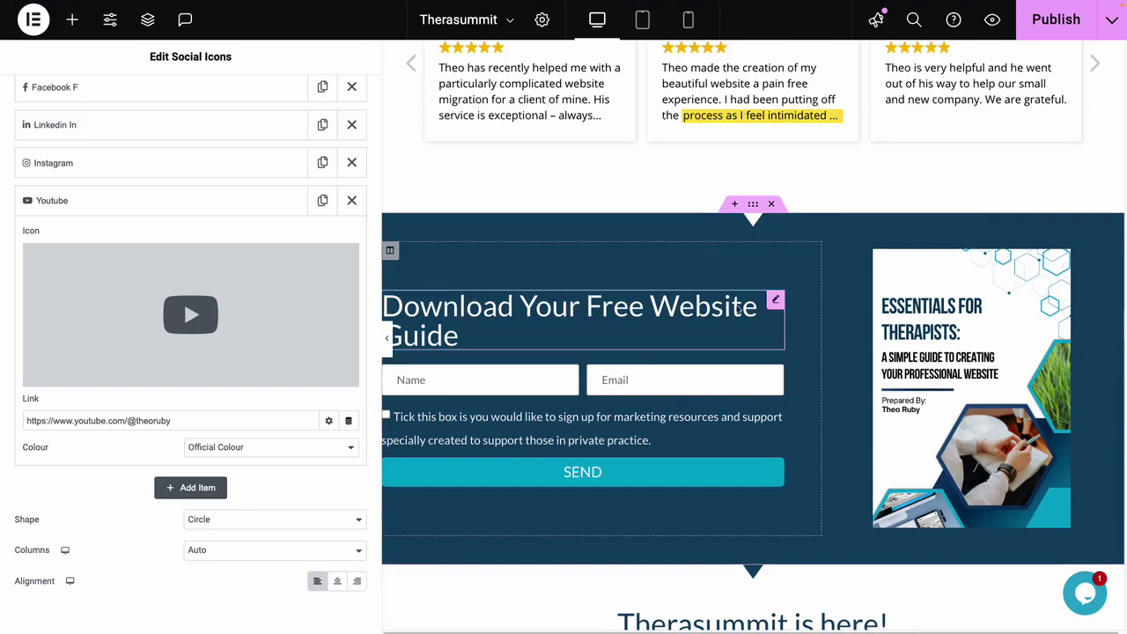
{"action": "left_click_drag", "start_coordinate": [772, 301], "coordinate": [692, 313]}
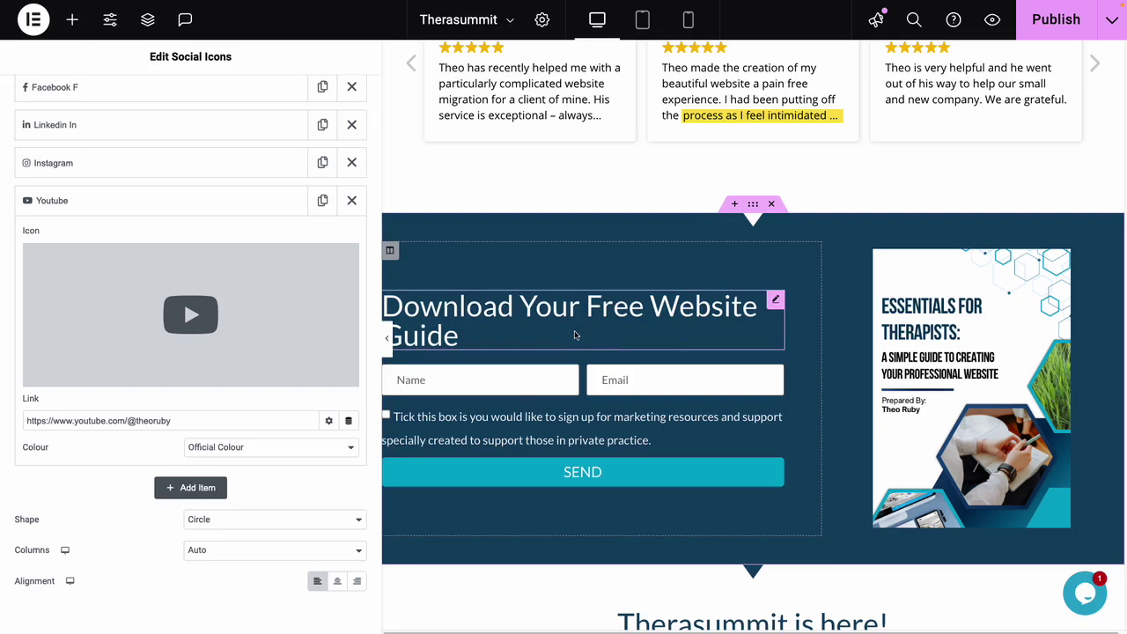
{"action": "scroll", "coordinate": [726, 361], "scroll_direction": "down", "scroll_amount": 7}
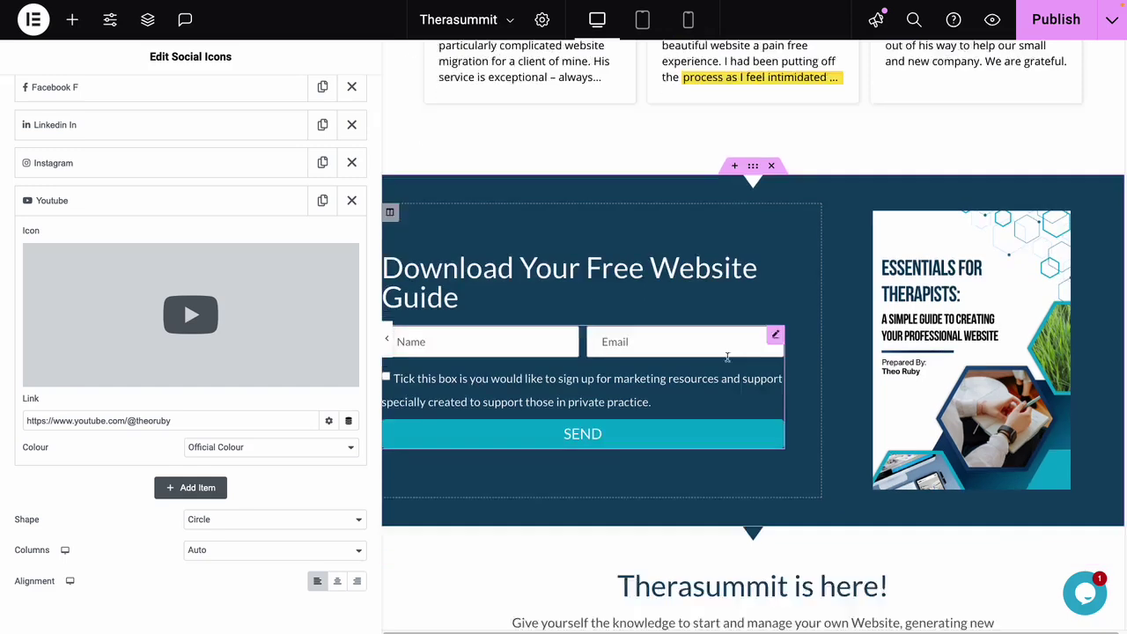
{"action": "scroll", "coordinate": [727, 361], "scroll_direction": "up", "scroll_amount": 4}
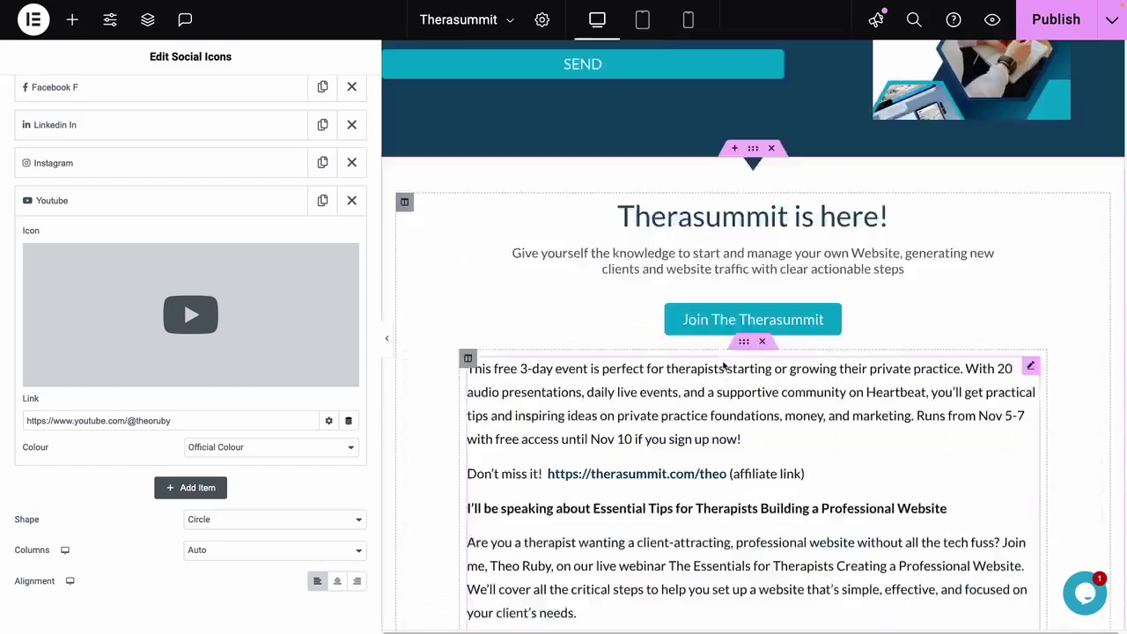
{"action": "scroll", "coordinate": [622, 288], "scroll_direction": "down", "scroll_amount": 3}
{"action": "scroll", "coordinate": [622, 288], "scroll_direction": "down", "scroll_amount": 7}
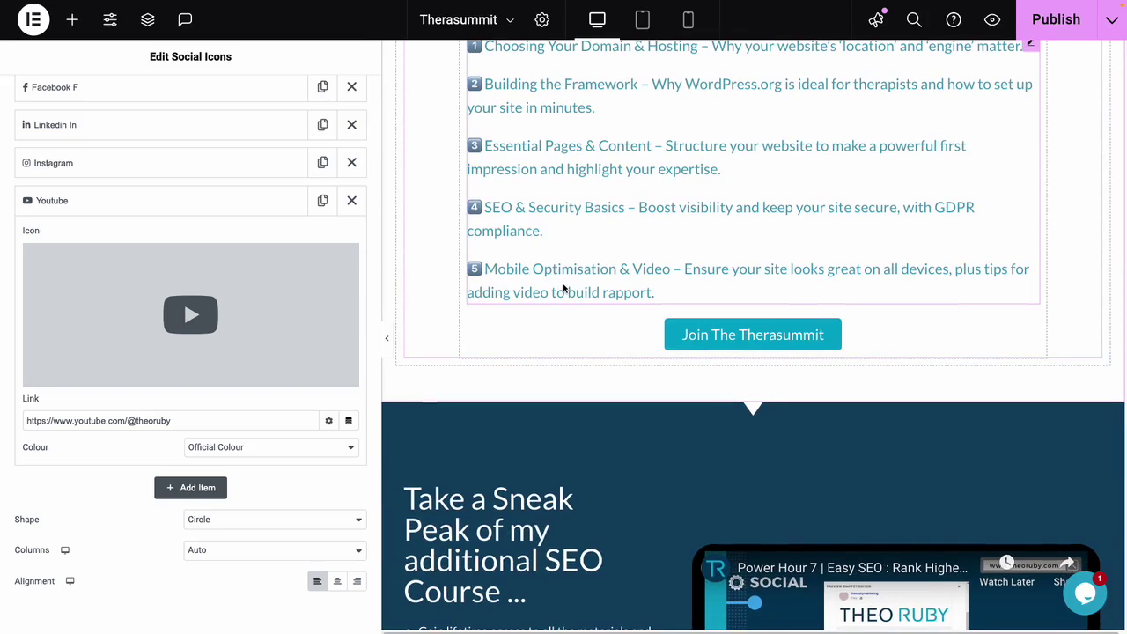
- Show the first item's content in the What You'll Learn icon list and set the list's text colour to the global Secondary colour
{"action": "scroll", "coordinate": [651, 273], "scroll_direction": "up", "scroll_amount": 2}
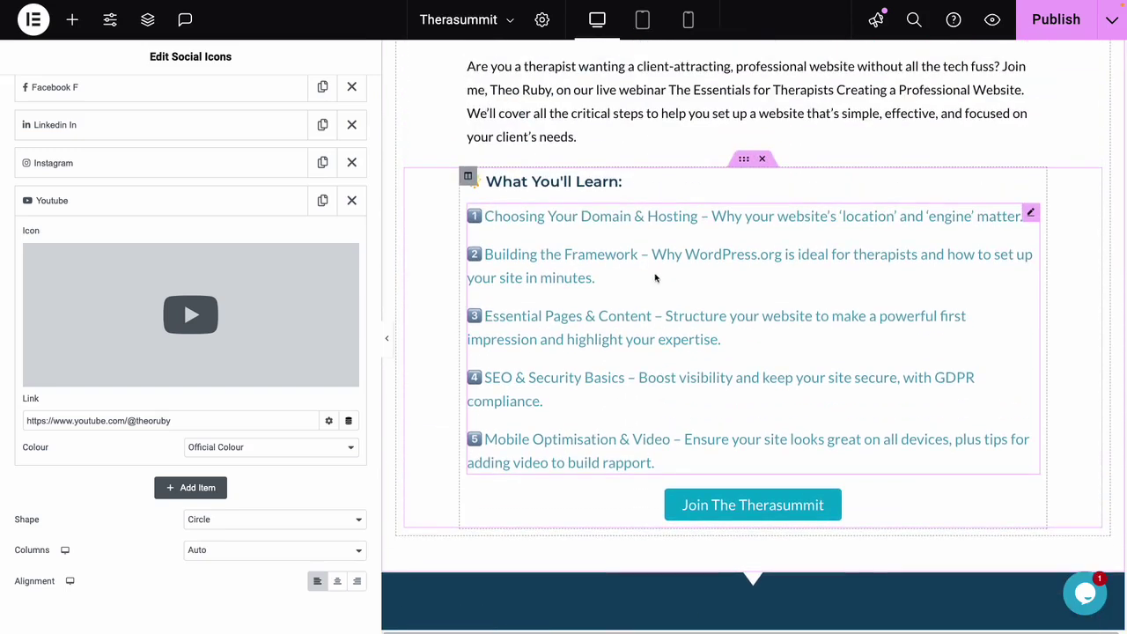
{"action": "left_click", "coordinate": [682, 319]}
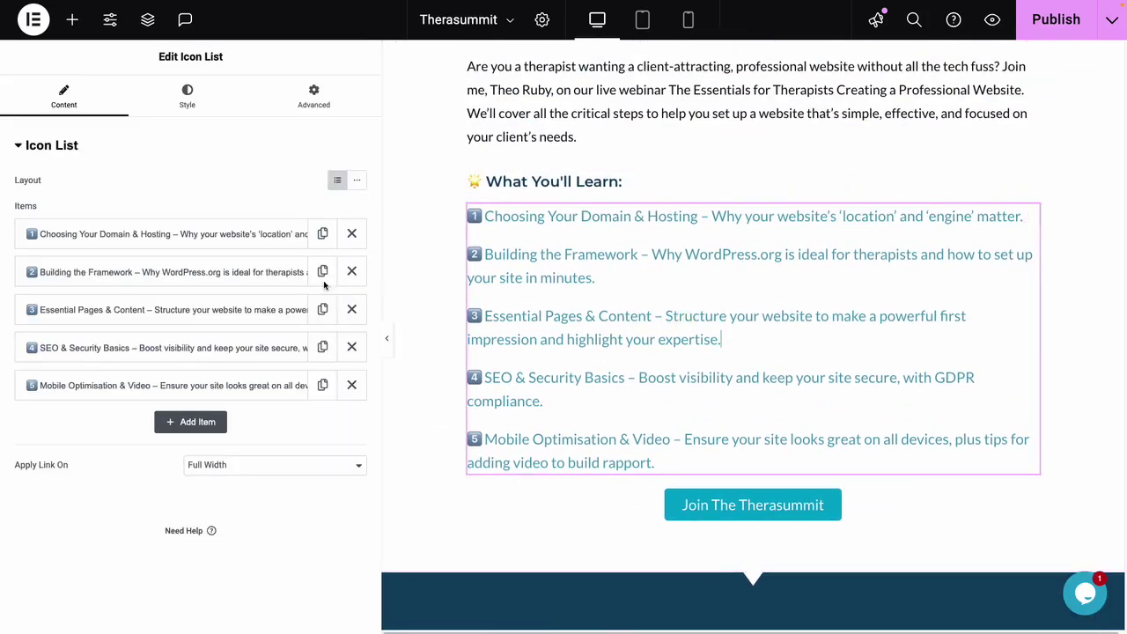
{"action": "left_click", "coordinate": [193, 236]}
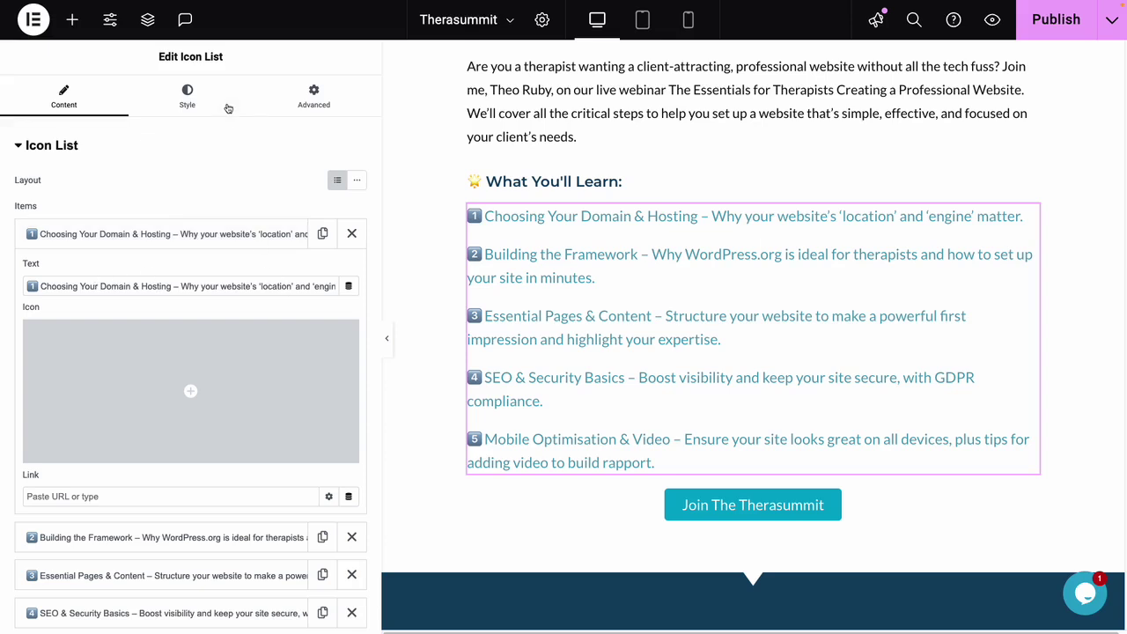
{"action": "left_click", "coordinate": [184, 99]}
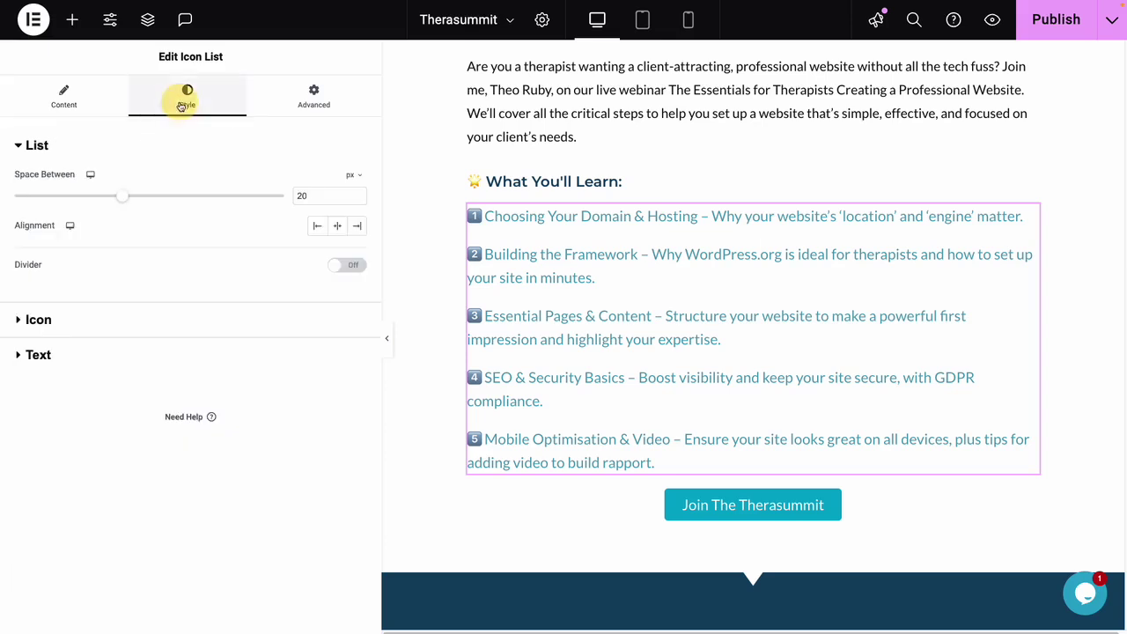
{"action": "left_click", "coordinate": [157, 352]}
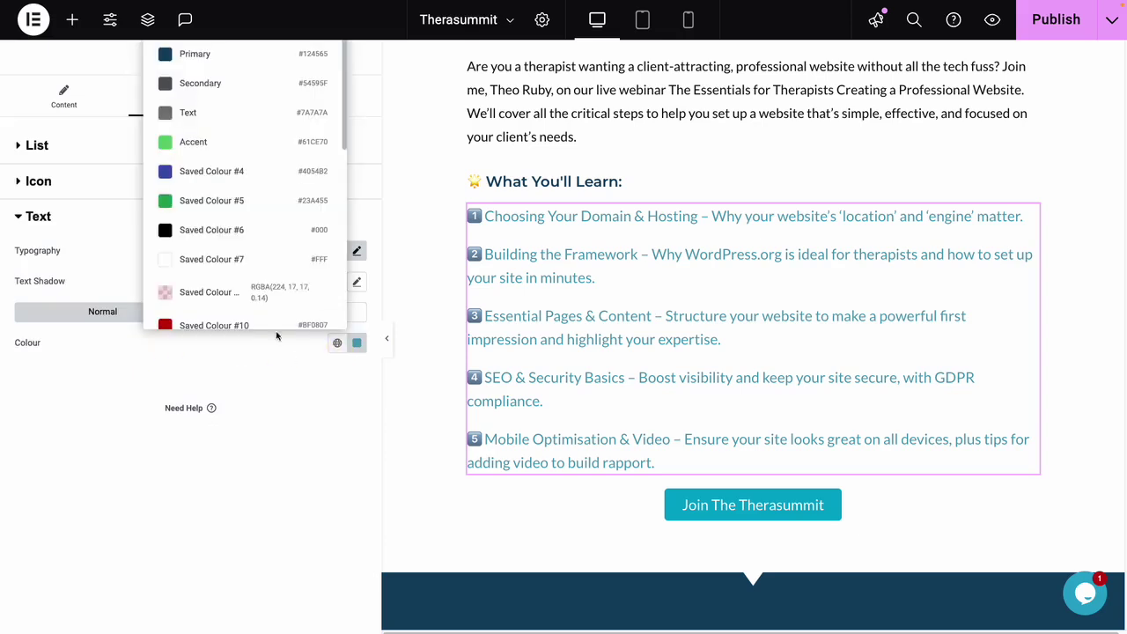
{"action": "left_click", "coordinate": [221, 324]}
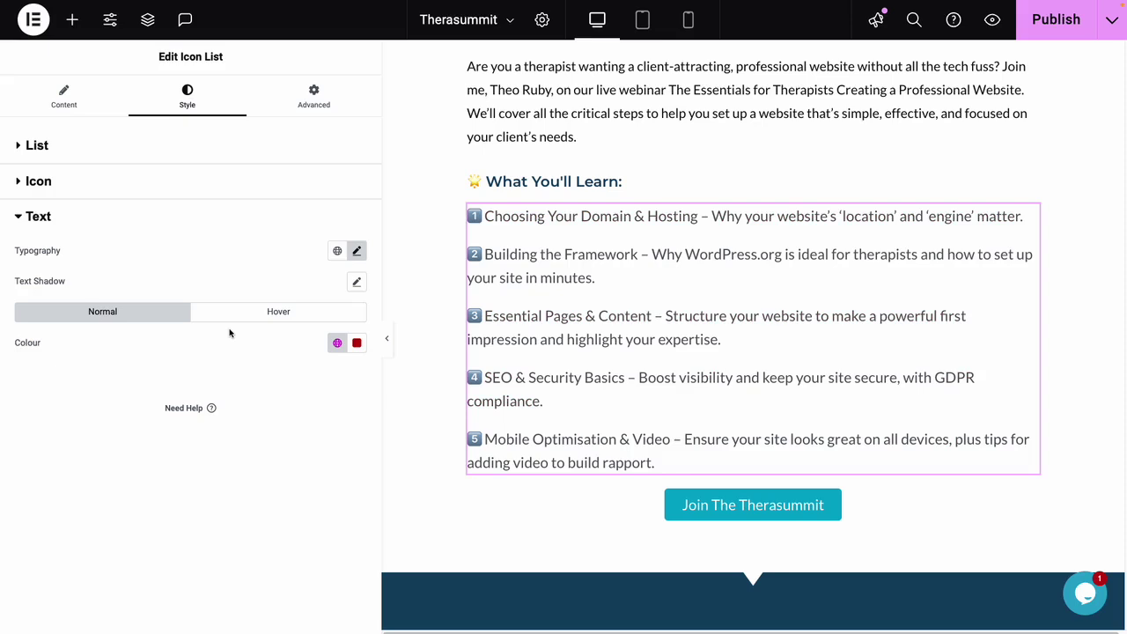
- Reopen the global colours for the icon list's text and pick another saved colour
{"action": "left_click", "coordinate": [337, 342]}
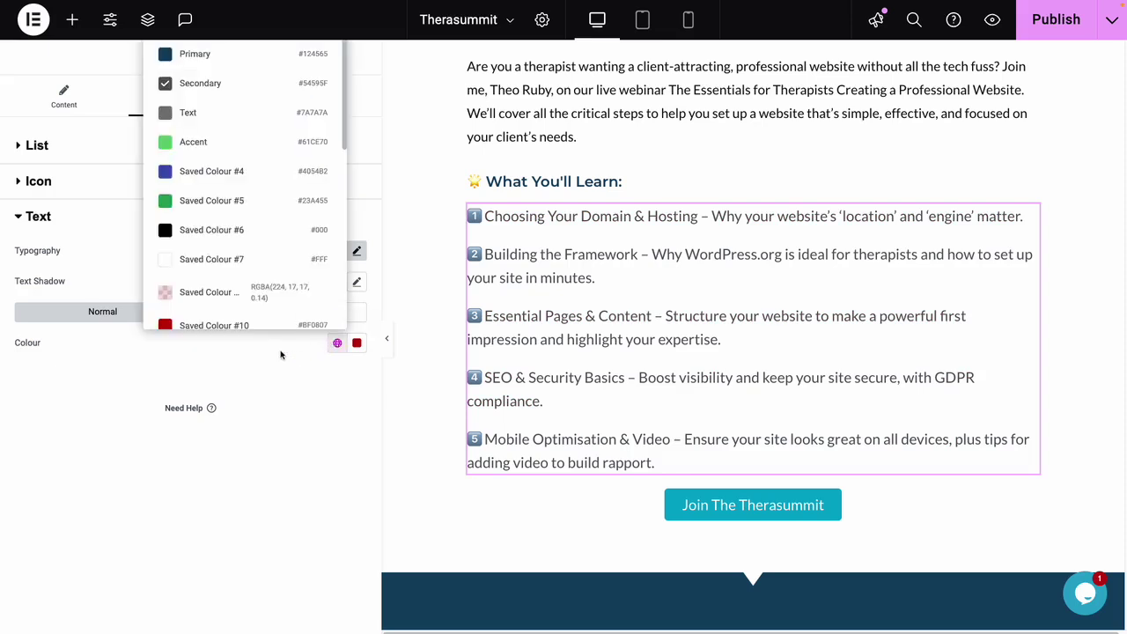
{"action": "scroll", "coordinate": [248, 273], "scroll_direction": "down", "scroll_amount": 3}
{"action": "left_click", "coordinate": [244, 279]}
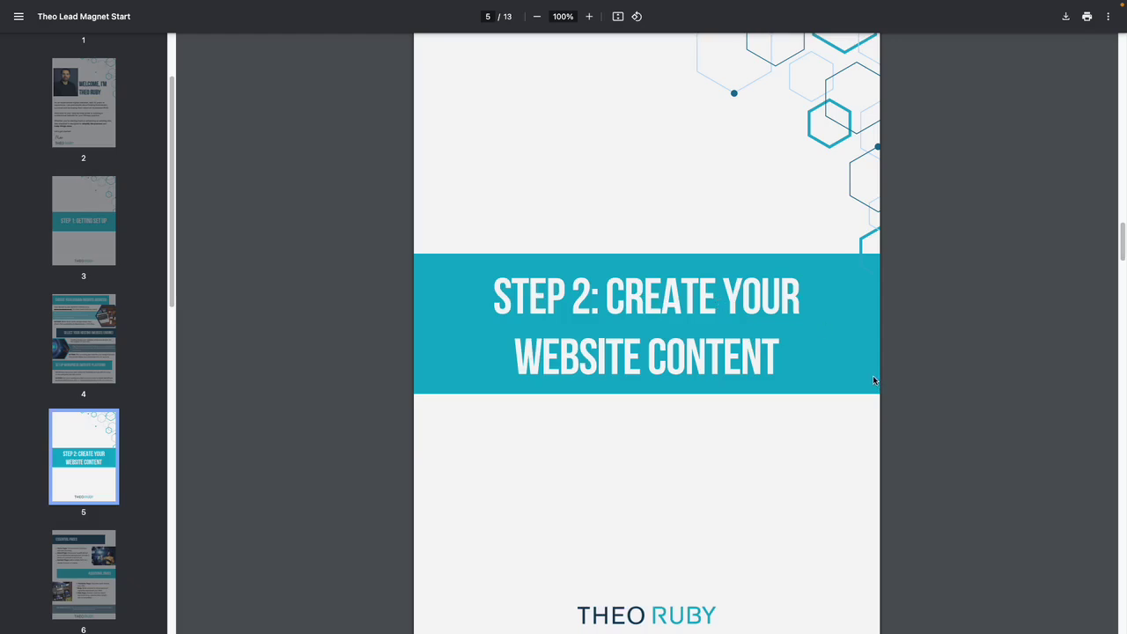
- In the PDF guide, go on to page 6 and read the essential pages and additional pages advice
{"action": "scroll", "coordinate": [873, 379], "scroll_direction": "down", "scroll_amount": 6}
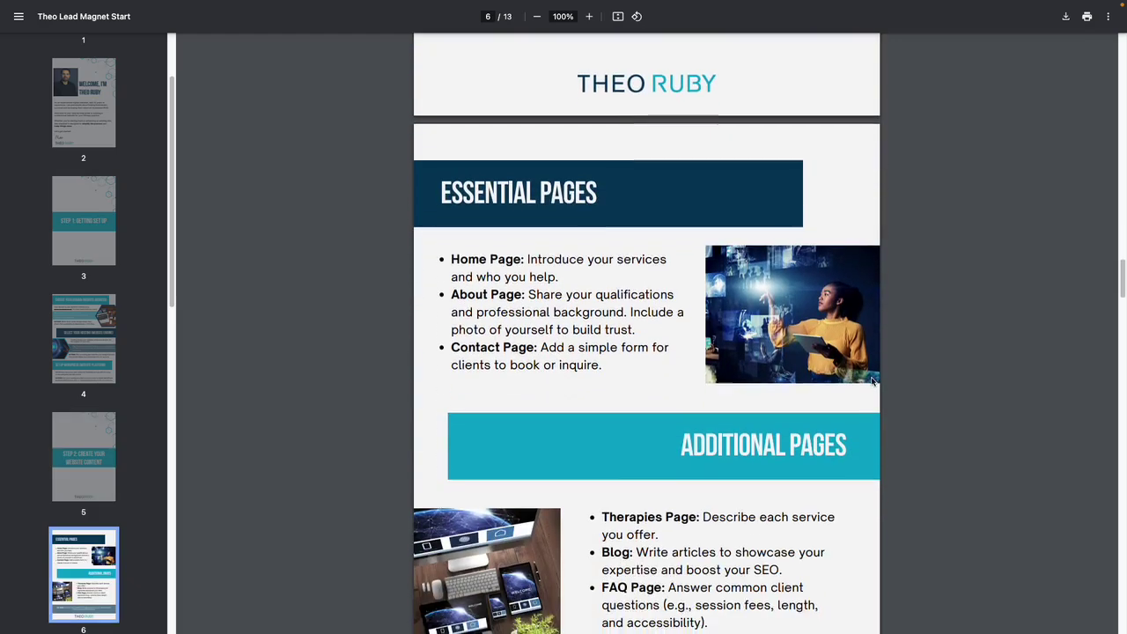
{"action": "scroll", "coordinate": [873, 380], "scroll_direction": "down", "scroll_amount": 1}
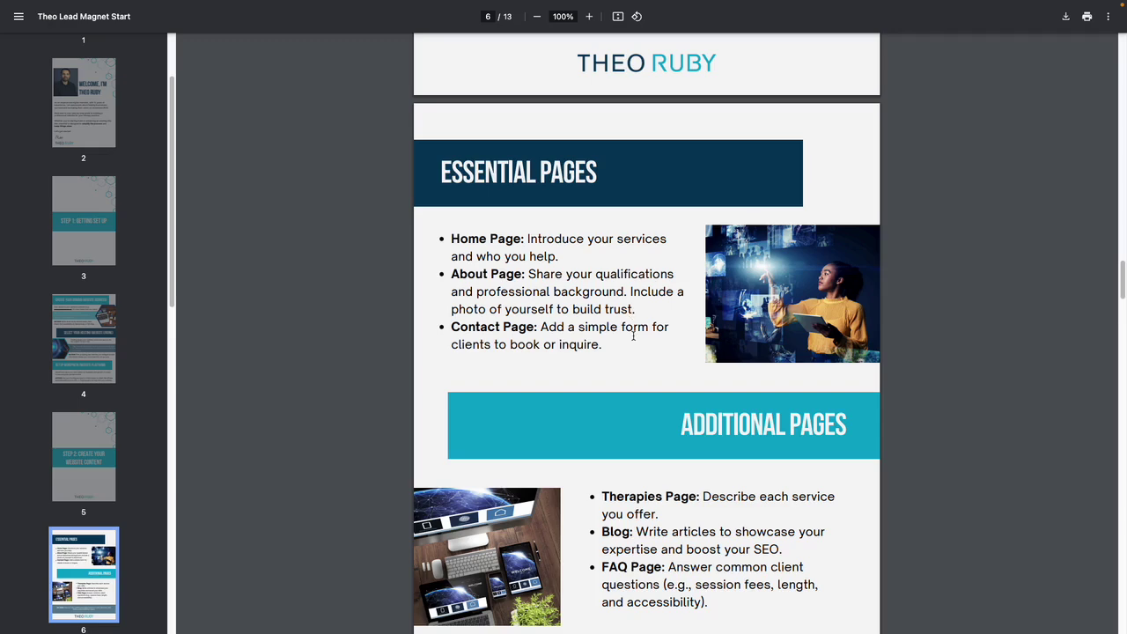
{"action": "scroll", "coordinate": [649, 358], "scroll_direction": "down", "scroll_amount": 1}
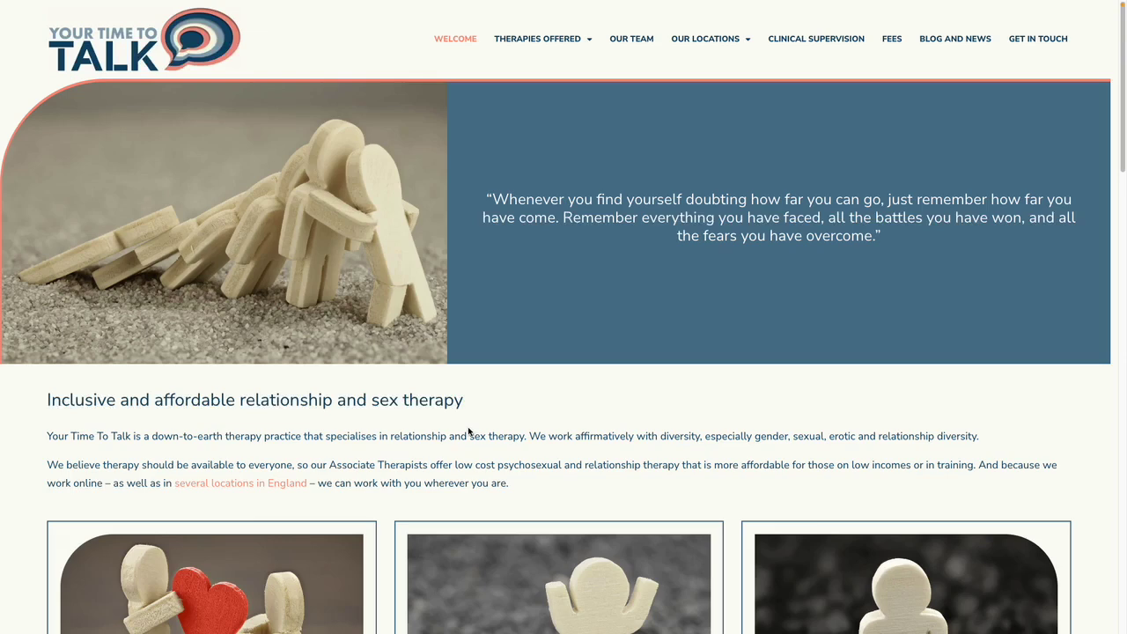
- Look through the Your Time To Talk home page's introduction and therapy service boxes, and return to its header
{"action": "scroll", "coordinate": [468, 431], "scroll_direction": "down", "scroll_amount": 2}
{"action": "scroll", "coordinate": [546, 447], "scroll_direction": "down", "scroll_amount": 1}
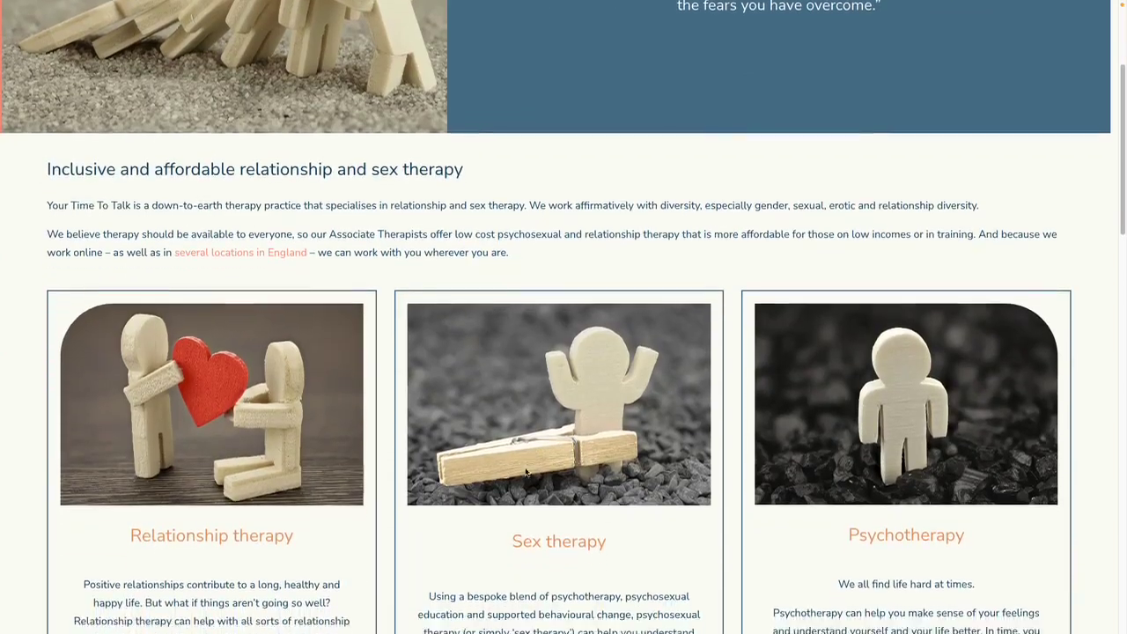
{"action": "scroll", "coordinate": [526, 470], "scroll_direction": "down", "scroll_amount": 1}
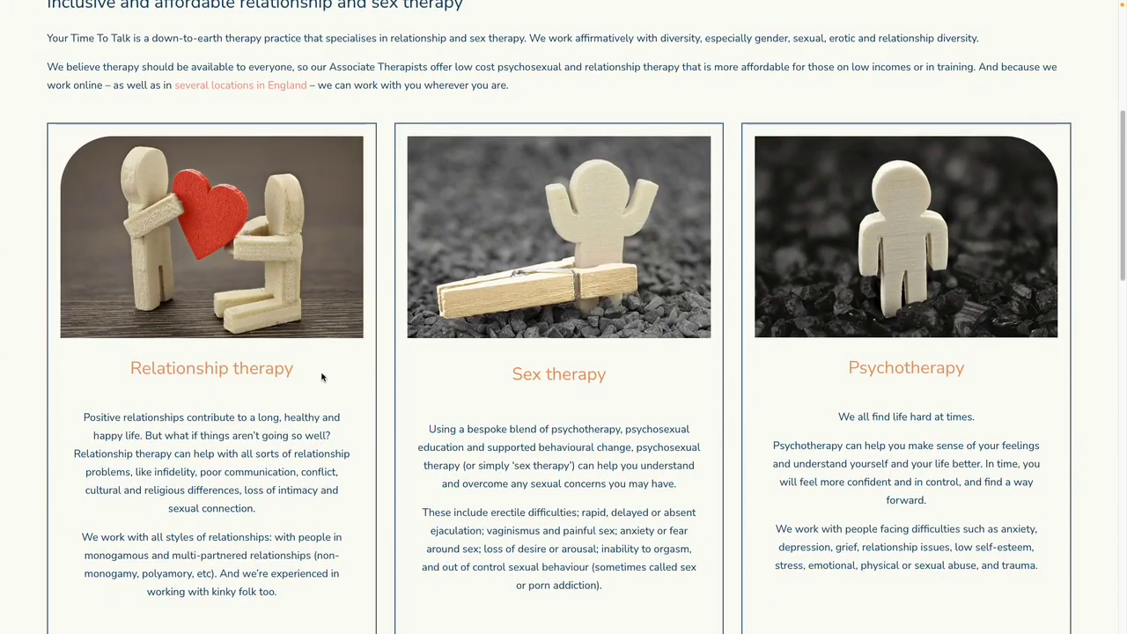
{"action": "scroll", "coordinate": [495, 318], "scroll_direction": "up", "scroll_amount": 1}
{"action": "scroll", "coordinate": [497, 319], "scroll_direction": "up", "scroll_amount": 4}
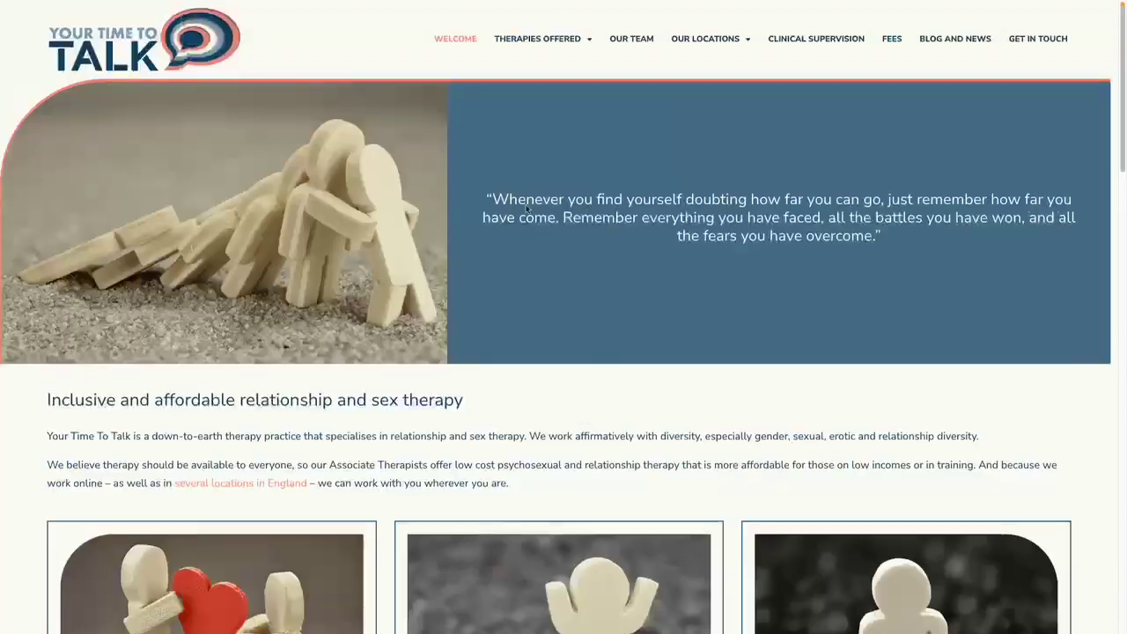
- Open the Relationship Therapy page from the therapies offered and read through its description and list of concerns
{"action": "mouse_move", "coordinate": [552, 42]}
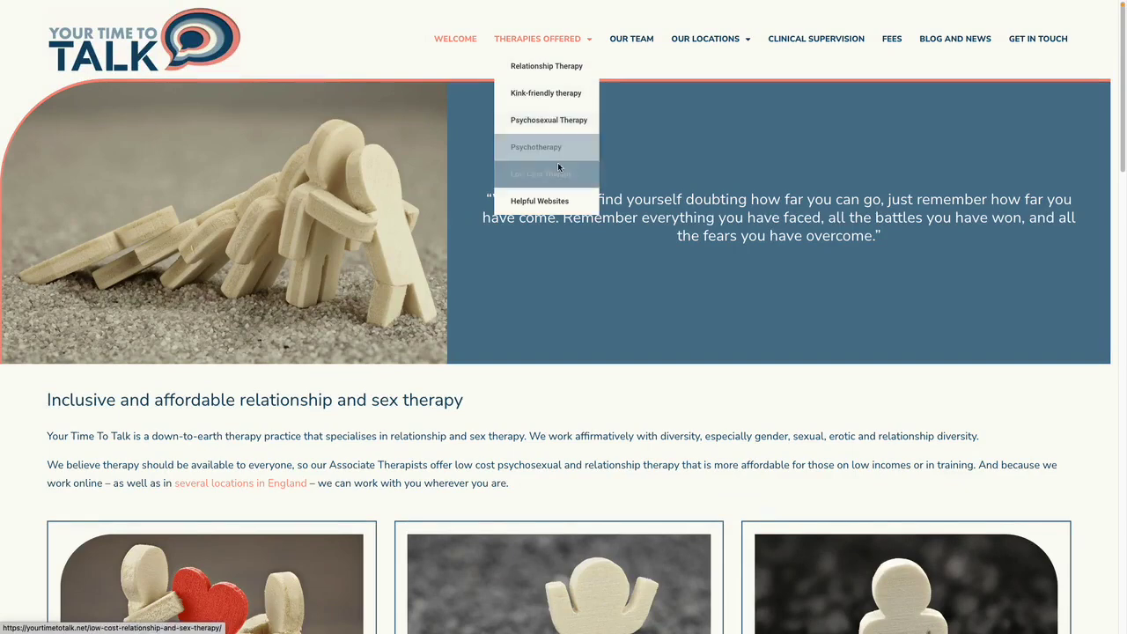
{"action": "left_click", "coordinate": [563, 74]}
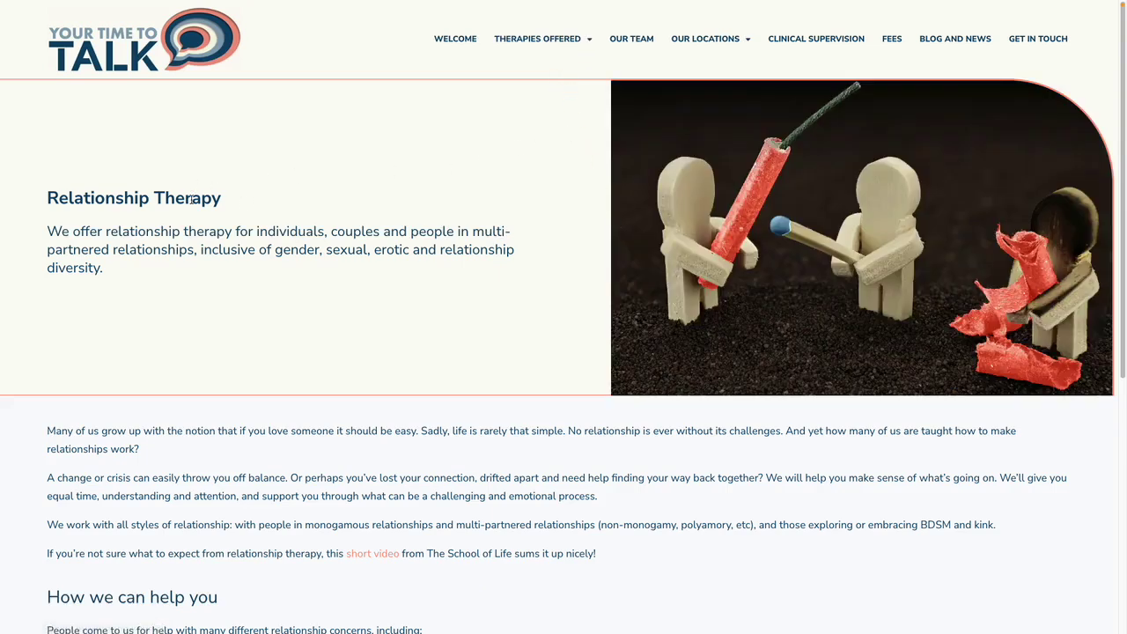
{"action": "scroll", "coordinate": [367, 262], "scroll_direction": "down", "scroll_amount": 3}
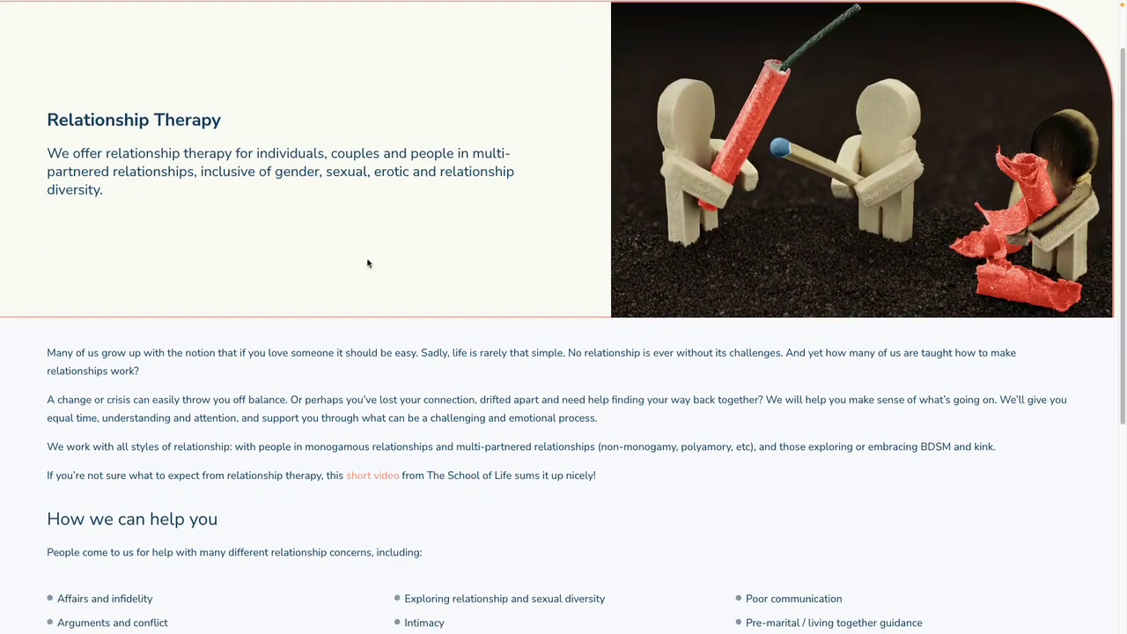
{"action": "scroll", "coordinate": [428, 355], "scroll_direction": "down", "scroll_amount": 2}
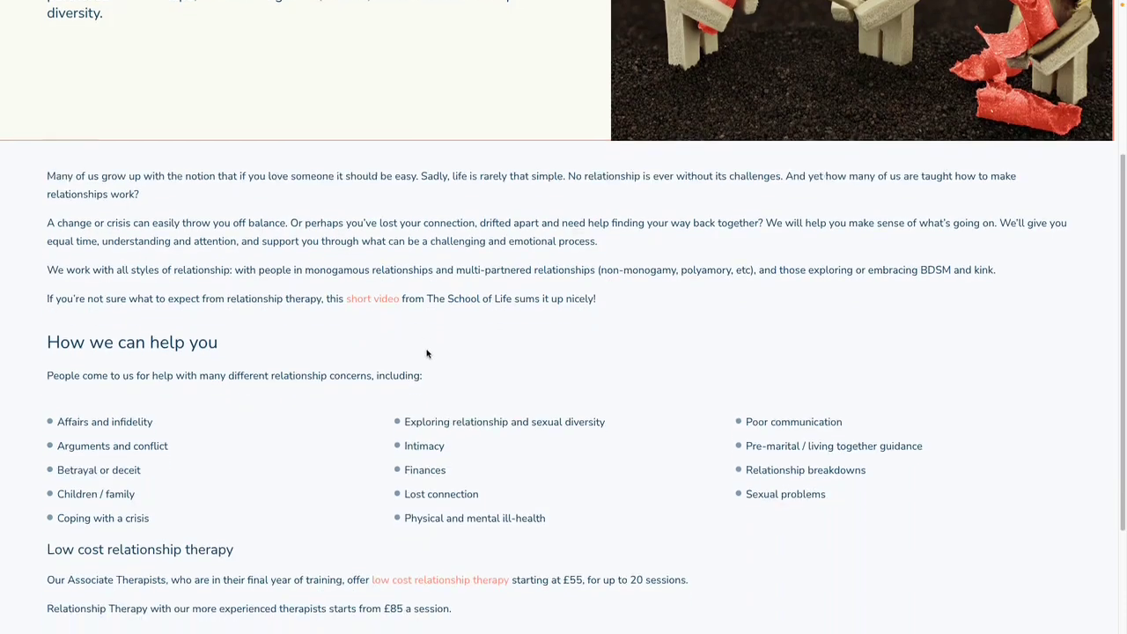
- Open the Psychosexual Therapy page from the therapies offered and read how the therapy can help, including the low cost option
{"action": "scroll", "coordinate": [447, 460], "scroll_direction": "up", "scroll_amount": 5}
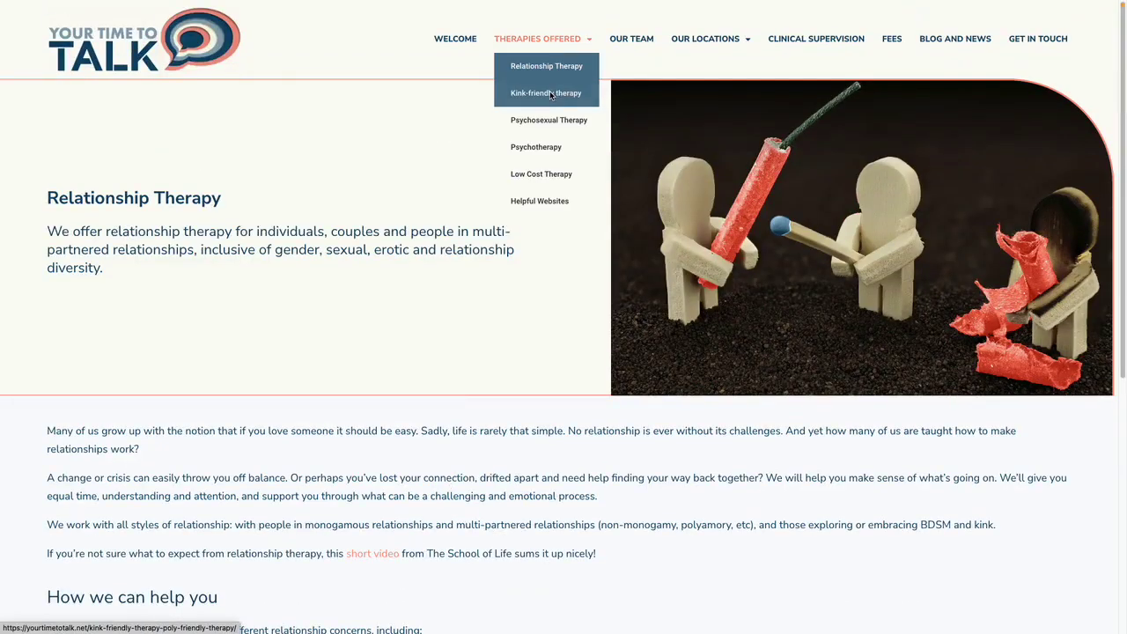
{"action": "left_click", "coordinate": [554, 122]}
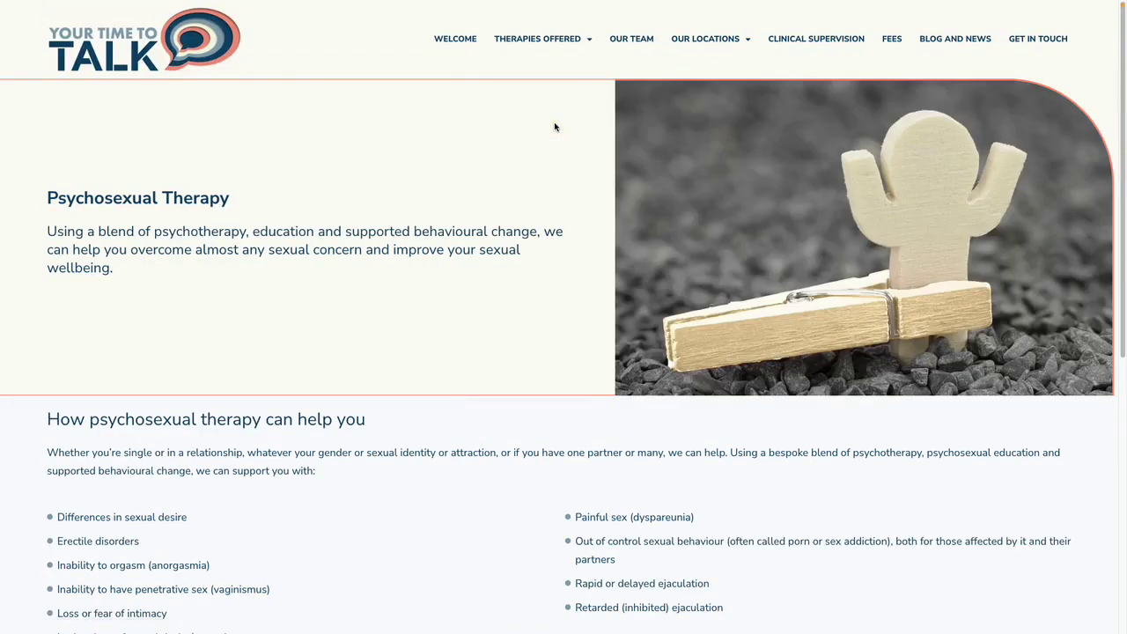
{"action": "scroll", "coordinate": [554, 126], "scroll_direction": "down", "scroll_amount": 2}
{"action": "scroll", "coordinate": [264, 297], "scroll_direction": "down", "scroll_amount": 3}
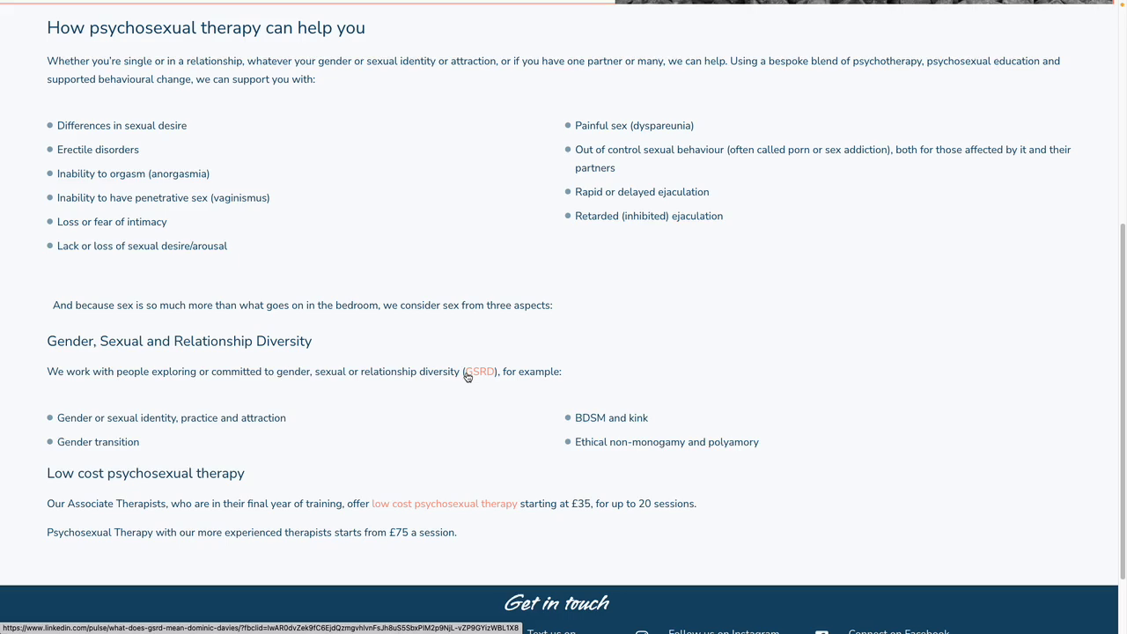
- Open the Our Team page, look through the therapists' profile cards, and return to its header
{"action": "scroll", "coordinate": [467, 376], "scroll_direction": "up", "scroll_amount": 5}
{"action": "mouse_move", "coordinate": [502, 81]}
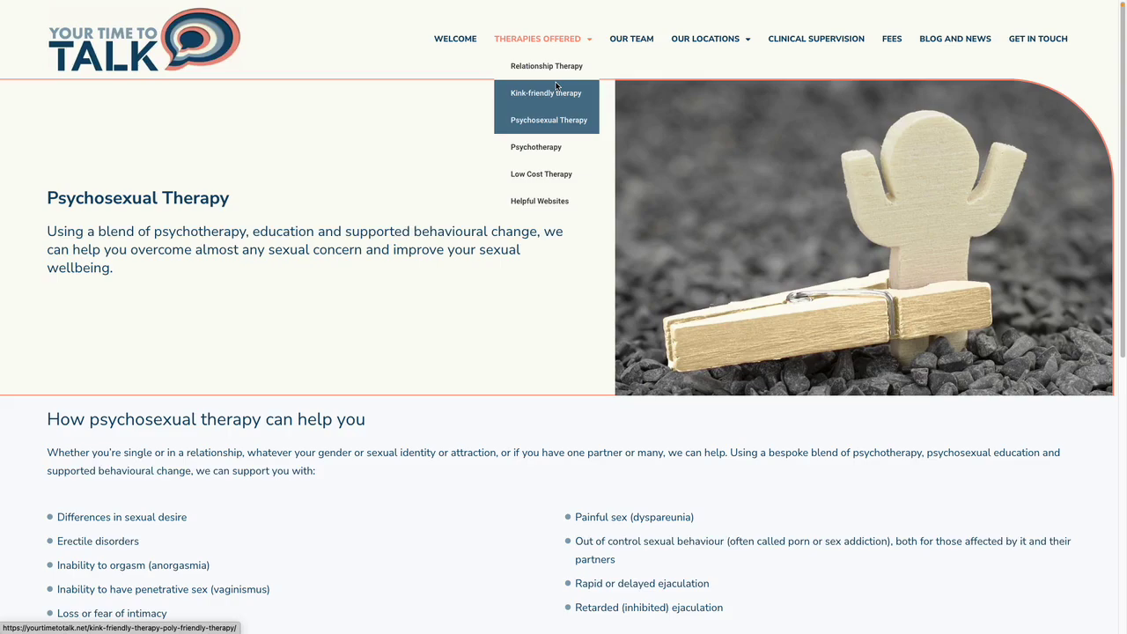
{"action": "left_click", "coordinate": [628, 40]}
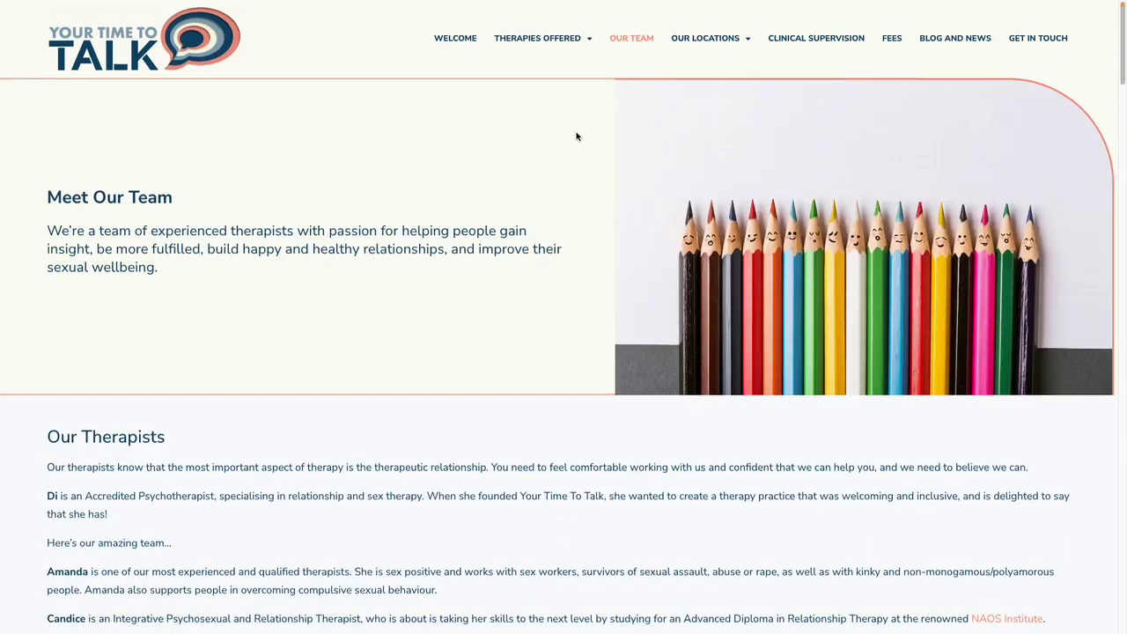
{"action": "scroll", "coordinate": [577, 137], "scroll_direction": "down", "scroll_amount": 10}
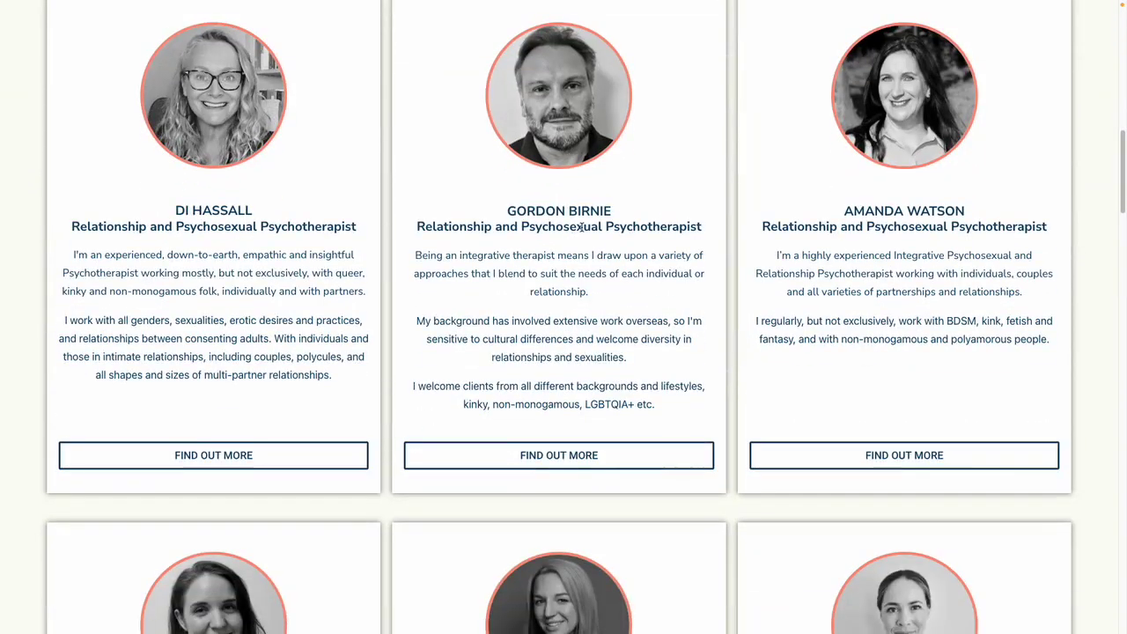
{"action": "scroll", "coordinate": [583, 227], "scroll_direction": "up", "scroll_amount": 10}
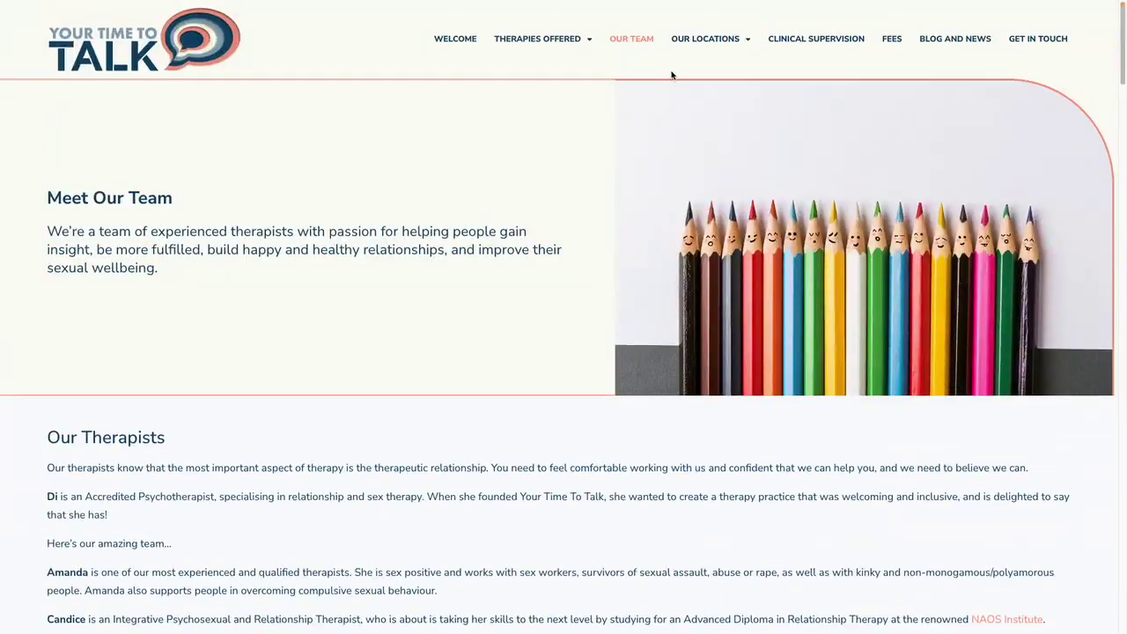
- Open the Bristol page from the practice's locations and look through its local therapists and session fees
{"action": "mouse_move", "coordinate": [709, 49]}
{"action": "left_click", "coordinate": [715, 95]}
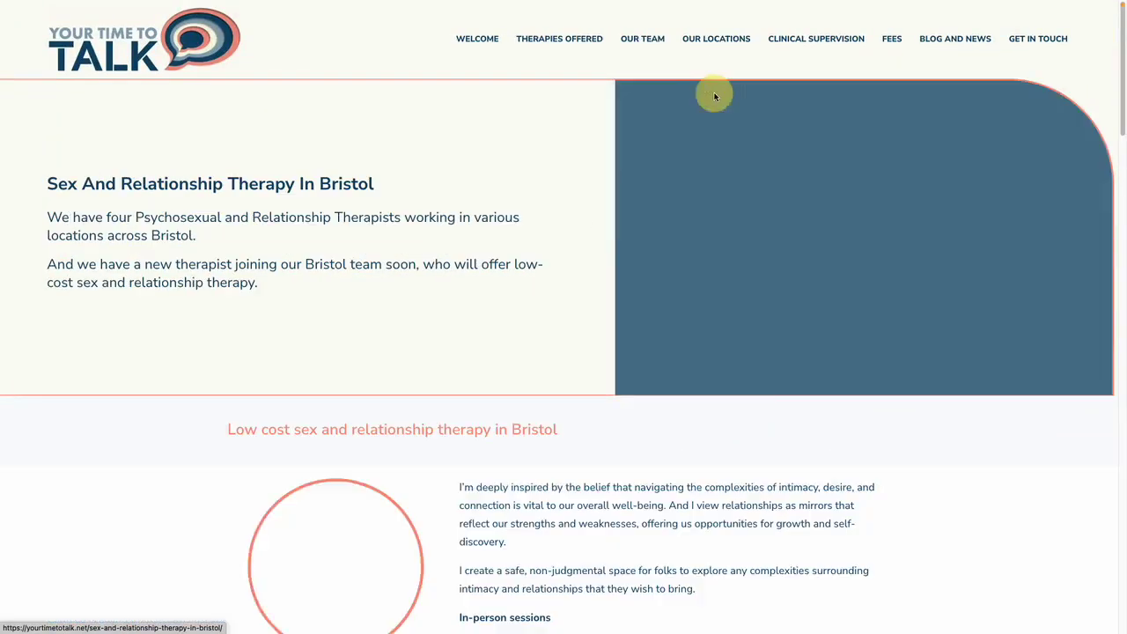
{"action": "scroll", "coordinate": [673, 168], "scroll_direction": "down", "scroll_amount": 3}
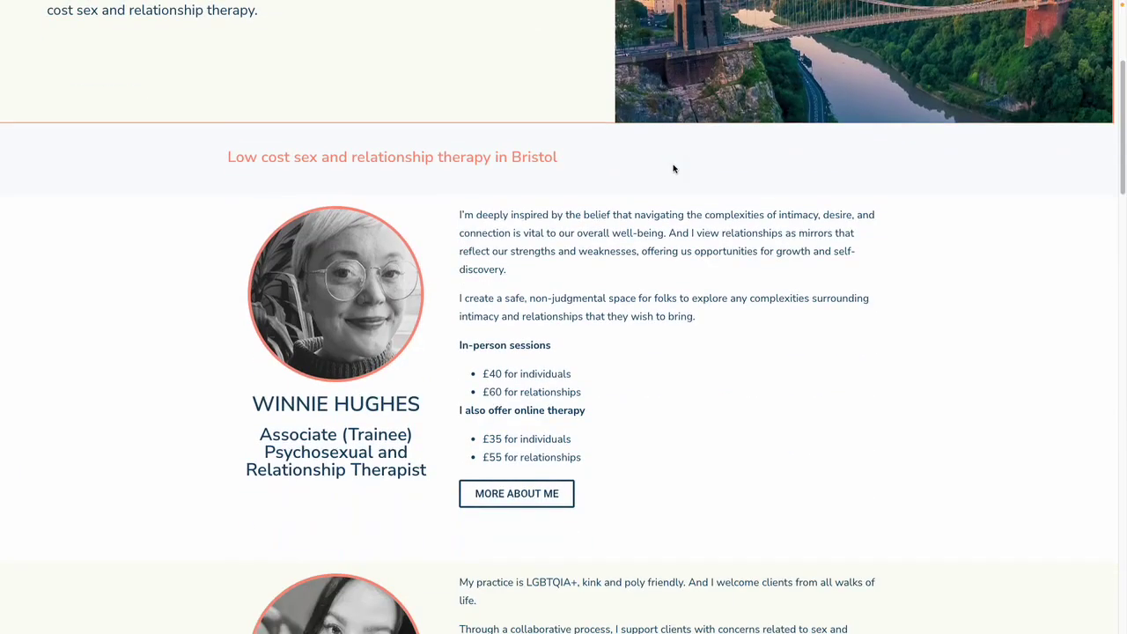
{"action": "scroll", "coordinate": [674, 168], "scroll_direction": "down", "scroll_amount": 3}
{"action": "scroll", "coordinate": [674, 171], "scroll_direction": "up", "scroll_amount": 6}
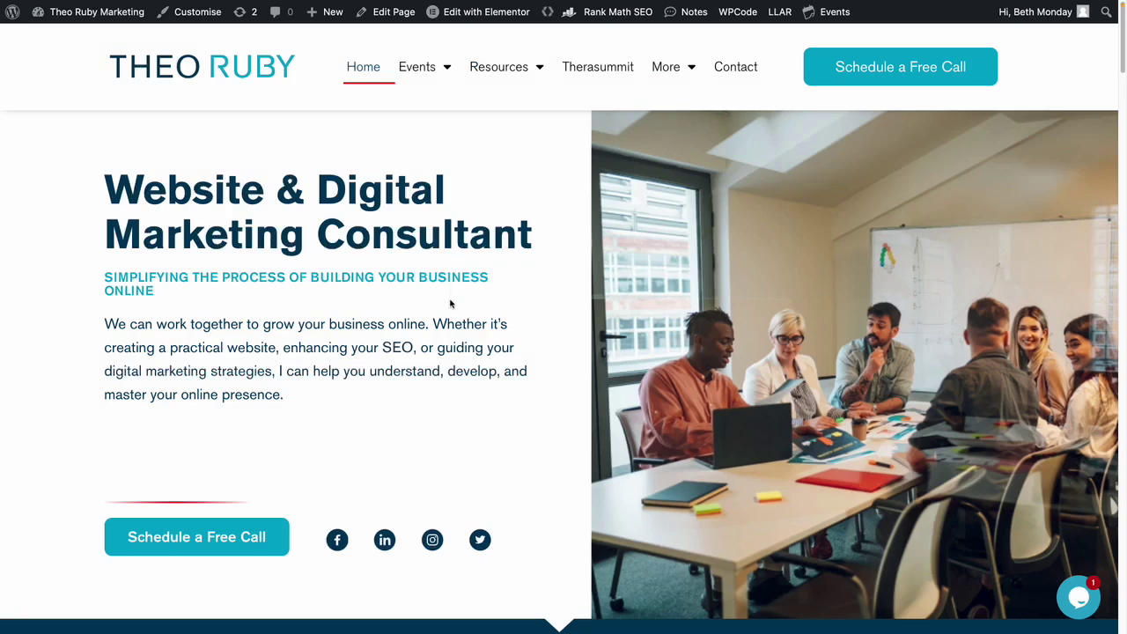
- On the Theo Ruby site, open the Bitesize Marketing Guides resource and look through its article cards to the therapy practice guide
{"action": "mouse_move", "coordinate": [495, 78]}
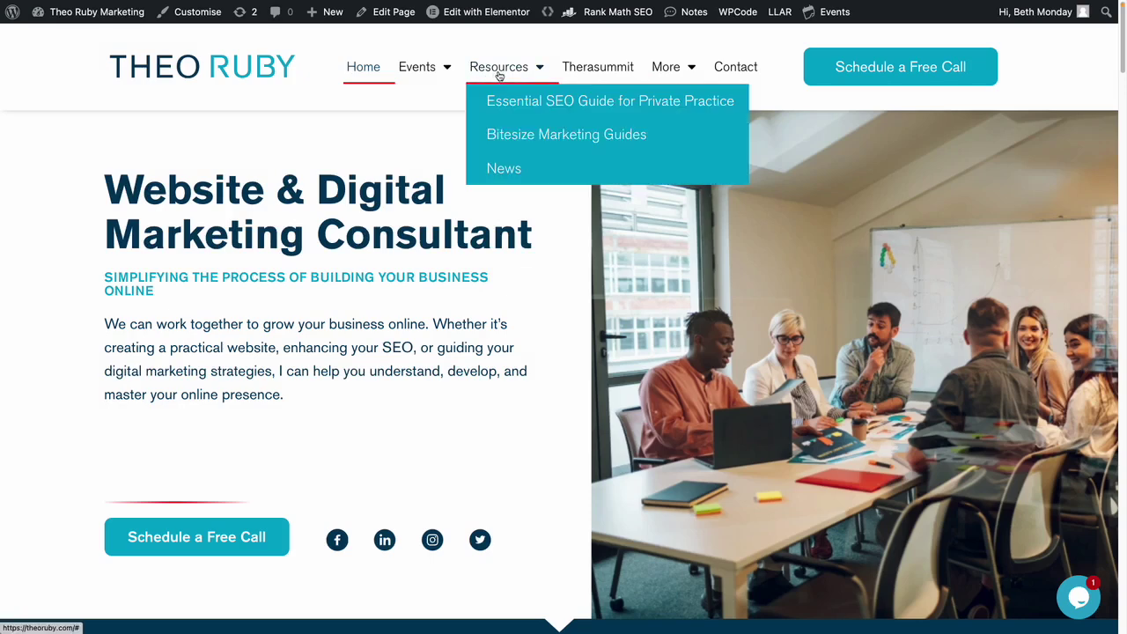
{"action": "left_click", "coordinate": [533, 132]}
{"action": "scroll", "coordinate": [541, 151], "scroll_direction": "down", "scroll_amount": 2}
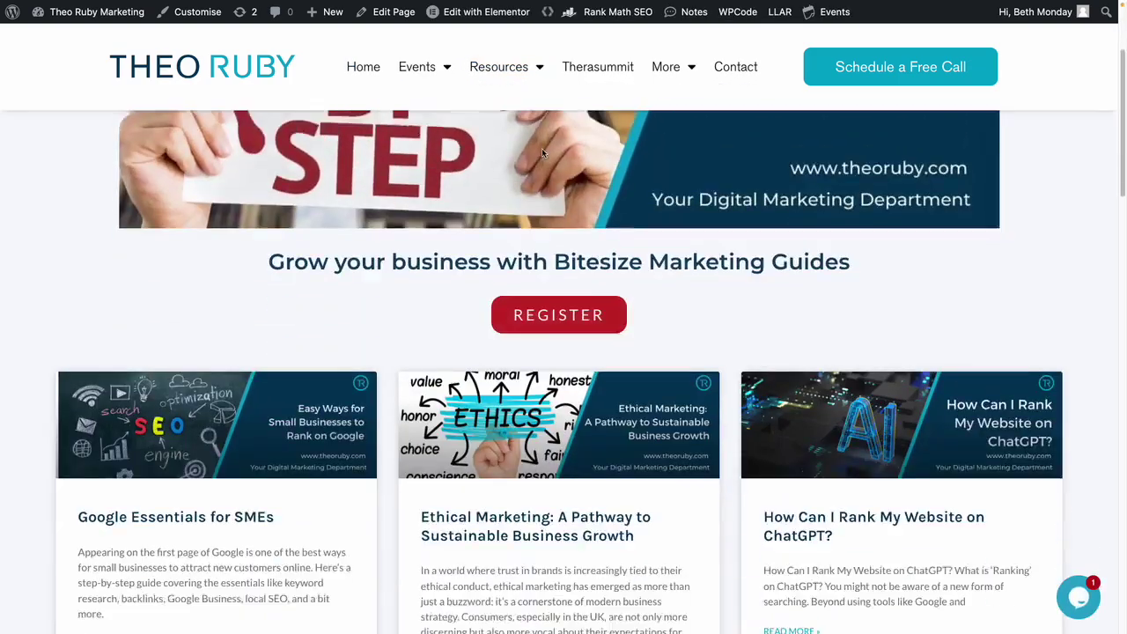
{"action": "scroll", "coordinate": [541, 151], "scroll_direction": "down", "scroll_amount": 4}
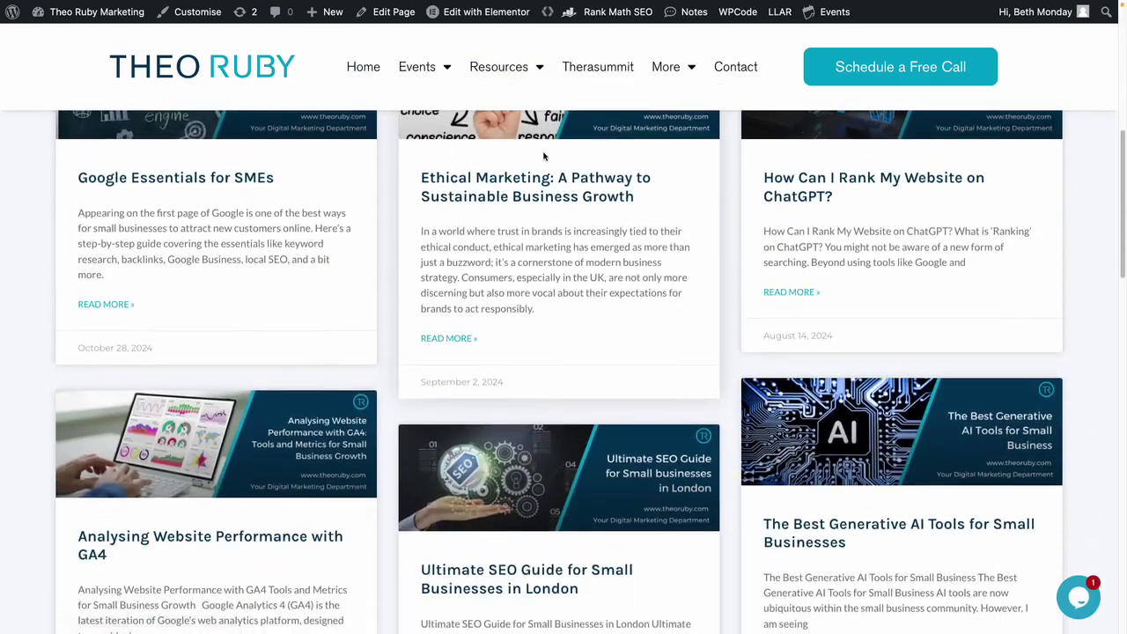
{"action": "scroll", "coordinate": [543, 157], "scroll_direction": "down", "scroll_amount": 3}
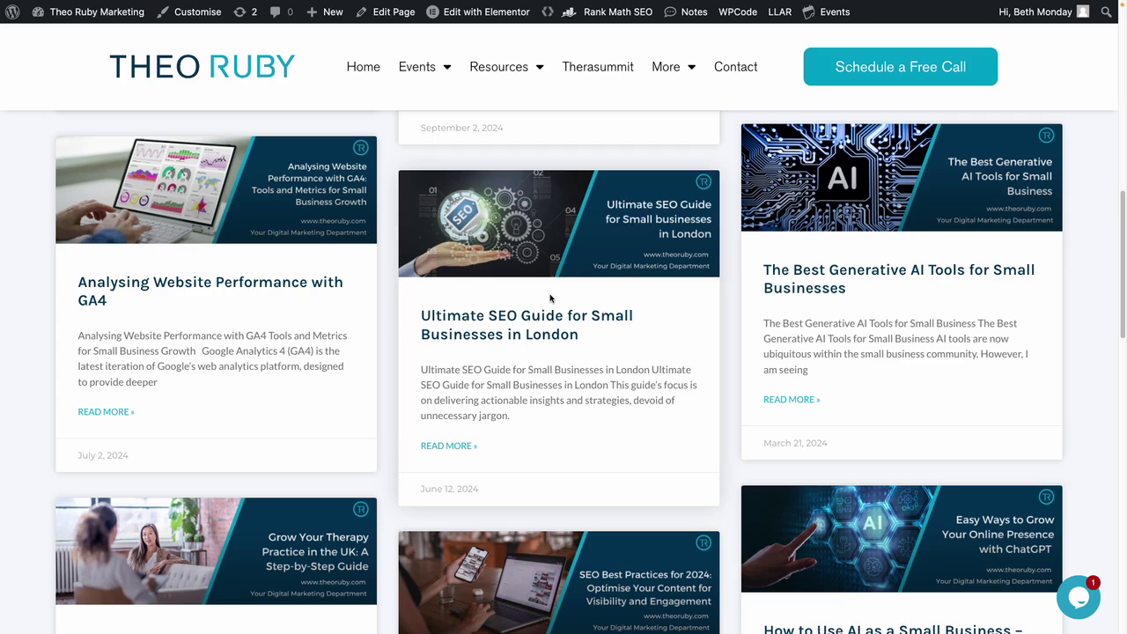
{"action": "scroll", "coordinate": [551, 298], "scroll_direction": "down", "scroll_amount": 5}
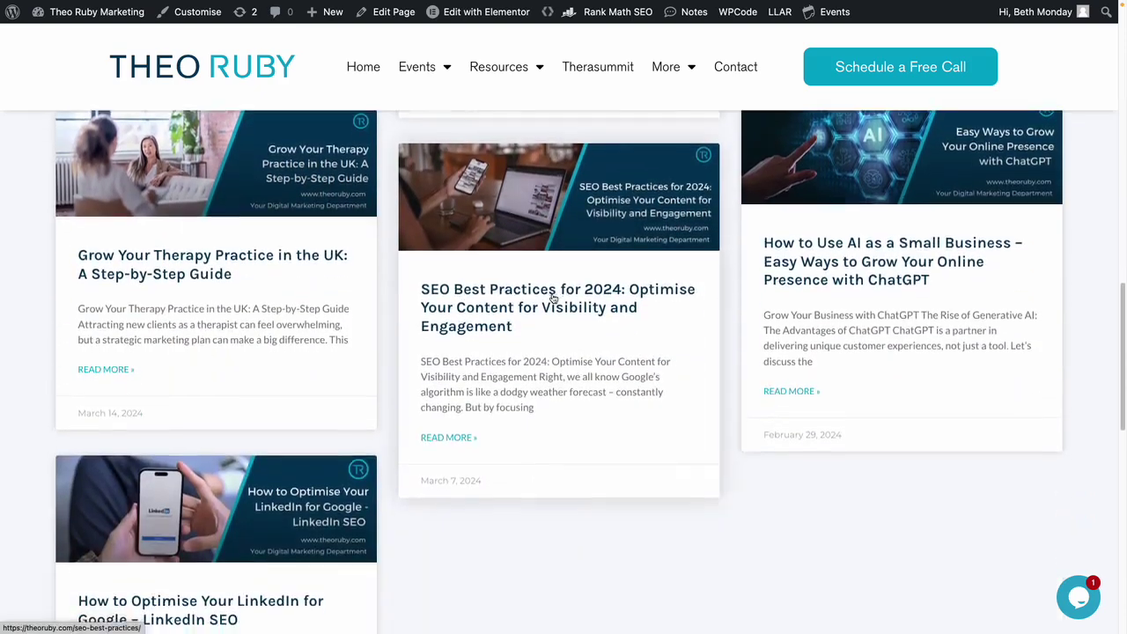
{"action": "scroll", "coordinate": [550, 299], "scroll_direction": "down", "scroll_amount": 1}
{"action": "scroll", "coordinate": [550, 304], "scroll_direction": "up", "scroll_amount": 1}
{"action": "scroll", "coordinate": [550, 304], "scroll_direction": "up", "scroll_amount": 2}
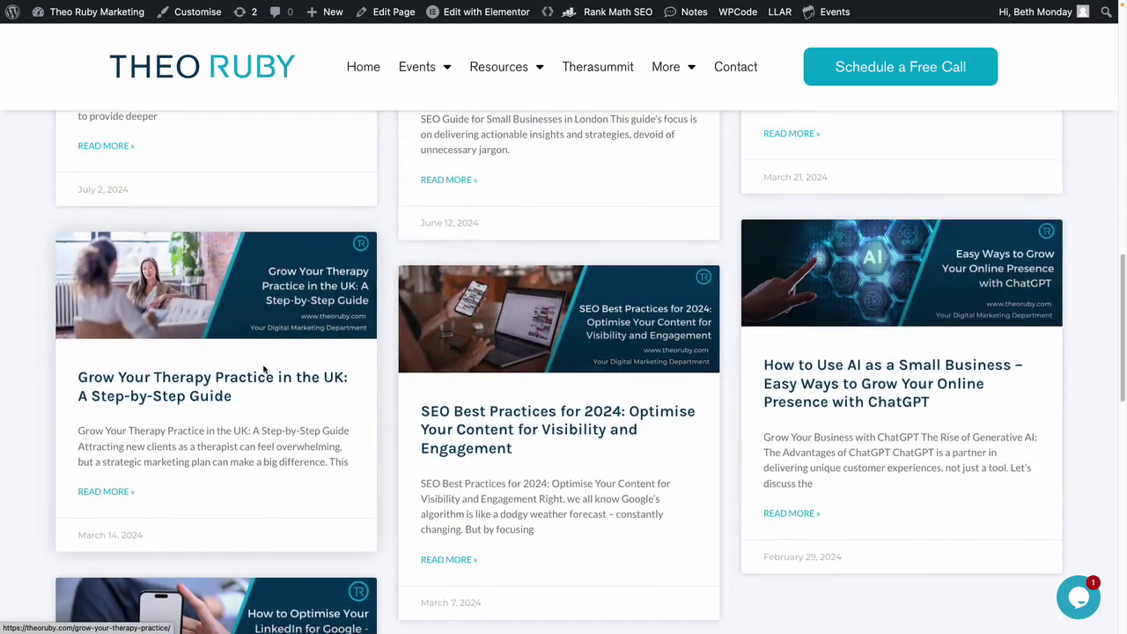
- Open the article "Grow Your Therapy Practice in the UK: A Step-by-Step Guide" and read down through its Key Steps list
{"action": "left_click", "coordinate": [188, 386]}
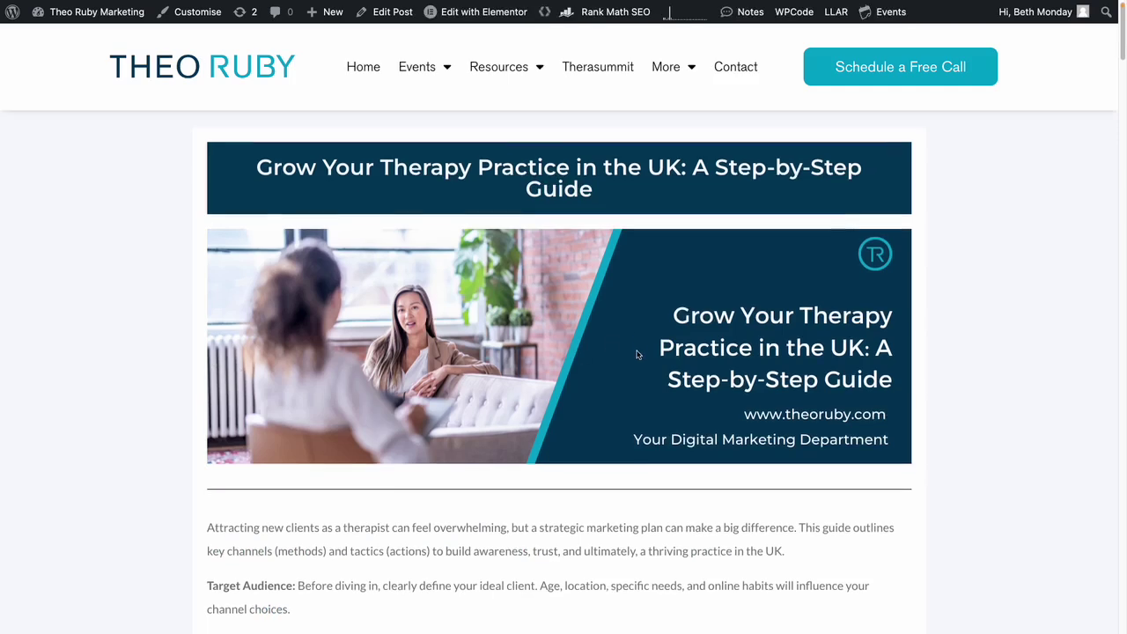
{"action": "scroll", "coordinate": [646, 352], "scroll_direction": "down", "scroll_amount": 5}
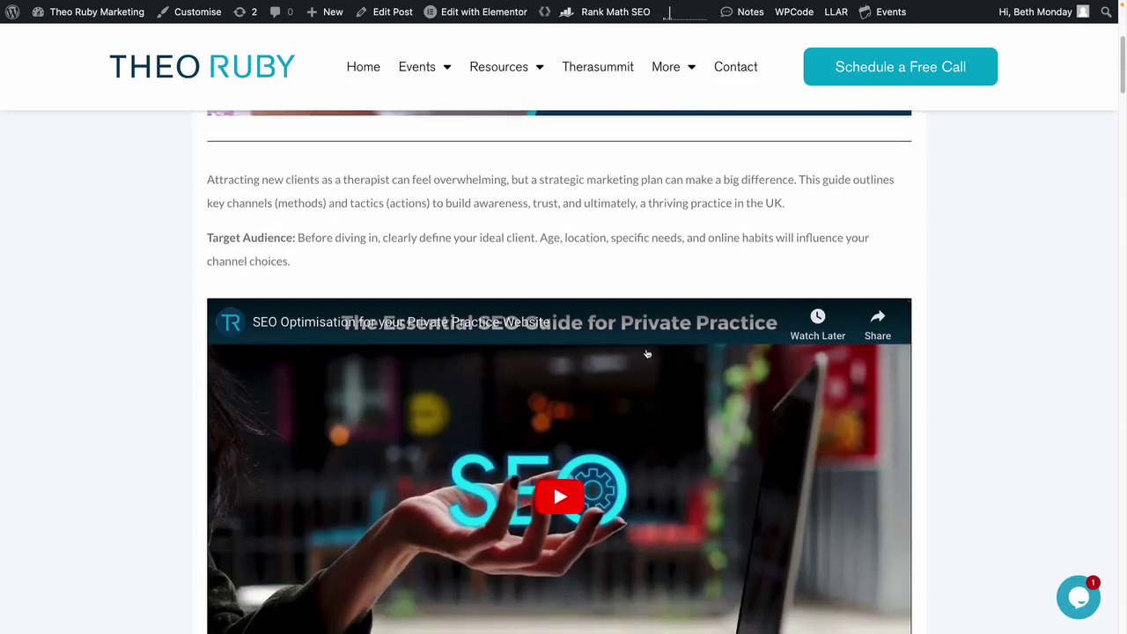
{"action": "scroll", "coordinate": [646, 352], "scroll_direction": "down", "scroll_amount": 4}
{"action": "scroll", "coordinate": [650, 356], "scroll_direction": "down", "scroll_amount": 6}
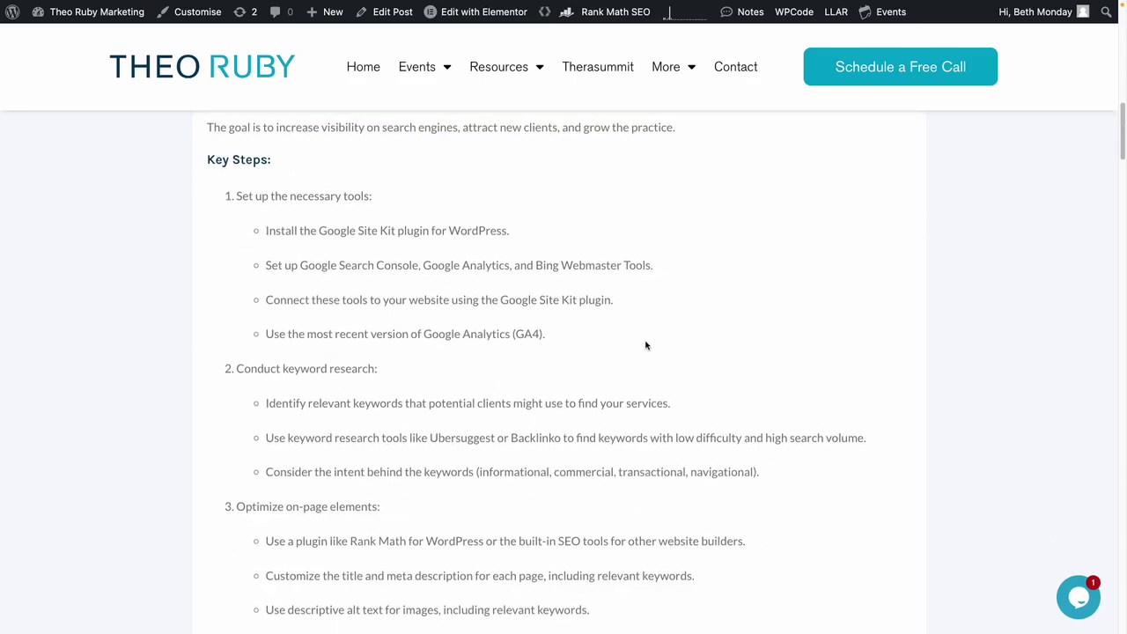
{"action": "scroll", "coordinate": [646, 345], "scroll_direction": "down", "scroll_amount": 1}
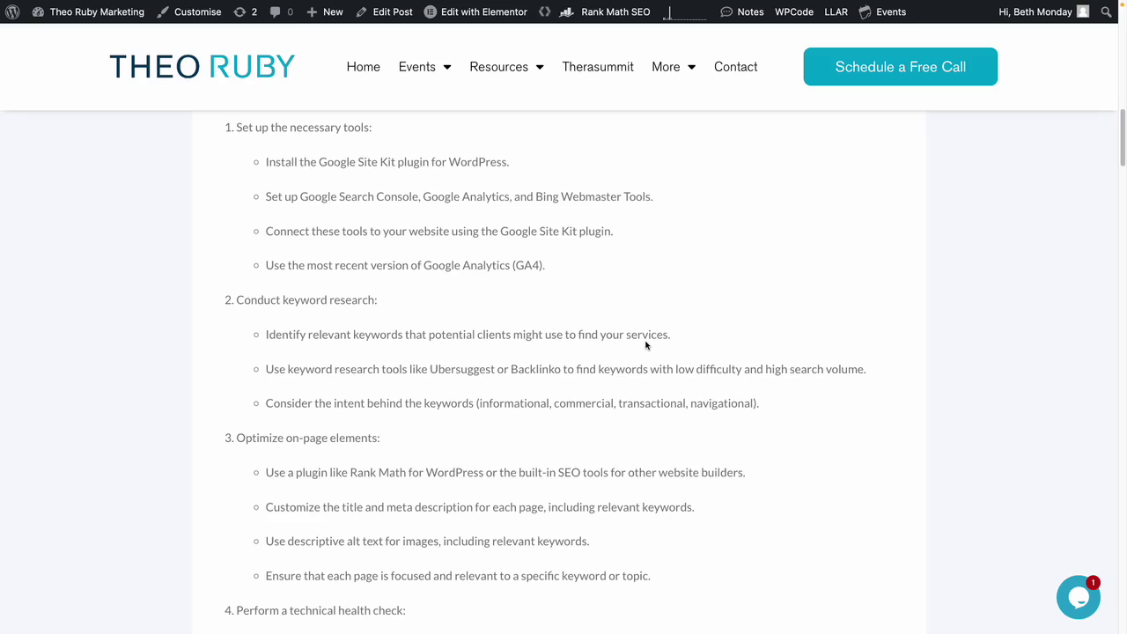
- Switch to the PDF guide, review page 6's additional pages advice, and go on to Step 3's section on using Elementor
{"action": "left_click", "coordinate": [600, 78]}
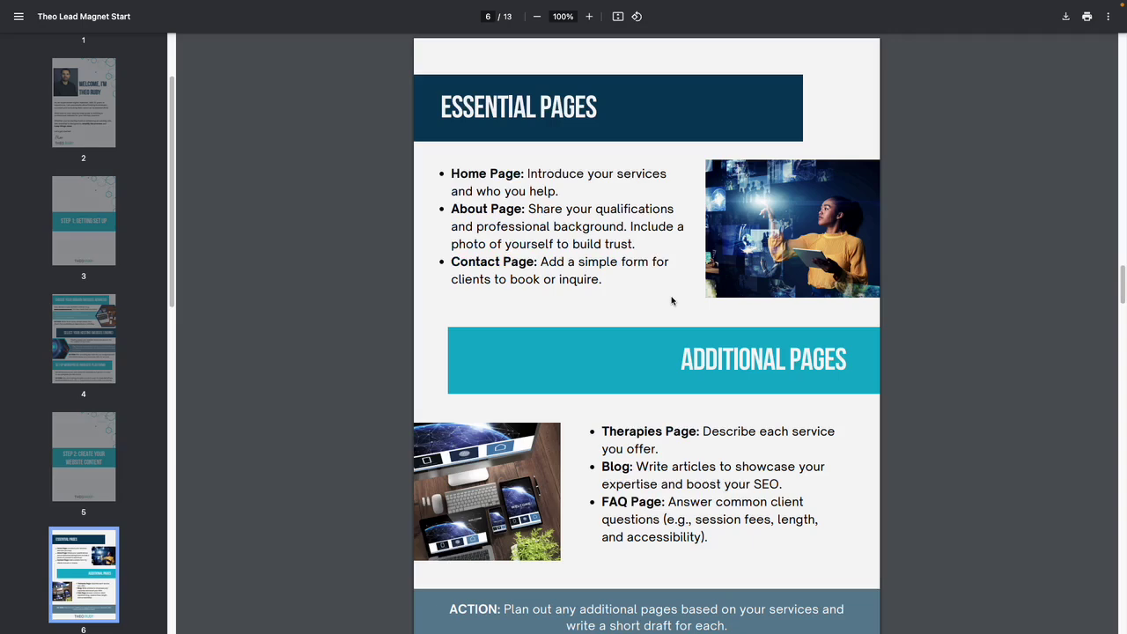
{"action": "scroll", "coordinate": [672, 300], "scroll_direction": "down", "scroll_amount": 1}
{"action": "scroll", "coordinate": [674, 301], "scroll_direction": "down", "scroll_amount": 1}
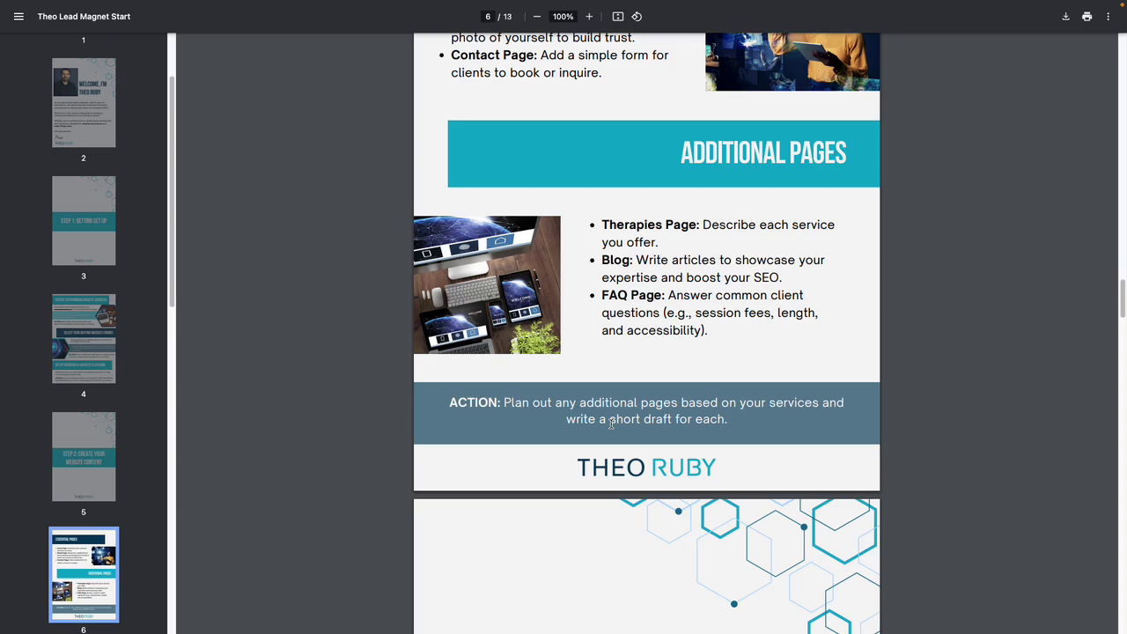
{"action": "scroll", "coordinate": [611, 424], "scroll_direction": "down", "scroll_amount": 5}
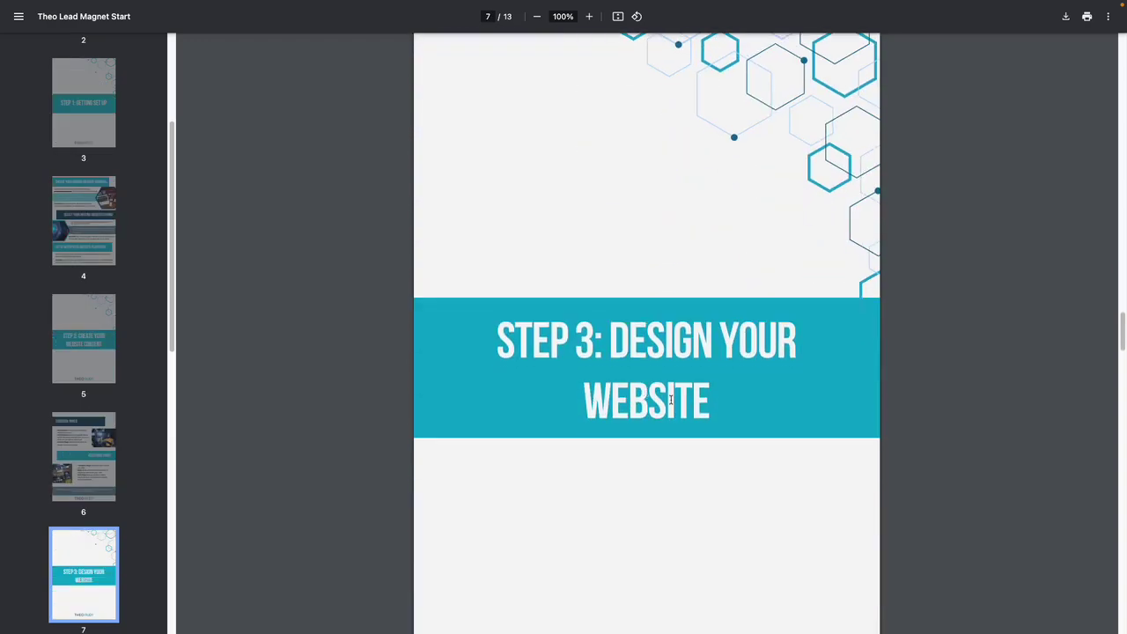
{"action": "scroll", "coordinate": [671, 400], "scroll_direction": "down", "scroll_amount": 5}
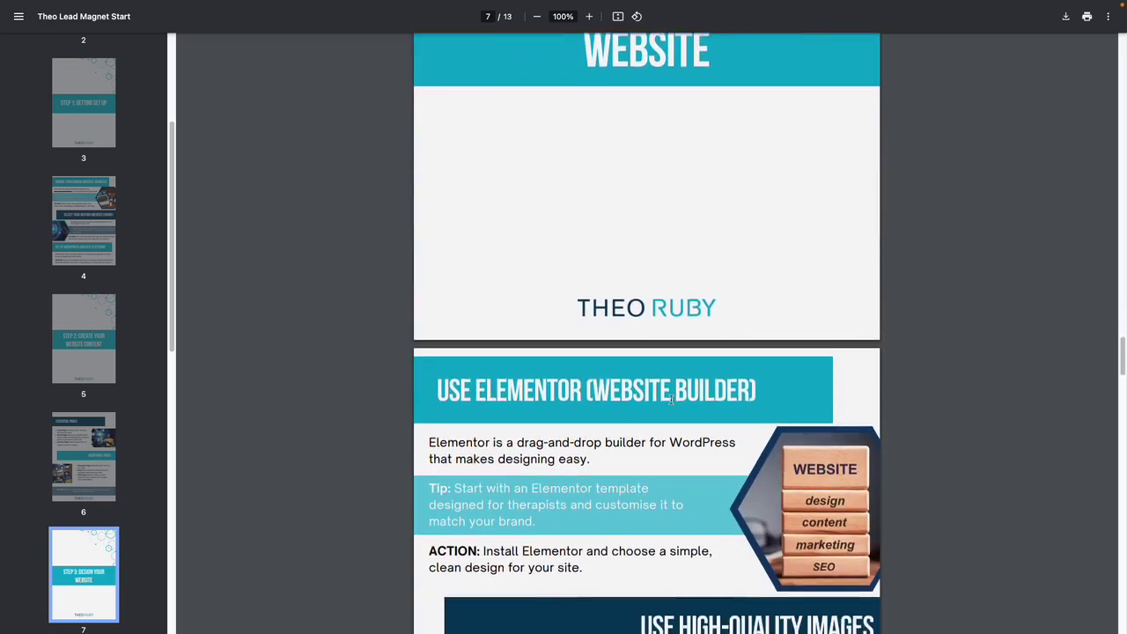
{"action": "scroll", "coordinate": [670, 400], "scroll_direction": "down", "scroll_amount": 2}
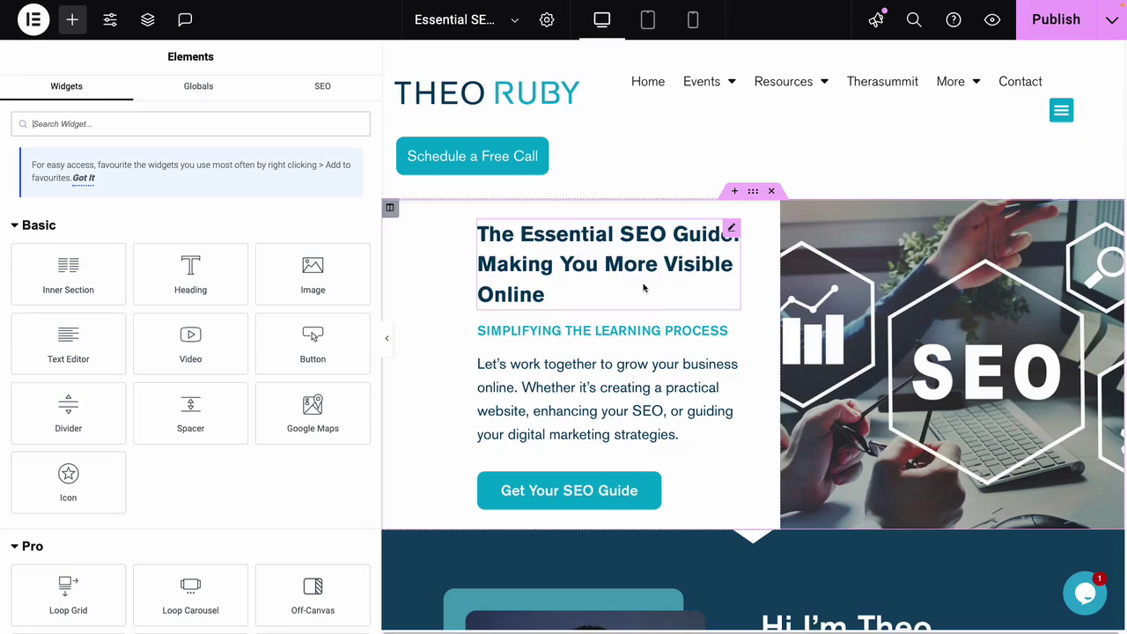
- In the Elementor editor, examine the Essential SEO page's sections down to the course cards, and return to the Take a Sneak Peak section
{"action": "scroll", "coordinate": [653, 284], "scroll_direction": "down", "scroll_amount": 2}
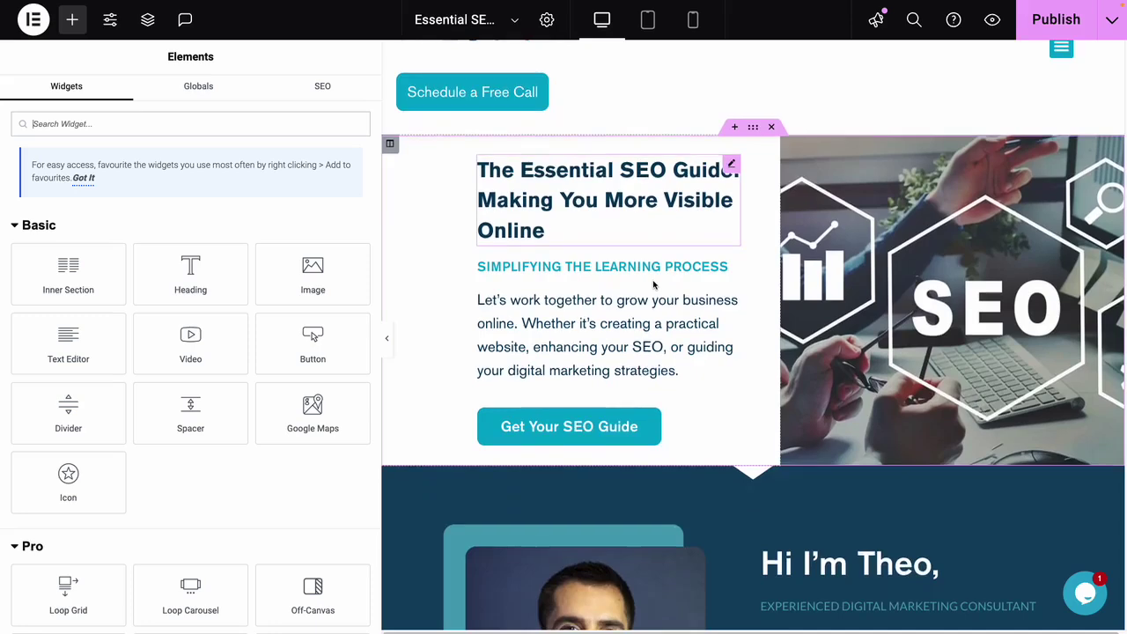
{"action": "scroll", "coordinate": [653, 284], "scroll_direction": "down", "scroll_amount": 1}
{"action": "scroll", "coordinate": [659, 264], "scroll_direction": "down", "scroll_amount": 4}
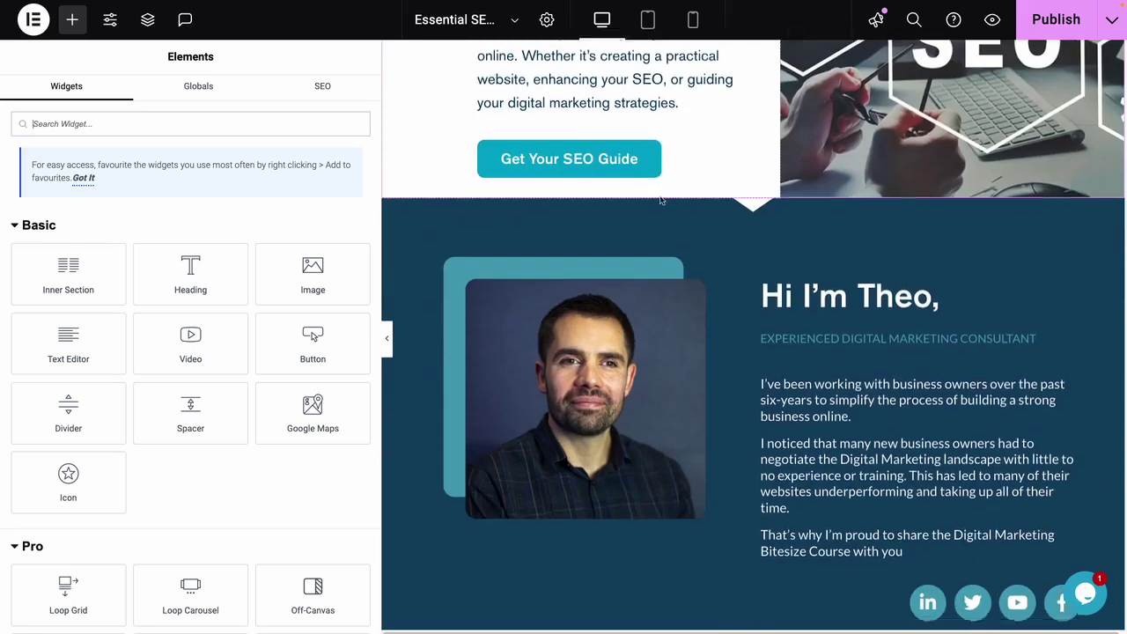
{"action": "scroll", "coordinate": [660, 201], "scroll_direction": "down", "scroll_amount": 4}
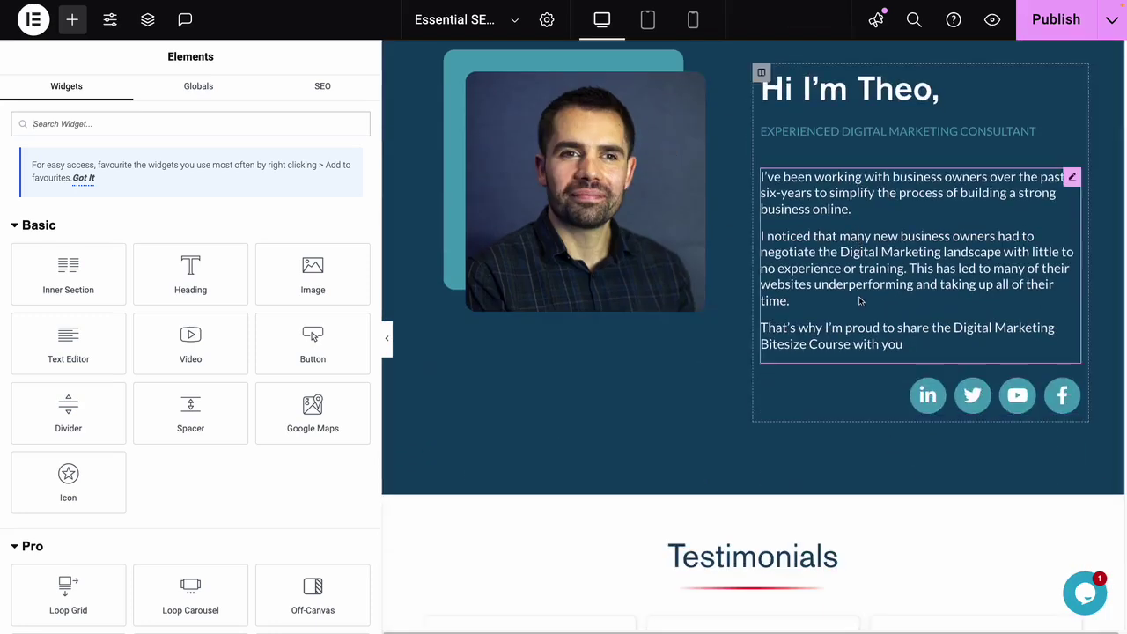
{"action": "scroll", "coordinate": [860, 301], "scroll_direction": "down", "scroll_amount": 7}
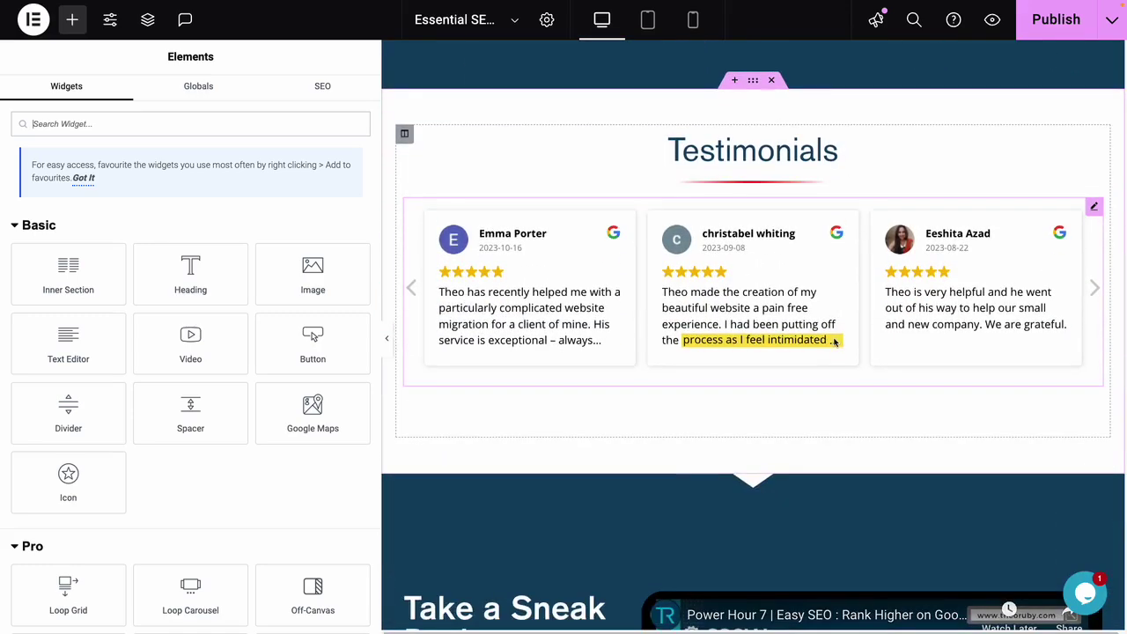
{"action": "scroll", "coordinate": [834, 330], "scroll_direction": "down", "scroll_amount": 6}
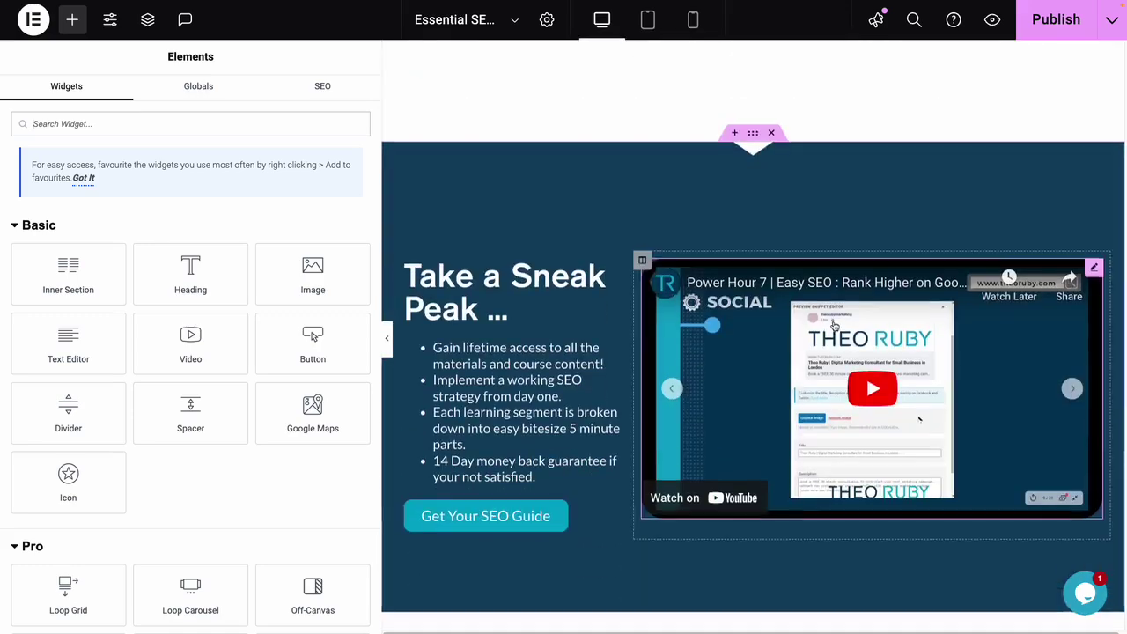
{"action": "scroll", "coordinate": [835, 325], "scroll_direction": "down", "scroll_amount": 15}
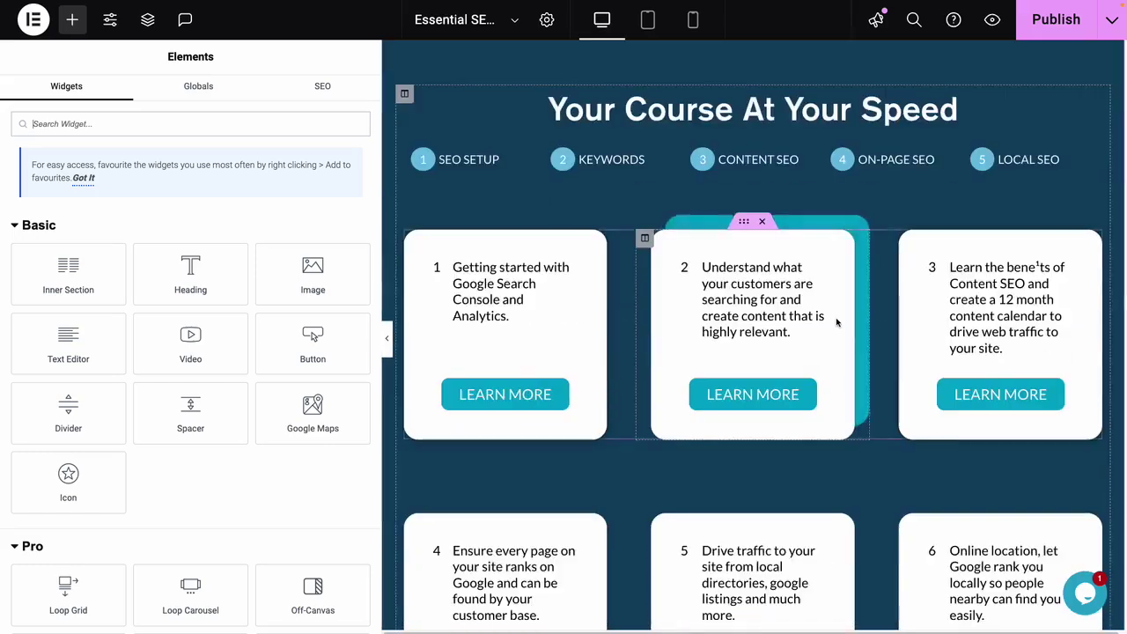
{"action": "scroll", "coordinate": [836, 322], "scroll_direction": "down", "scroll_amount": 9}
{"action": "scroll", "coordinate": [841, 320], "scroll_direction": "up", "scroll_amount": 18}
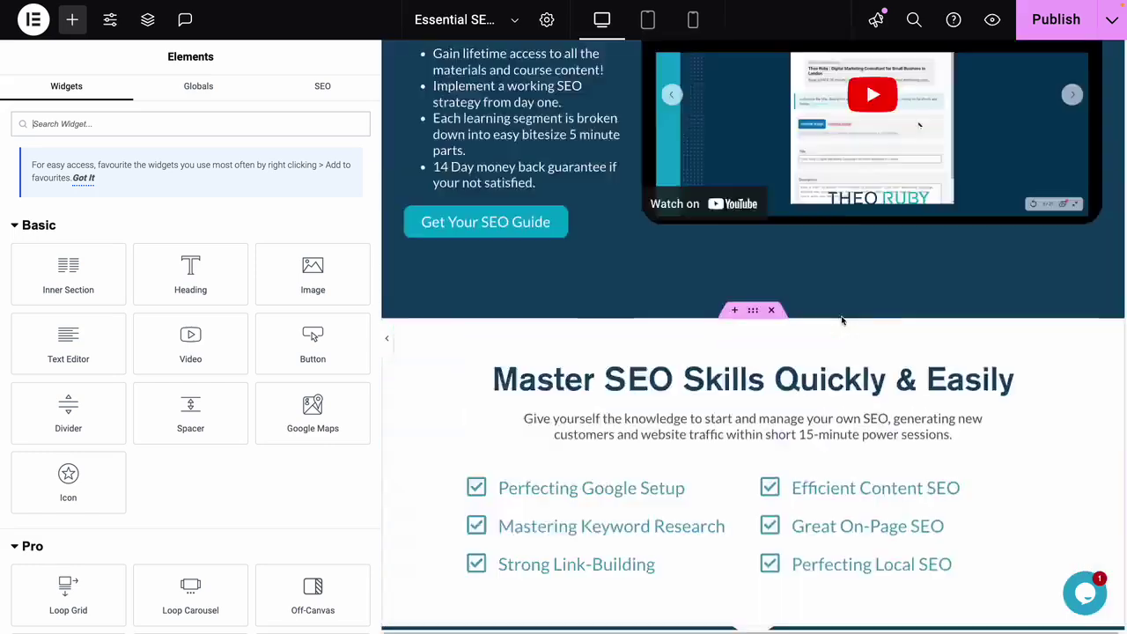
{"action": "scroll", "coordinate": [841, 321], "scroll_direction": "up", "scroll_amount": 8}
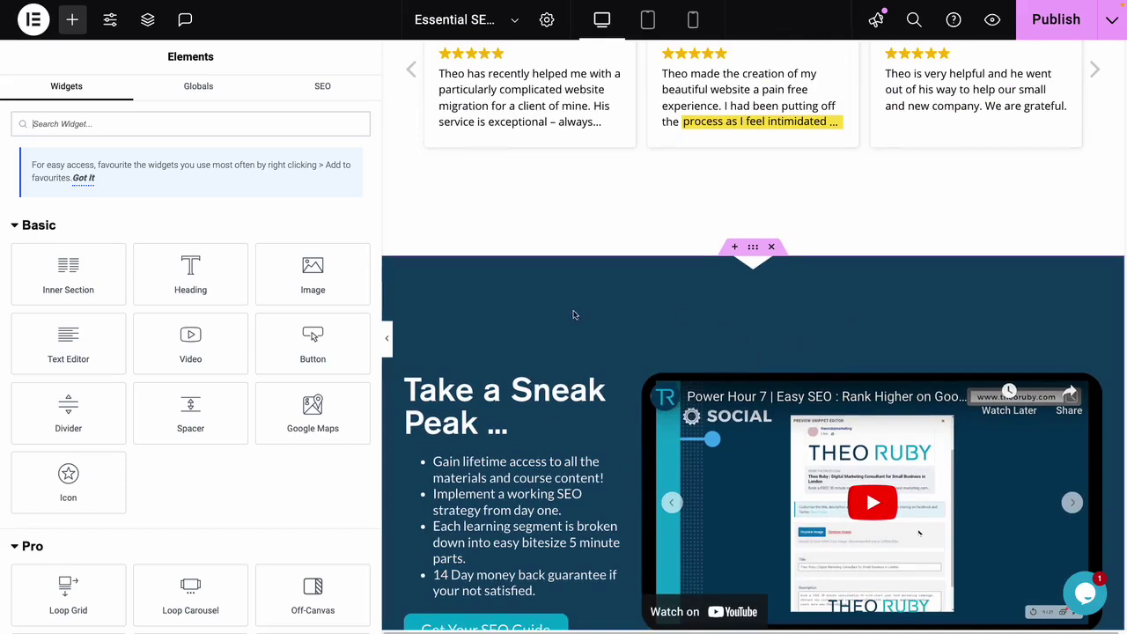
- Add the bullet "Free 30-minute call to discuss your own SEO" at the end of the Take a Sneak Peak list
{"action": "left_click", "coordinate": [550, 503]}
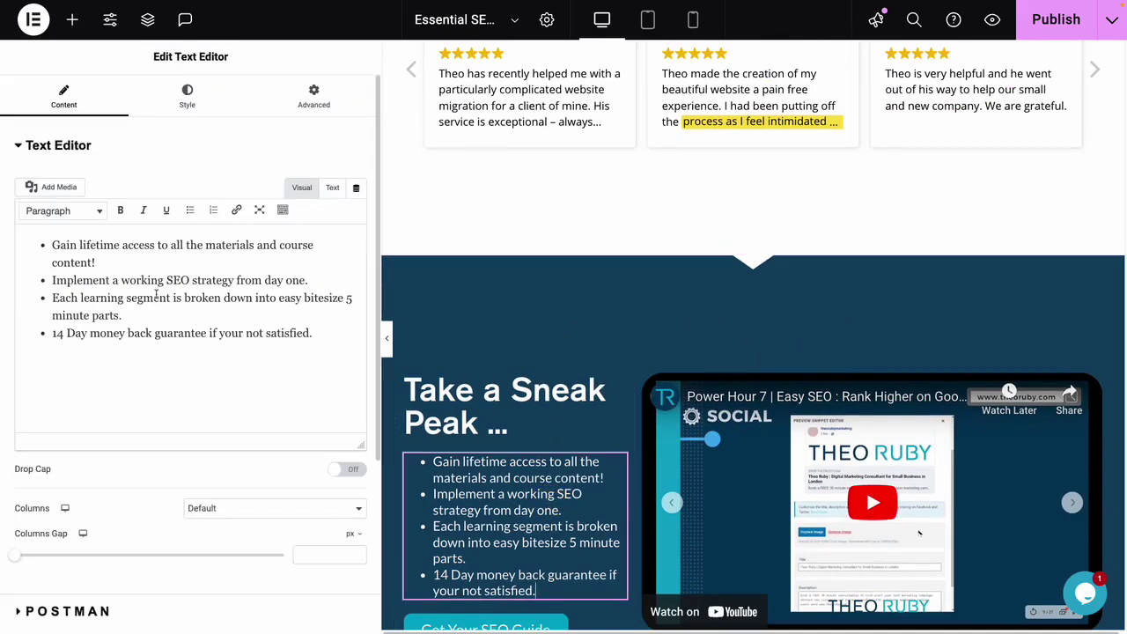
{"action": "left_click", "coordinate": [326, 334]}
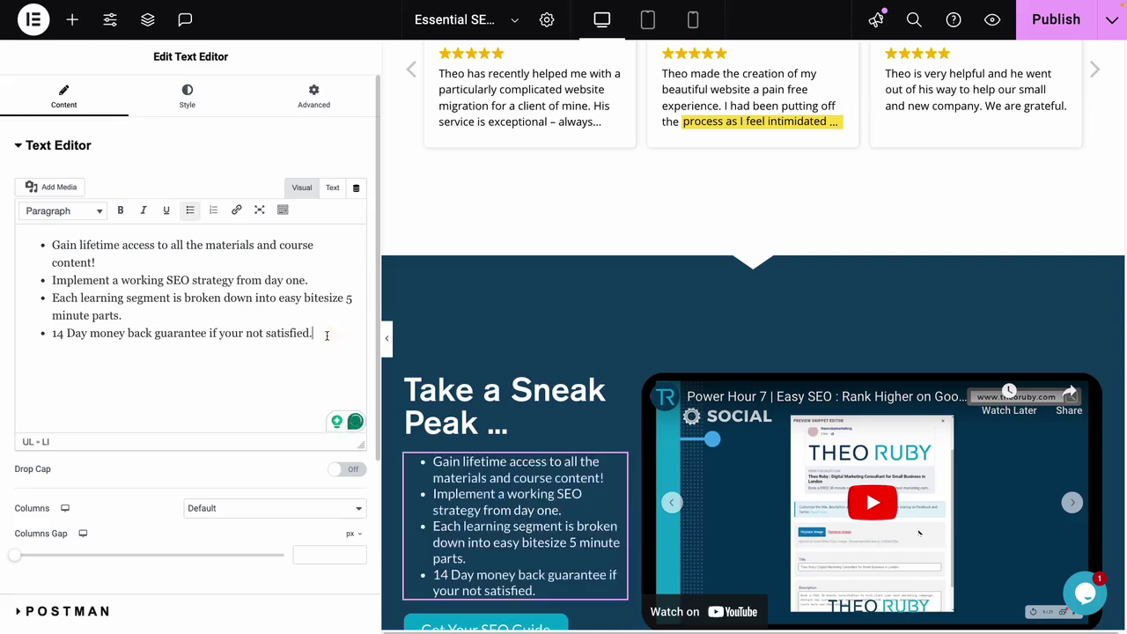
{"action": "key", "text": "Return"}
{"action": "type", "text": "F"}
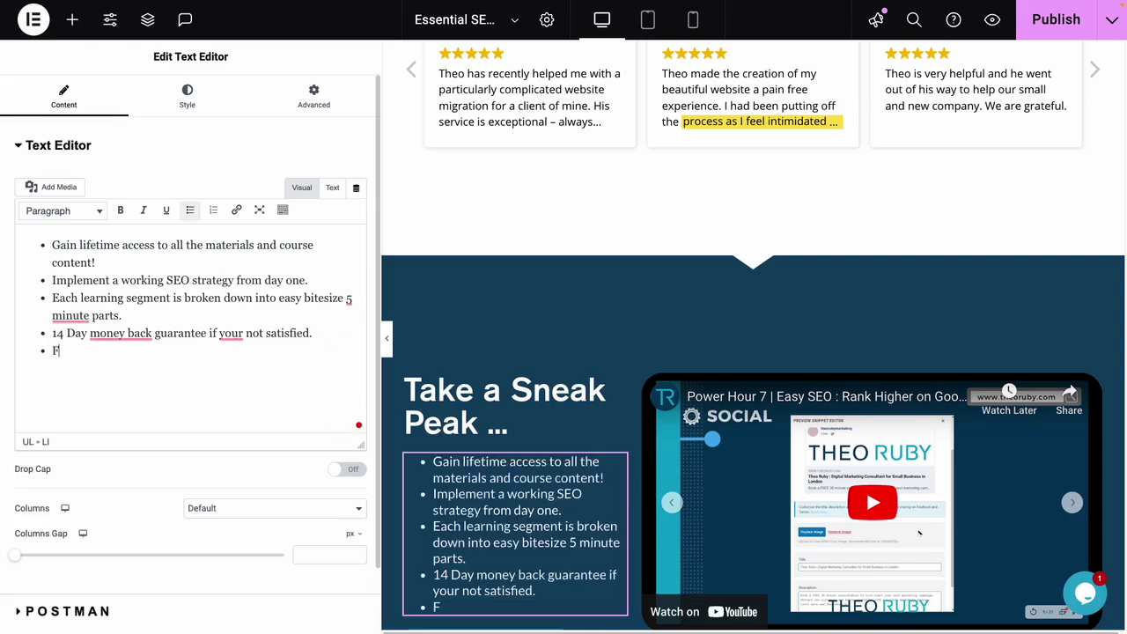
{"action": "type", "text": "ree 30-minute "}
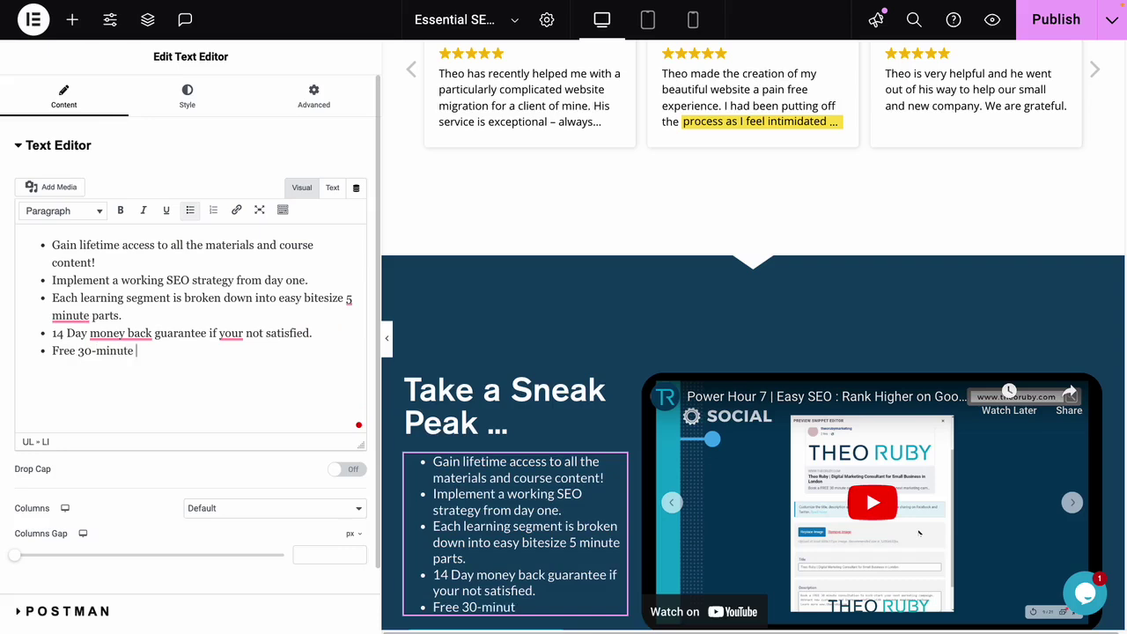
{"action": "type", "text": "call to discuss your own SEO"}
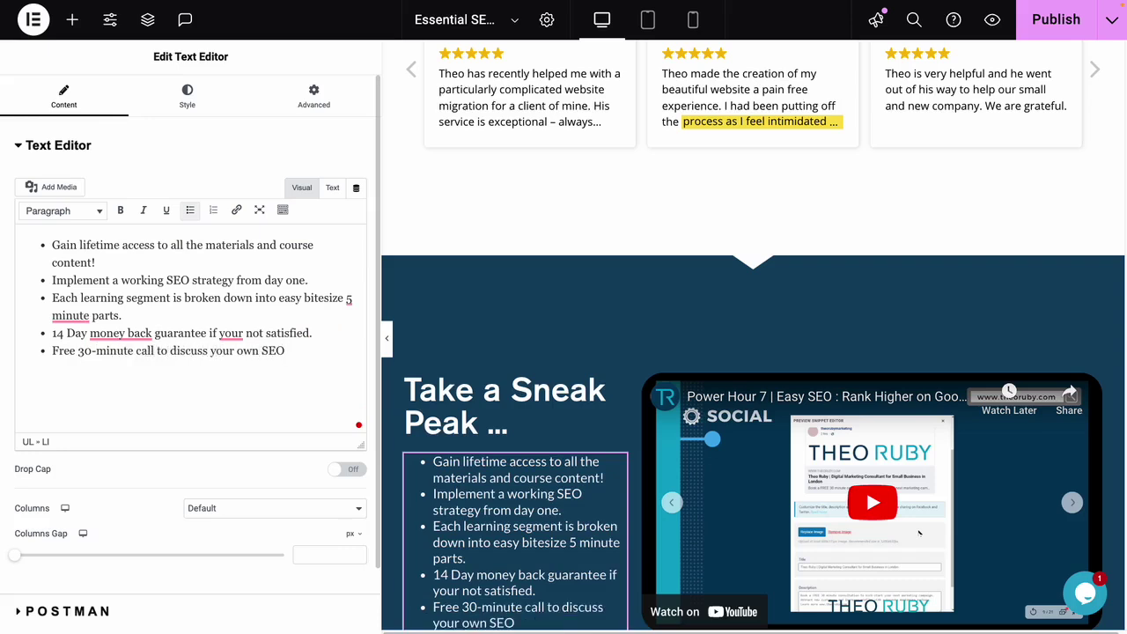
- Duplicate the Take a Sneak Peak section and delete the copy again
{"action": "scroll", "coordinate": [599, 431], "scroll_direction": "down", "scroll_amount": 1}
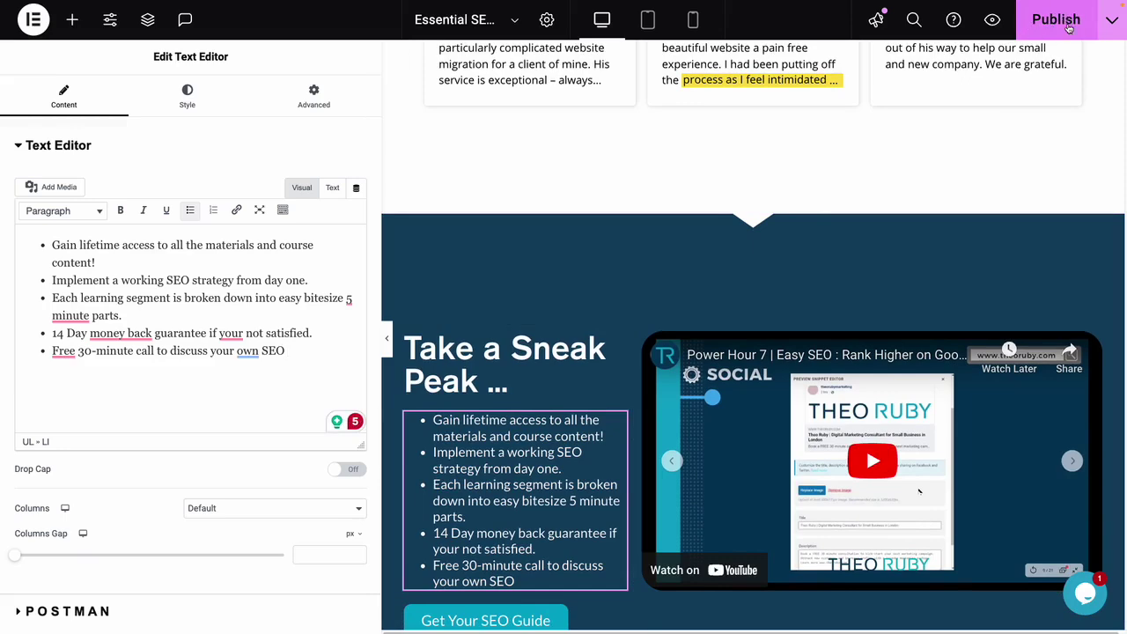
{"action": "scroll", "coordinate": [679, 356], "scroll_direction": "down", "scroll_amount": 5}
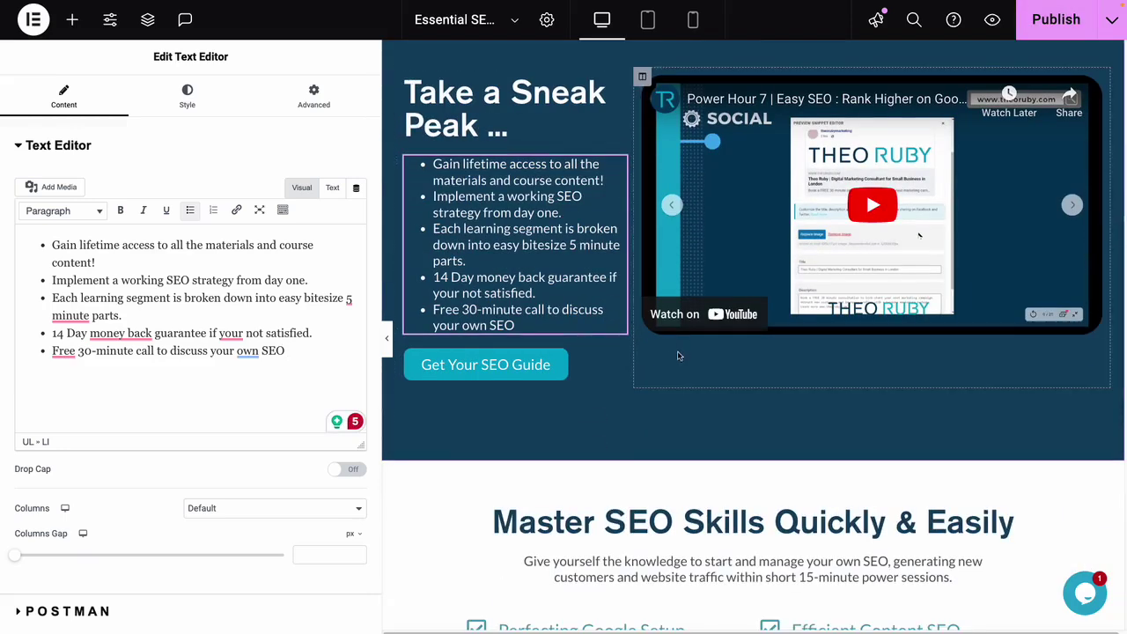
{"action": "scroll", "coordinate": [746, 380], "scroll_direction": "up", "scroll_amount": 4}
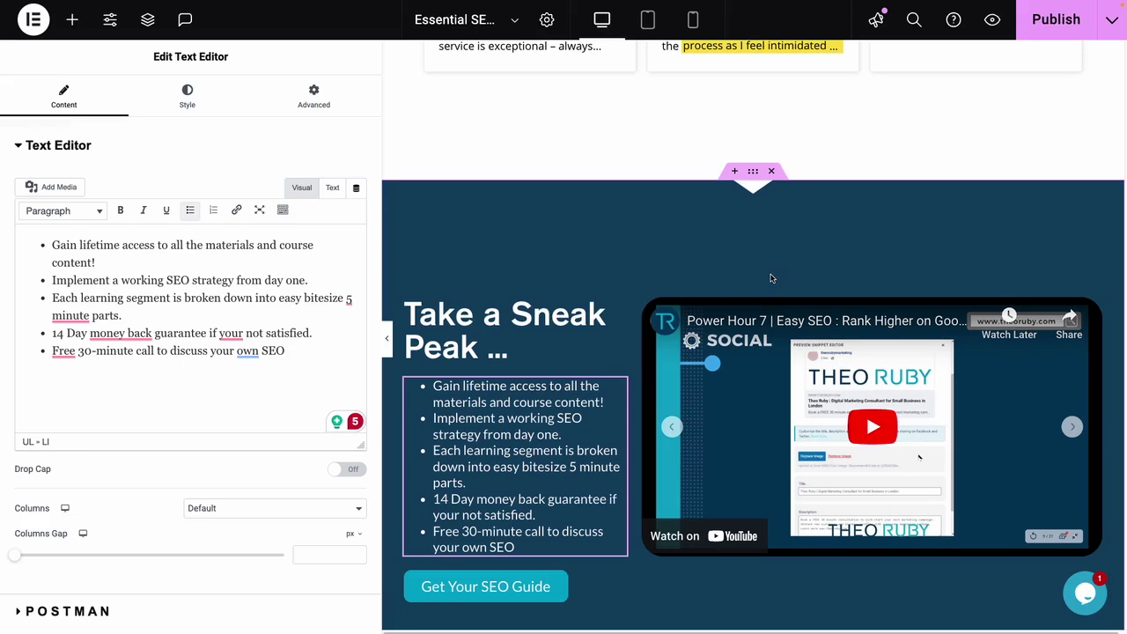
{"action": "right_click", "coordinate": [753, 174]}
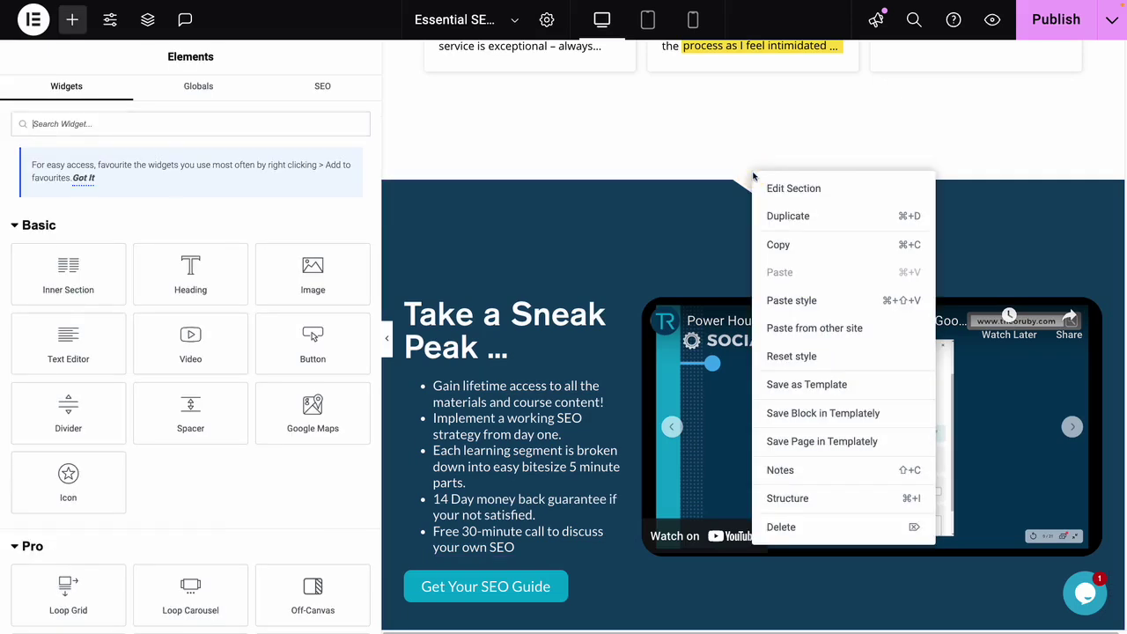
{"action": "left_click", "coordinate": [799, 217]}
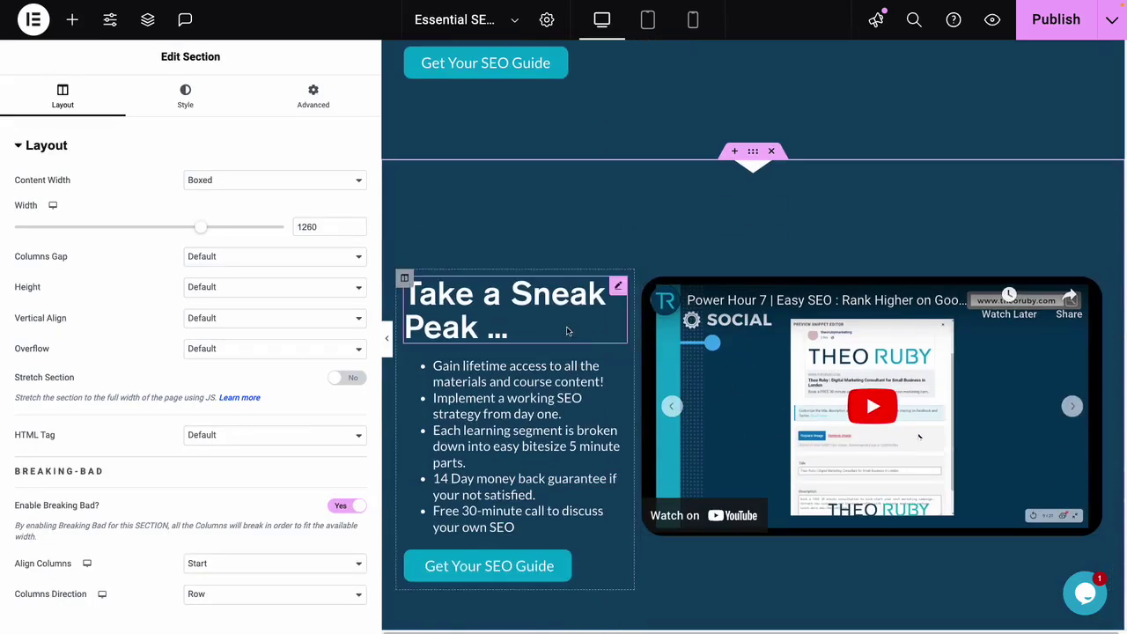
{"action": "triple_click", "coordinate": [506, 327]}
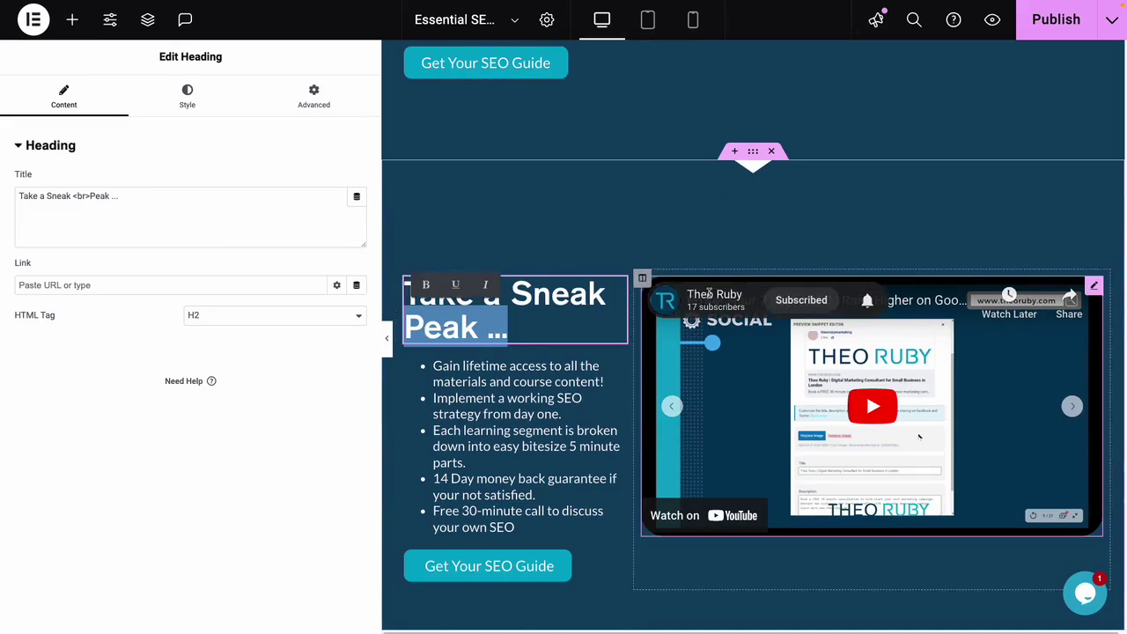
{"action": "left_click", "coordinate": [770, 152]}
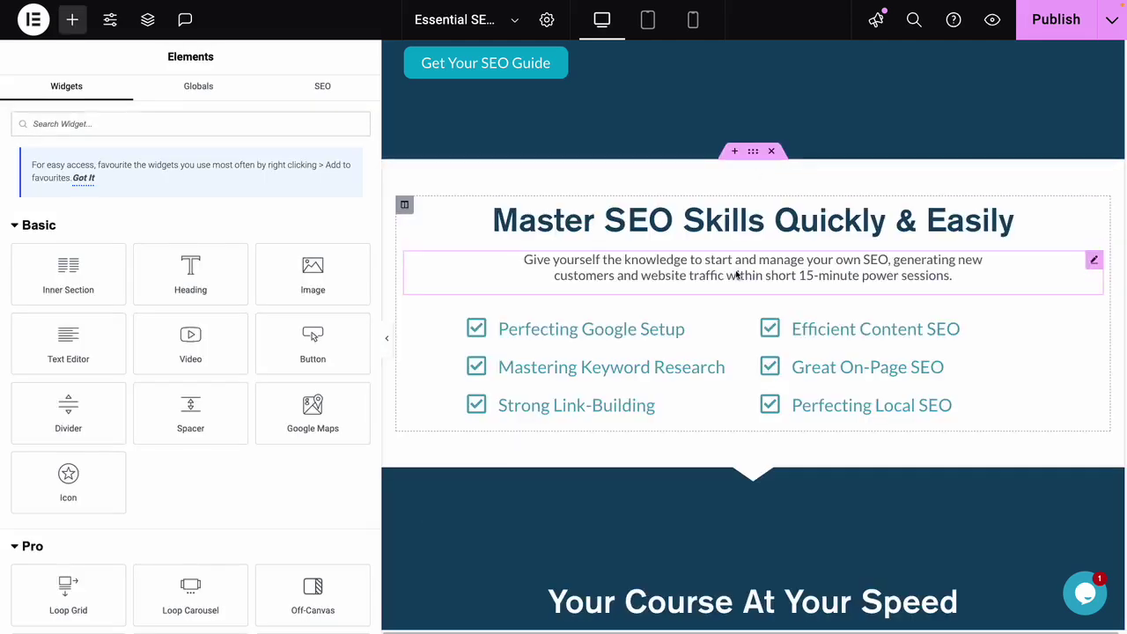
- Preview the page in tablet and mobile portrait sizes, checking its opening section, and return to the desktop view
{"action": "scroll", "coordinate": [704, 220], "scroll_direction": "up", "scroll_amount": 5}
{"action": "left_click", "coordinate": [646, 22]}
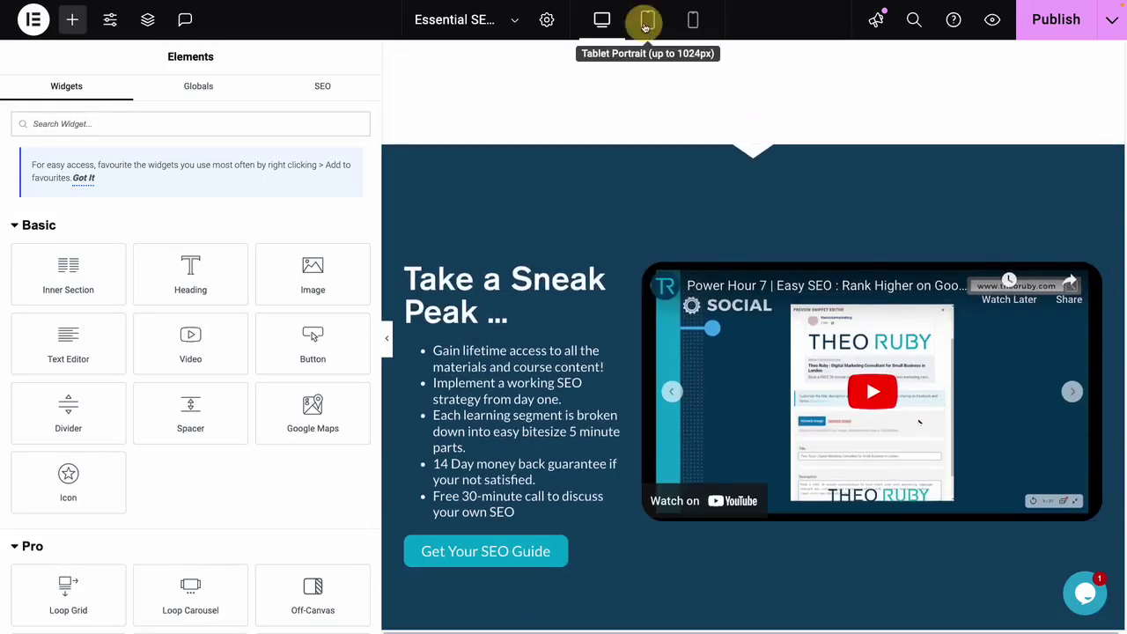
{"action": "left_click", "coordinate": [696, 22]}
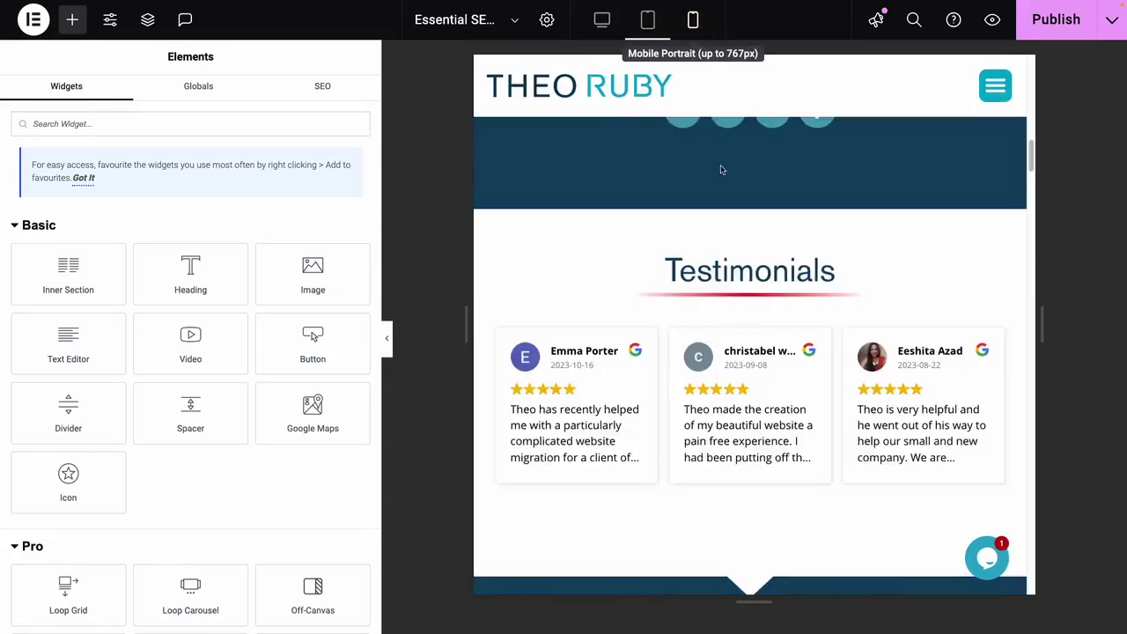
{"action": "scroll", "coordinate": [724, 255], "scroll_direction": "up", "scroll_amount": 10}
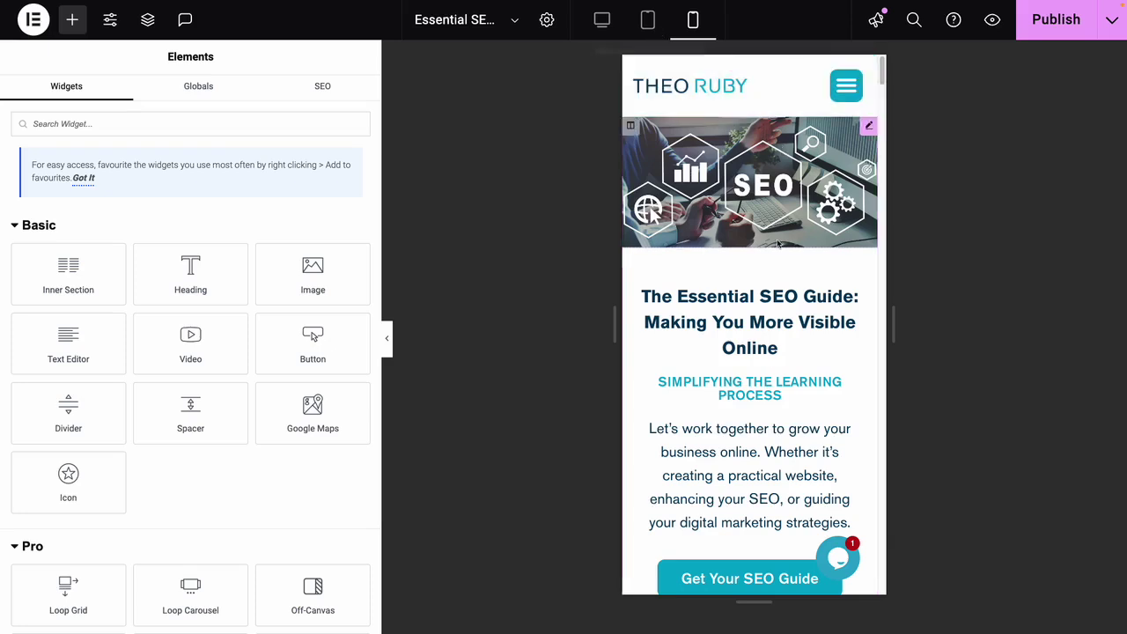
{"action": "scroll", "coordinate": [774, 272], "scroll_direction": "down", "scroll_amount": 1}
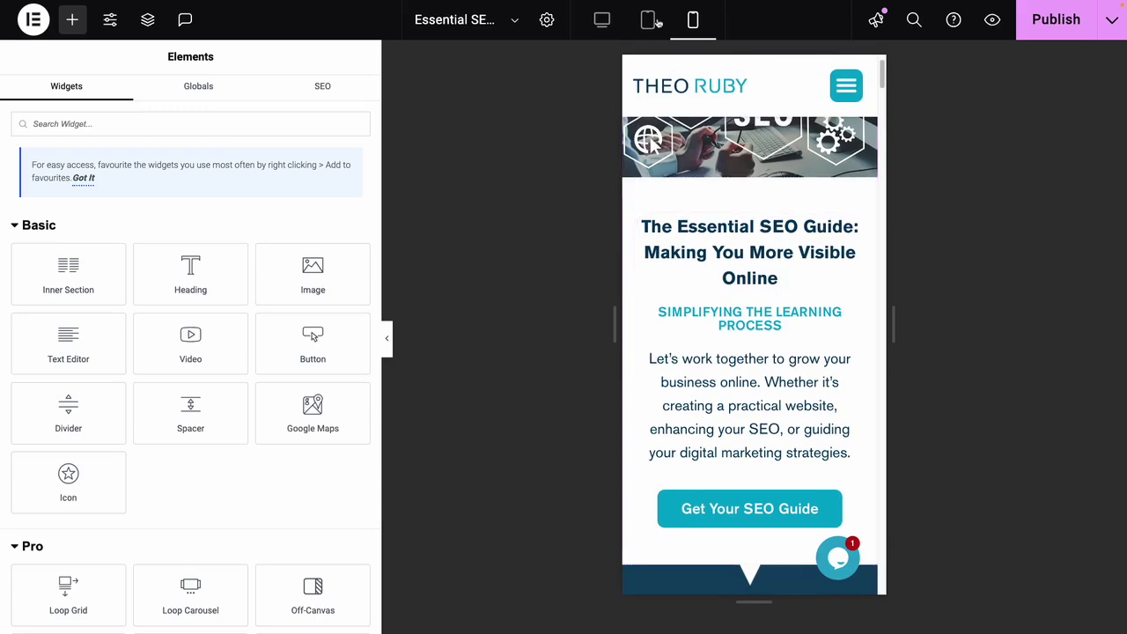
{"action": "left_click", "coordinate": [599, 26]}
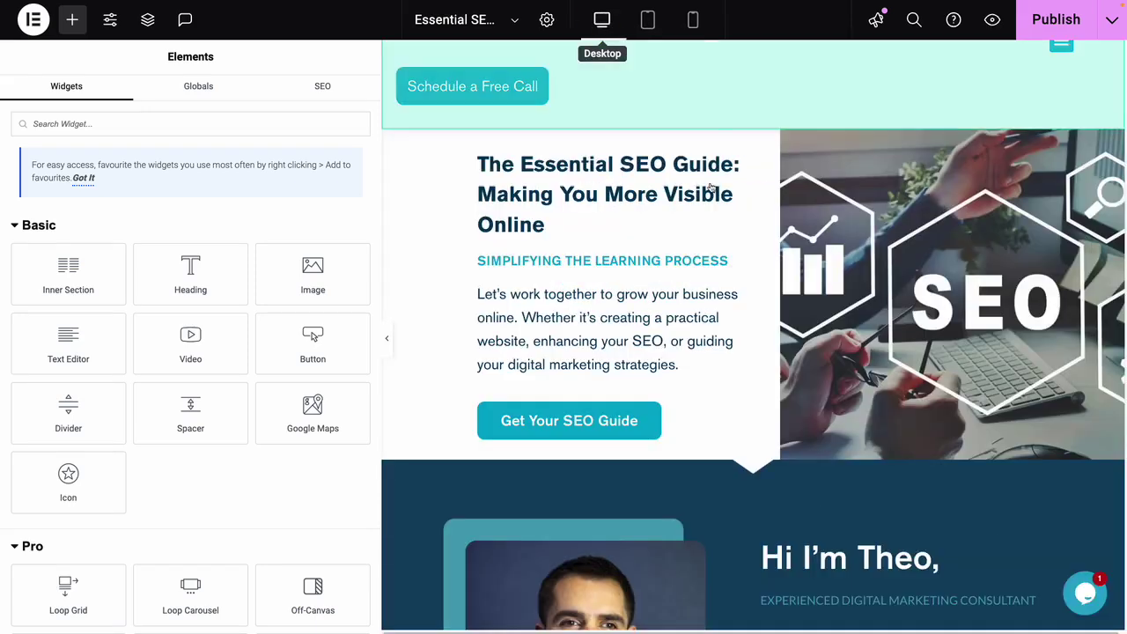
- Hide the widget panel and review the tablet layout from the opening section down to the testimonials and Take a Sneak Peak
{"action": "left_click", "coordinate": [385, 343]}
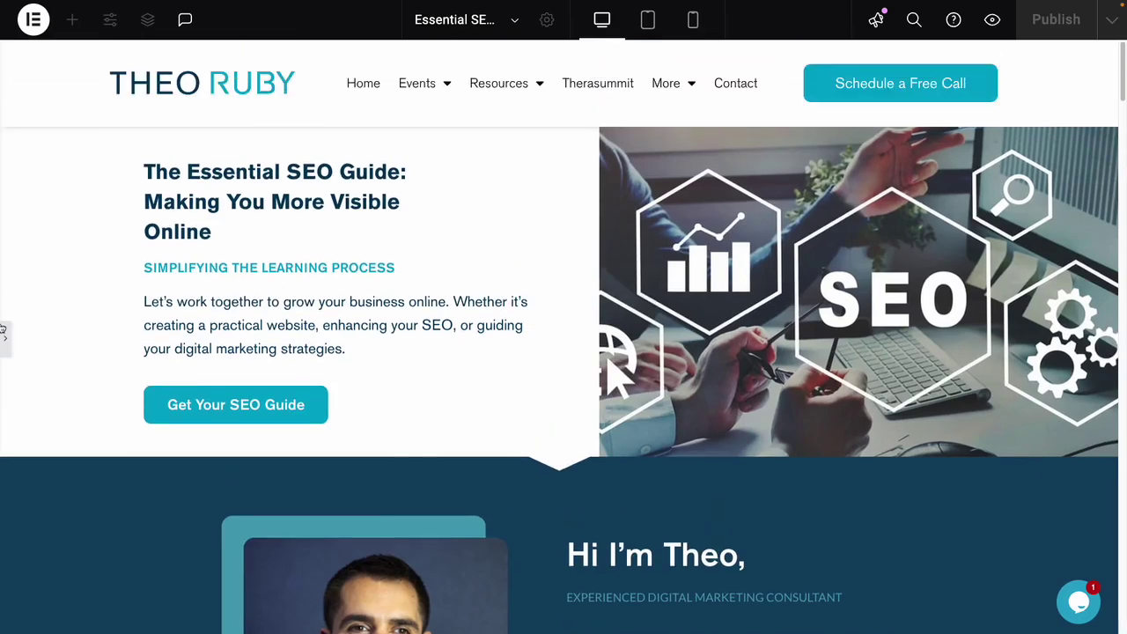
{"action": "left_click", "coordinate": [4, 338]}
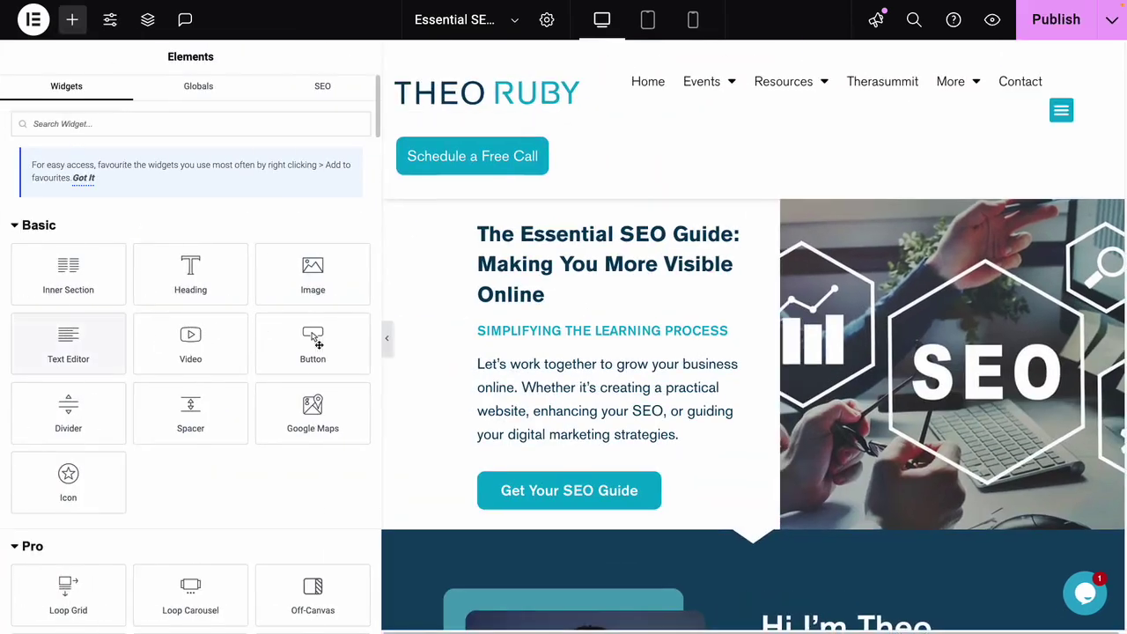
{"action": "left_click", "coordinate": [387, 338]}
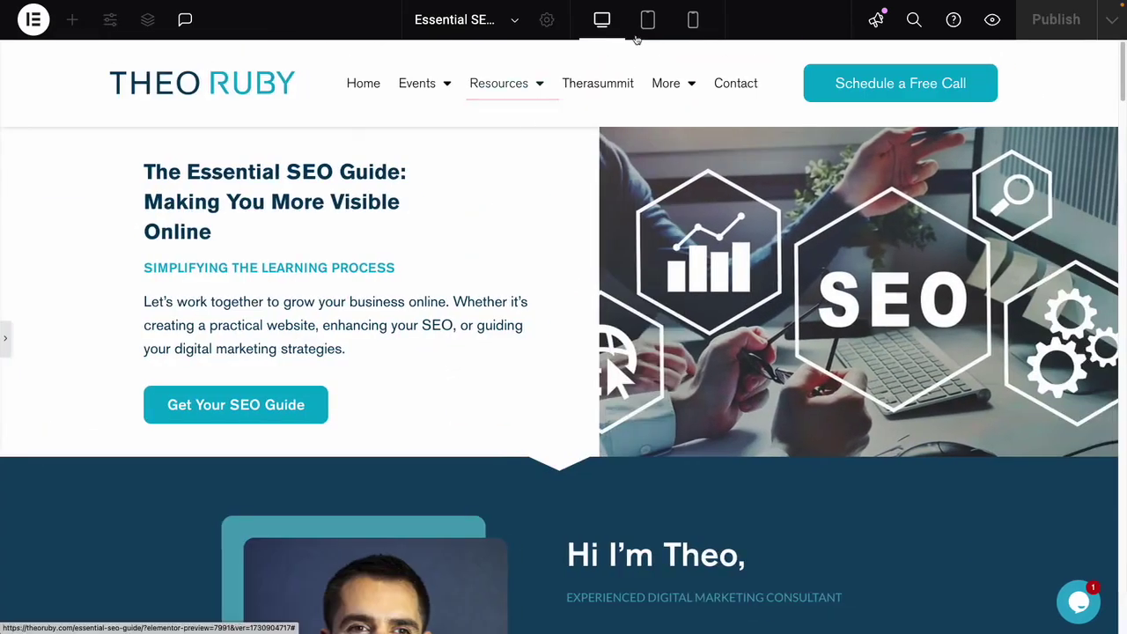
{"action": "left_click", "coordinate": [655, 18]}
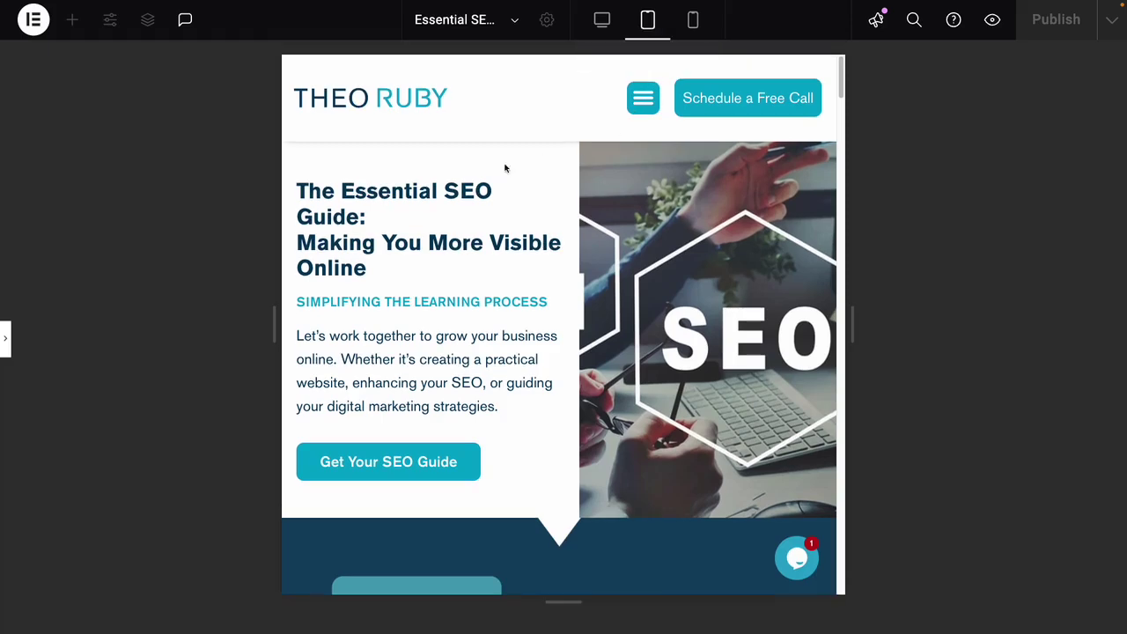
{"action": "scroll", "coordinate": [662, 303], "scroll_direction": "down", "scroll_amount": 2}
{"action": "scroll", "coordinate": [659, 304], "scroll_direction": "down", "scroll_amount": 6}
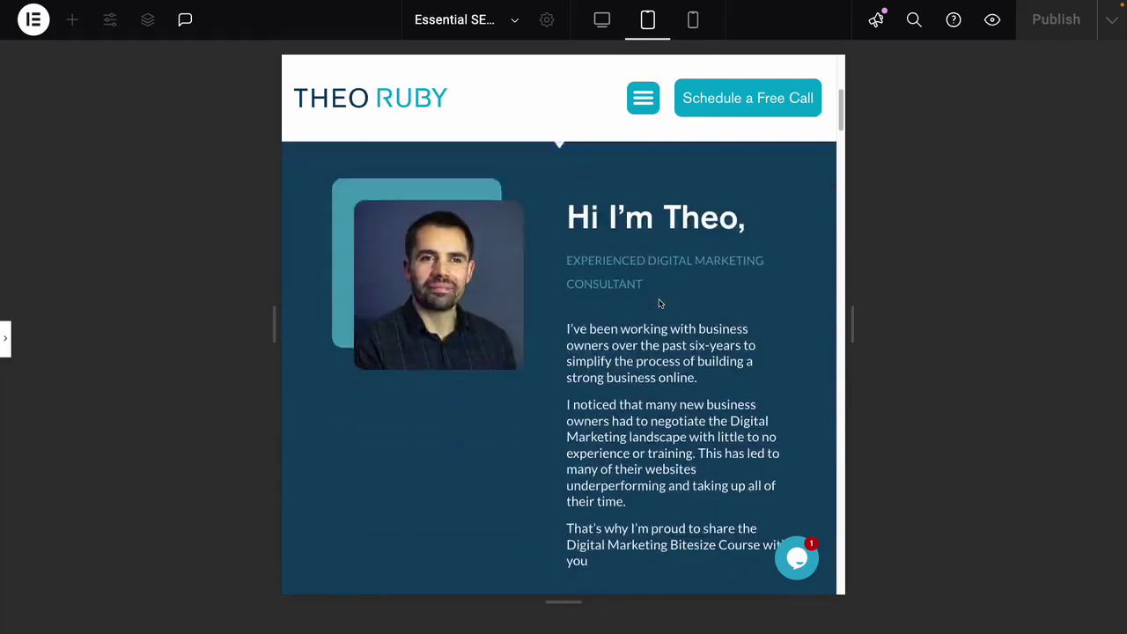
{"action": "scroll", "coordinate": [659, 302], "scroll_direction": "down", "scroll_amount": 7}
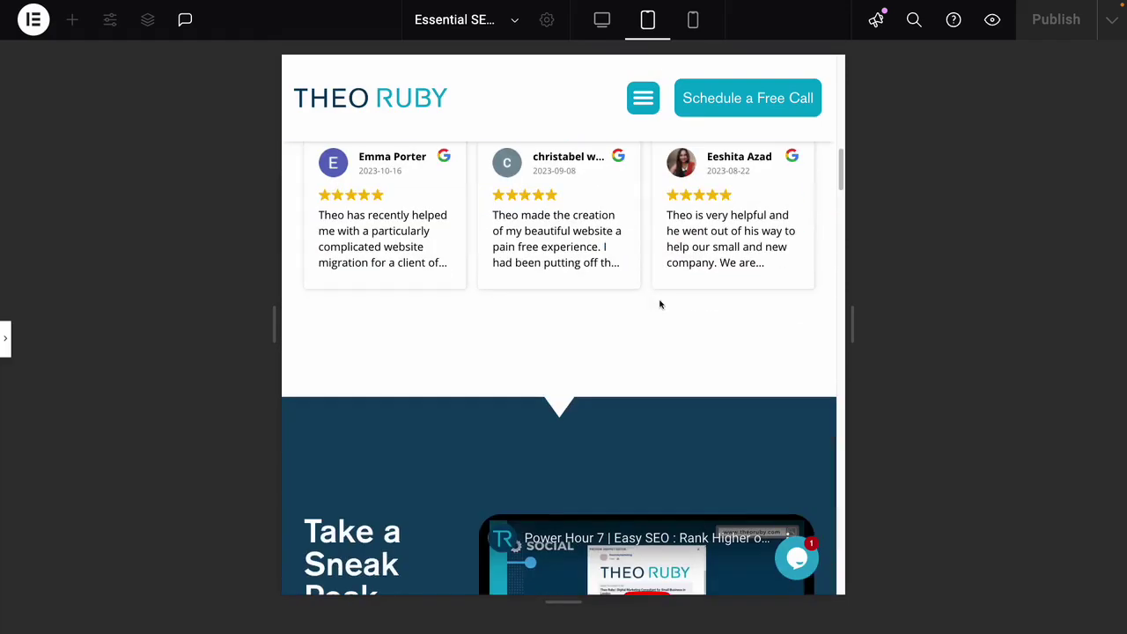
{"action": "scroll", "coordinate": [695, 136], "scroll_direction": "up", "scroll_amount": 6}
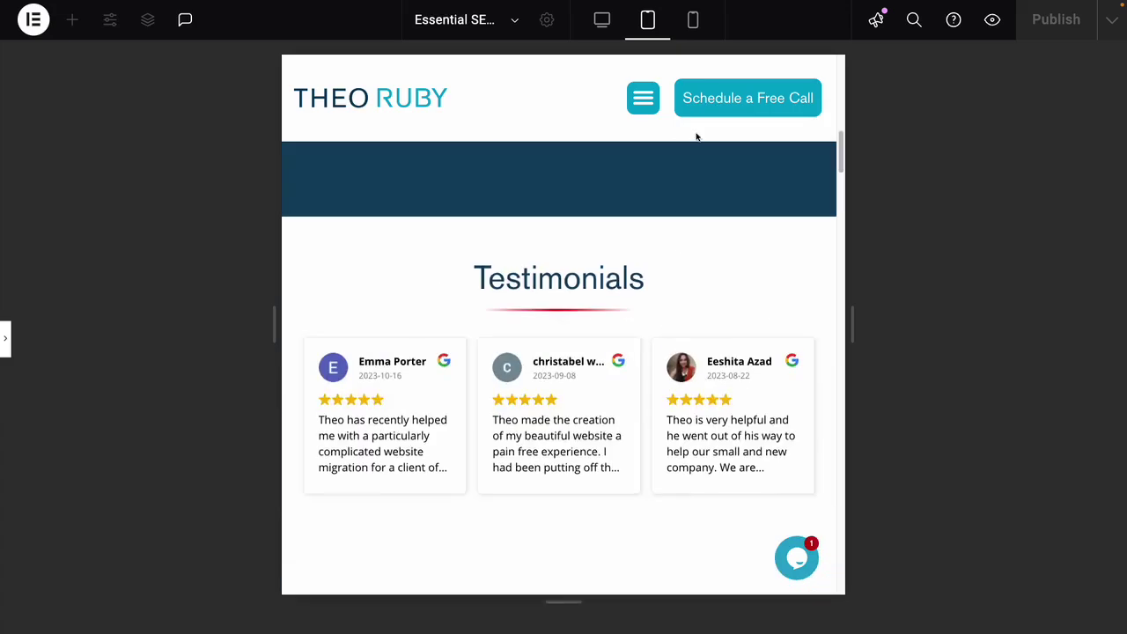
- Review the mobile portrait layout from the opening section past the testimonials, bullet list and video to the SEO skills section
{"action": "left_click", "coordinate": [692, 24]}
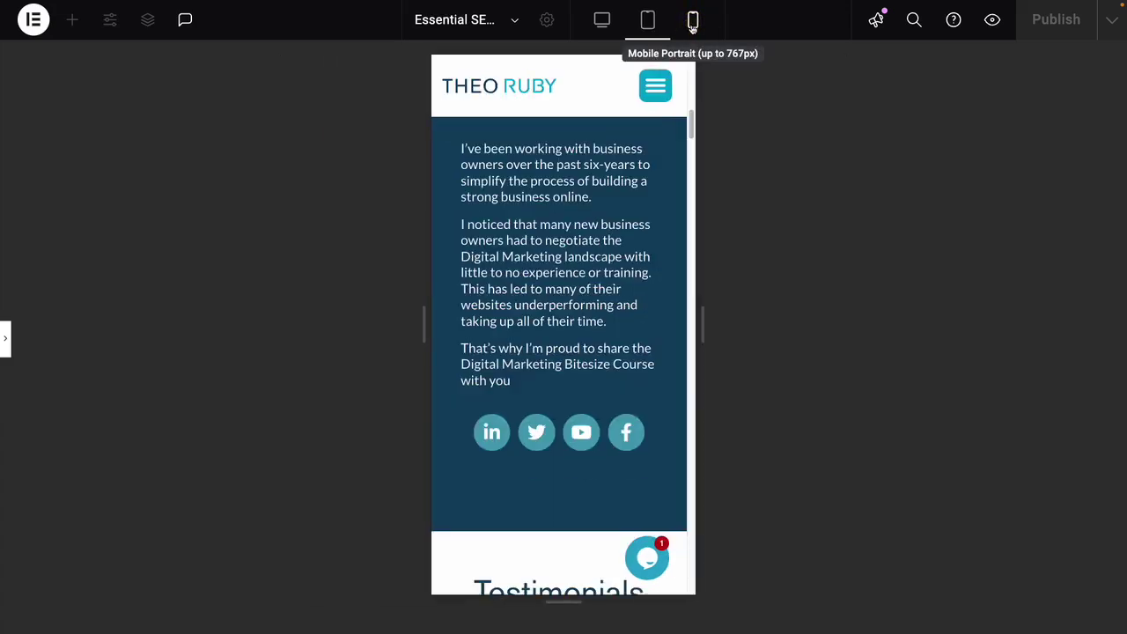
{"action": "scroll", "coordinate": [616, 319], "scroll_direction": "up", "scroll_amount": 7}
{"action": "scroll", "coordinate": [619, 317], "scroll_direction": "up", "scroll_amount": 3}
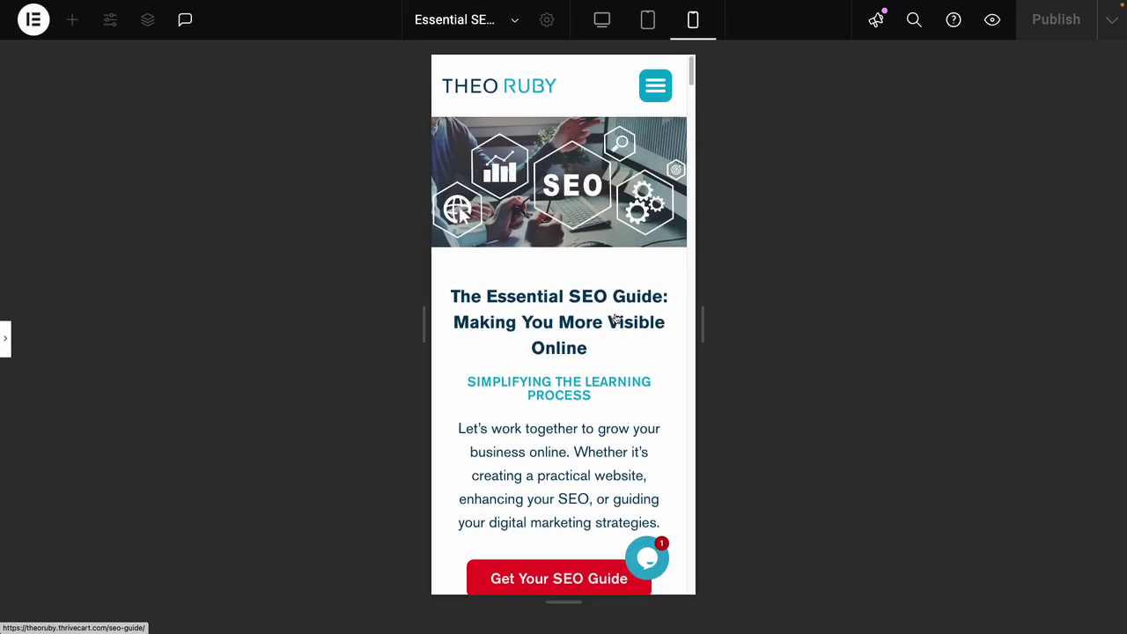
{"action": "scroll", "coordinate": [616, 319], "scroll_direction": "down", "scroll_amount": 2}
{"action": "scroll", "coordinate": [616, 319], "scroll_direction": "down", "scroll_amount": 5}
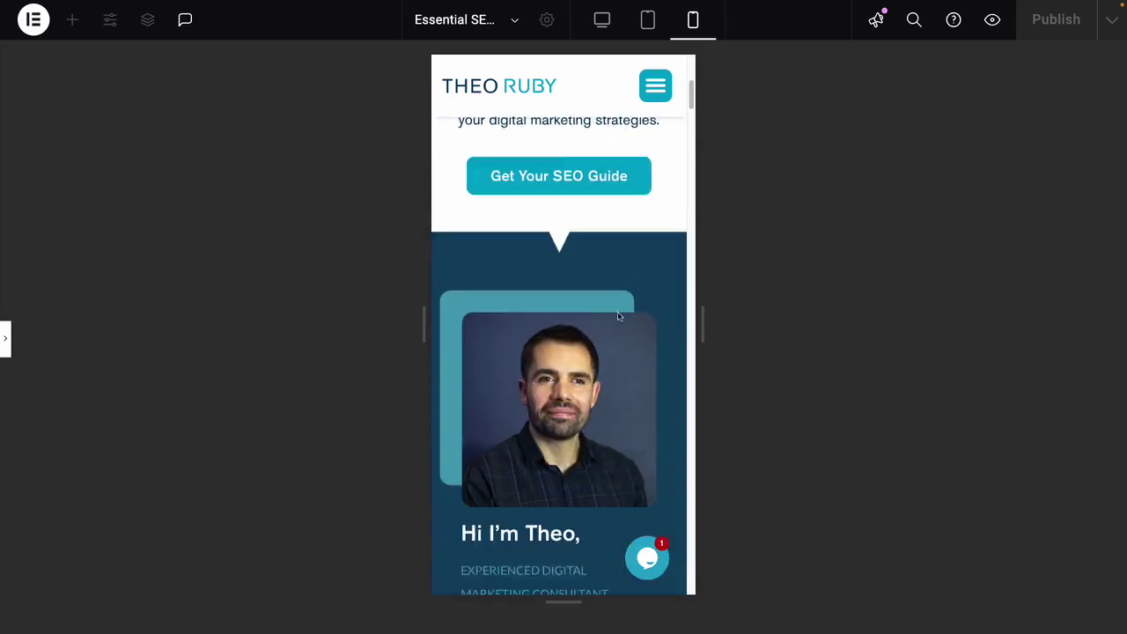
{"action": "scroll", "coordinate": [620, 314], "scroll_direction": "down", "scroll_amount": 5}
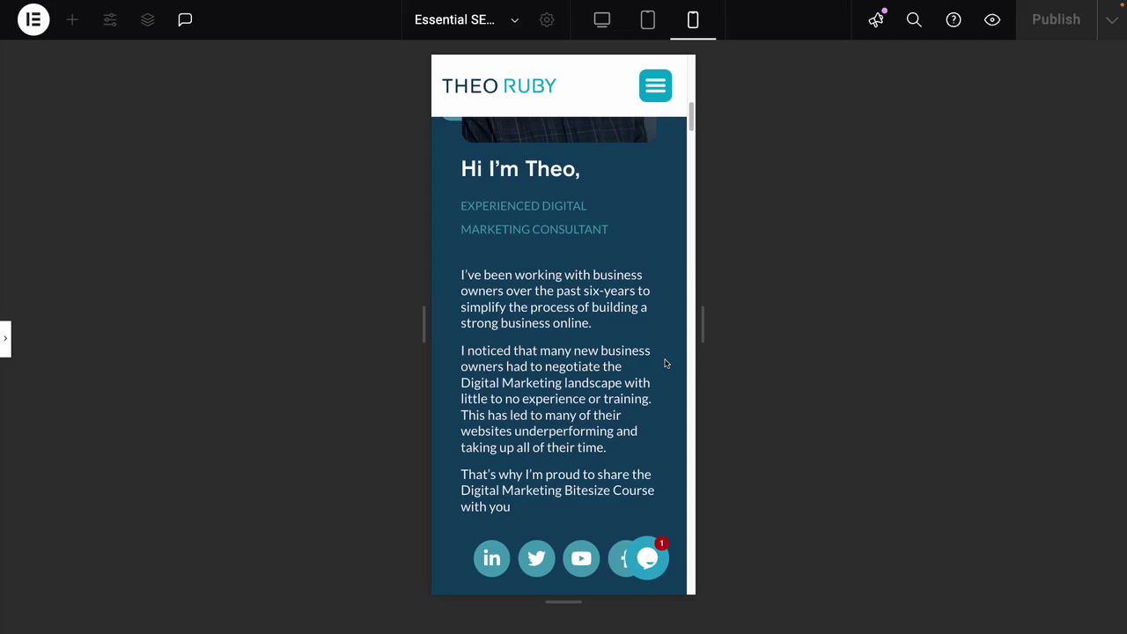
{"action": "scroll", "coordinate": [666, 363], "scroll_direction": "down", "scroll_amount": 6}
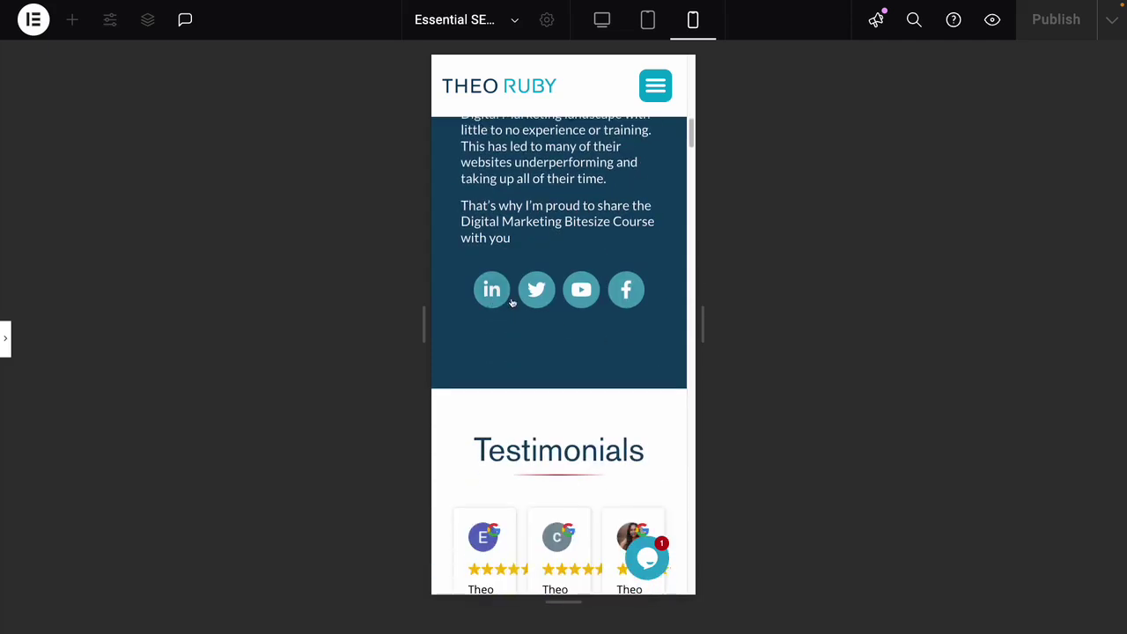
{"action": "scroll", "coordinate": [581, 315], "scroll_direction": "down", "scroll_amount": 4}
{"action": "scroll", "coordinate": [613, 393], "scroll_direction": "down", "scroll_amount": 11}
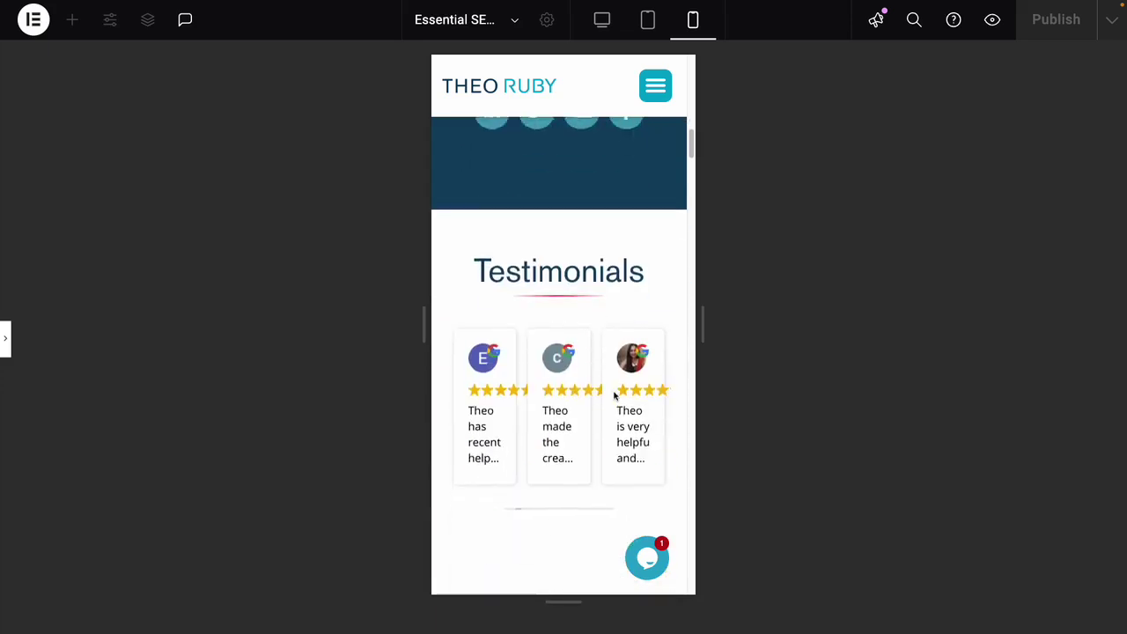
{"action": "scroll", "coordinate": [614, 396], "scroll_direction": "down", "scroll_amount": 5}
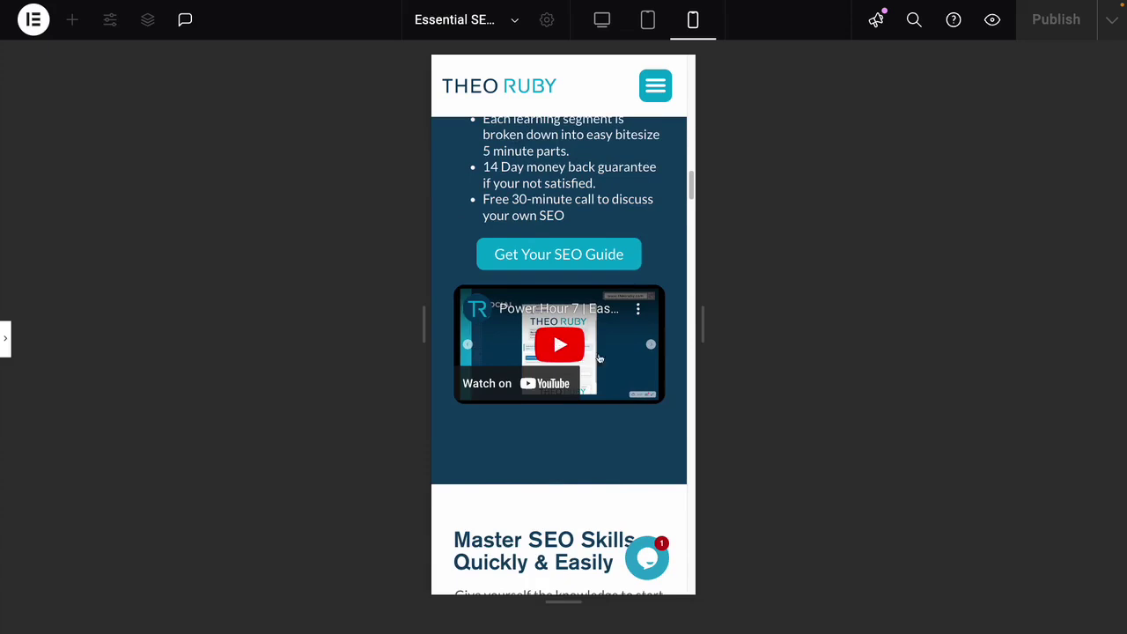
{"action": "scroll", "coordinate": [556, 355], "scroll_direction": "down", "scroll_amount": 12}
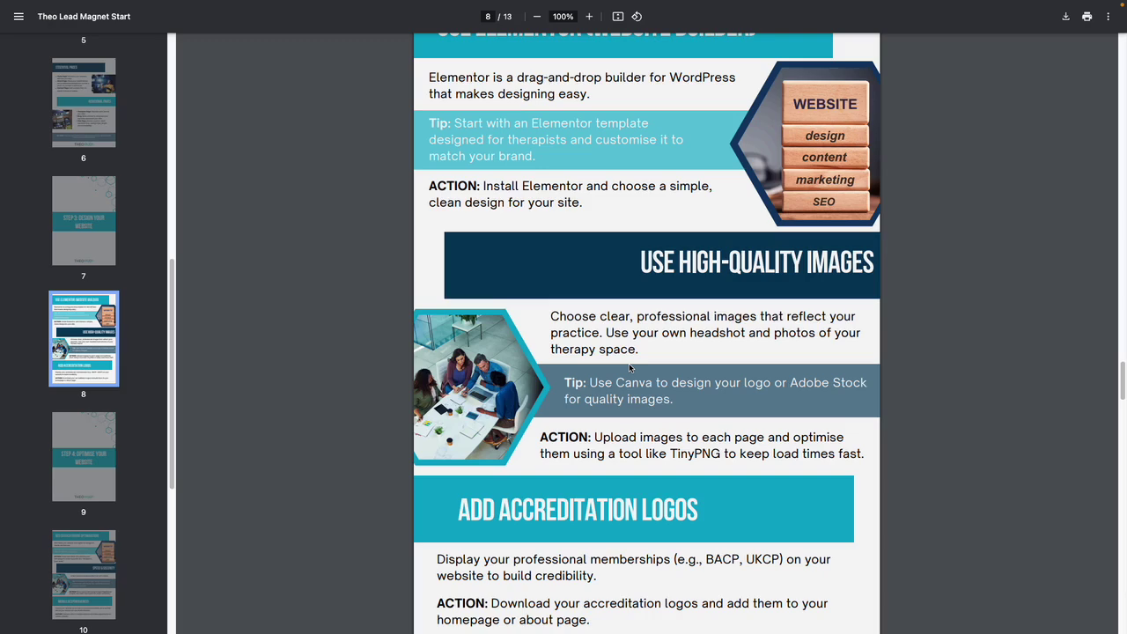
- Switch to the Depositphotos results for "therapy website" and examine the stock images suitable for a therapy site
{"action": "key", "text": "ctrl+Tab"}
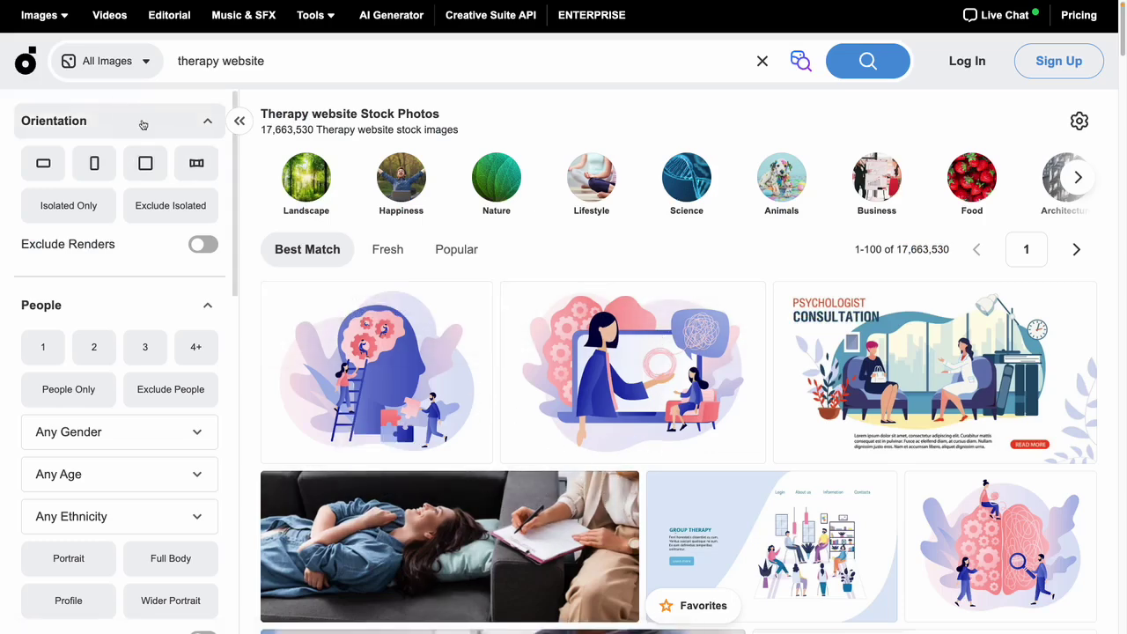
{"action": "scroll", "coordinate": [512, 417], "scroll_direction": "down", "scroll_amount": 3}
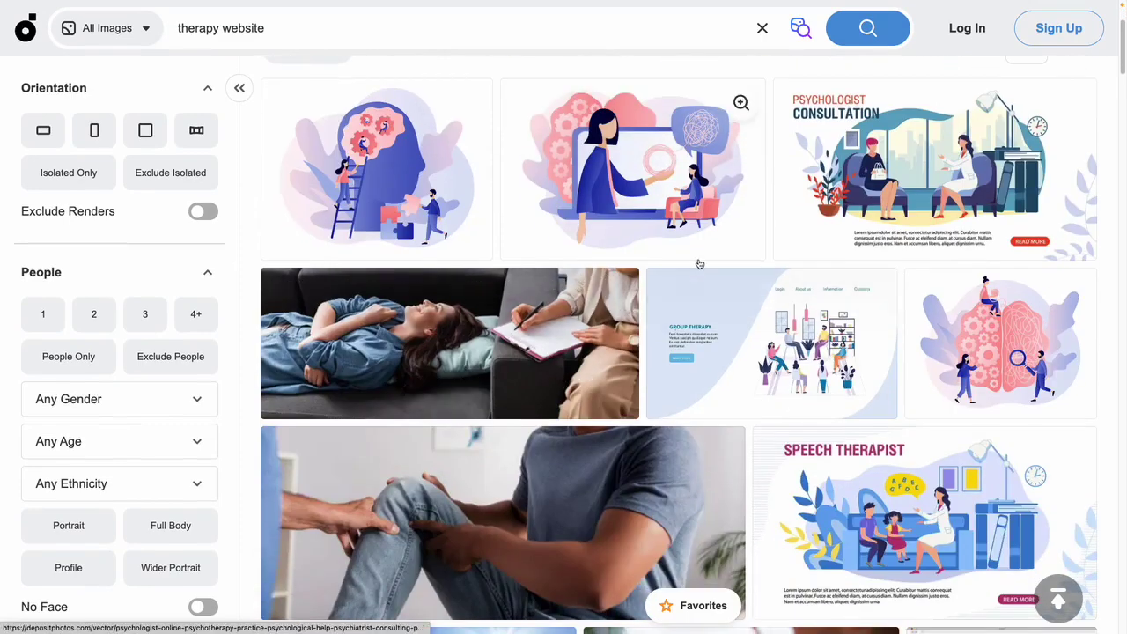
{"action": "scroll", "coordinate": [716, 221], "scroll_direction": "down", "scroll_amount": 5}
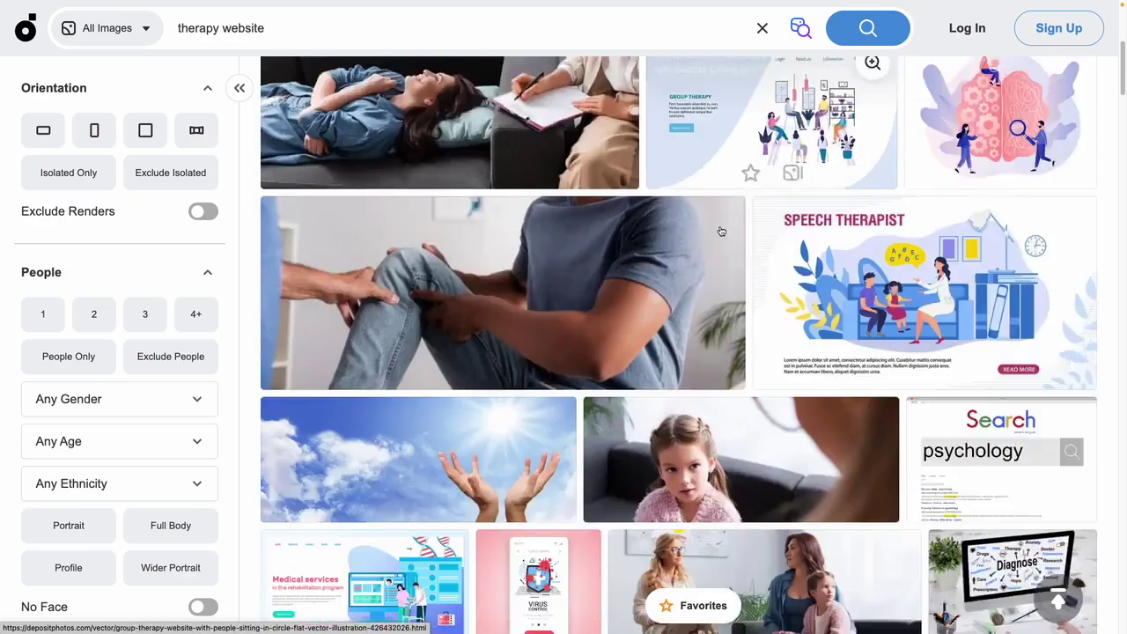
{"action": "scroll", "coordinate": [710, 276], "scroll_direction": "down", "scroll_amount": 1}
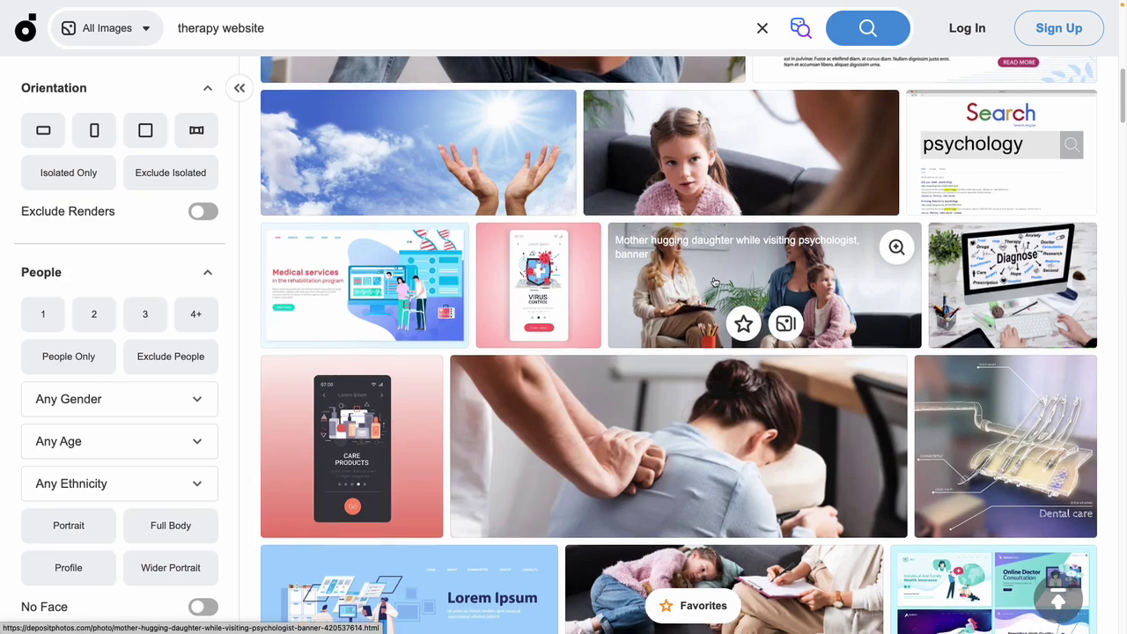
{"action": "scroll", "coordinate": [715, 282], "scroll_direction": "down", "scroll_amount": 2}
{"action": "scroll", "coordinate": [725, 296], "scroll_direction": "down", "scroll_amount": 2}
{"action": "scroll", "coordinate": [725, 296], "scroll_direction": "down", "scroll_amount": 2}
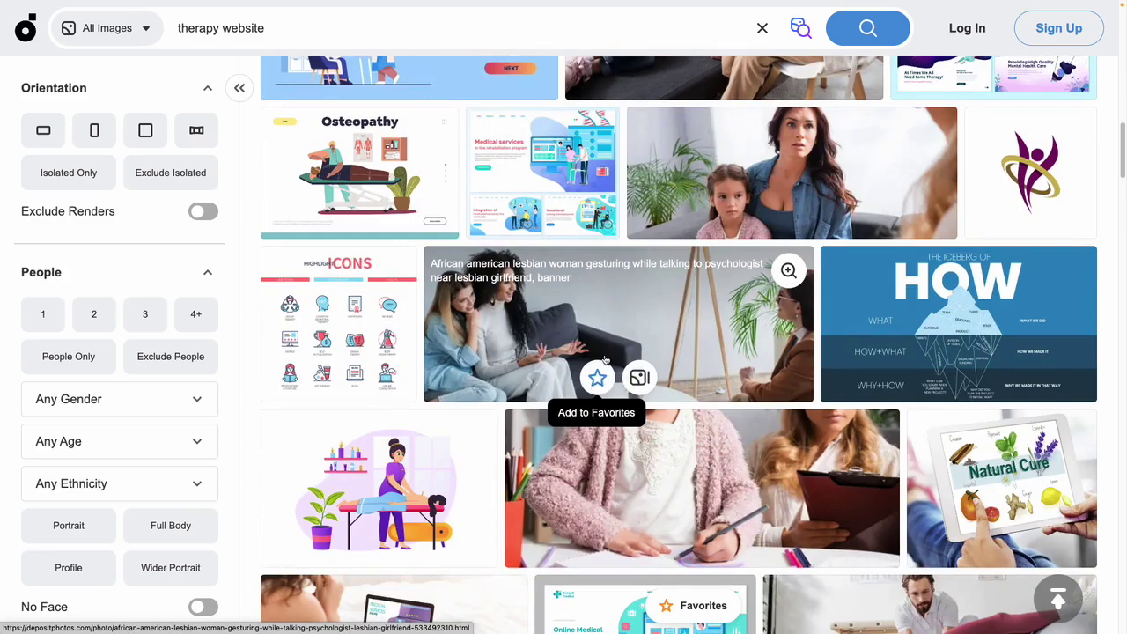
{"action": "left_click", "coordinate": [608, 311]}
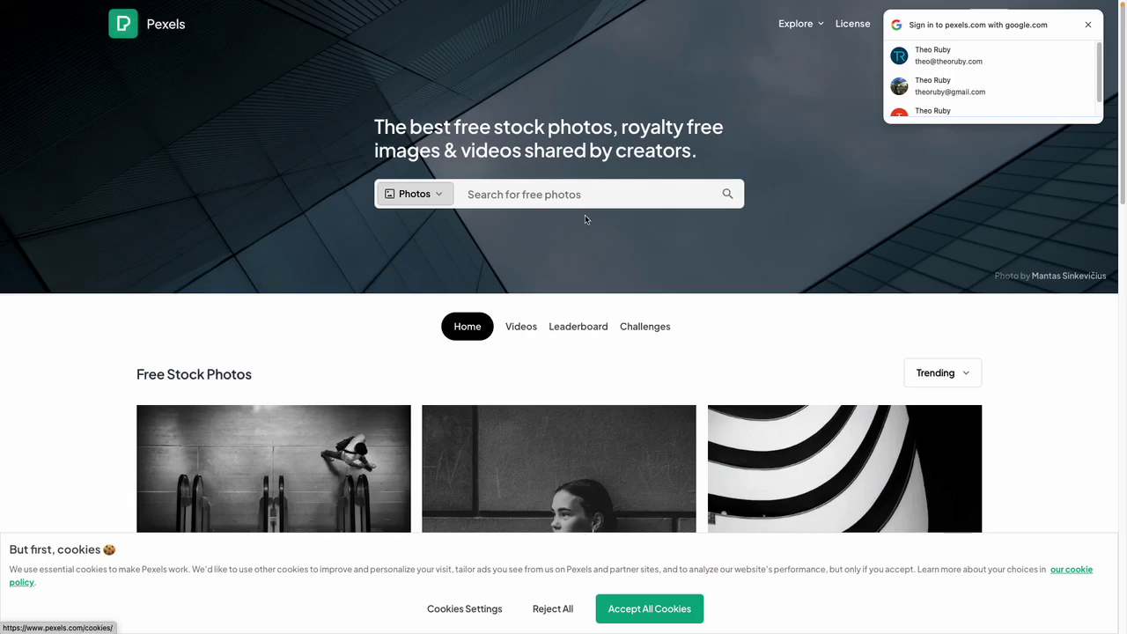
- Search Pexels for free photos with the term "therapy" and look over the first results
{"action": "left_click", "coordinate": [551, 194]}
{"action": "left_click", "coordinate": [555, 195]}
{"action": "type", "text": "therapy"}
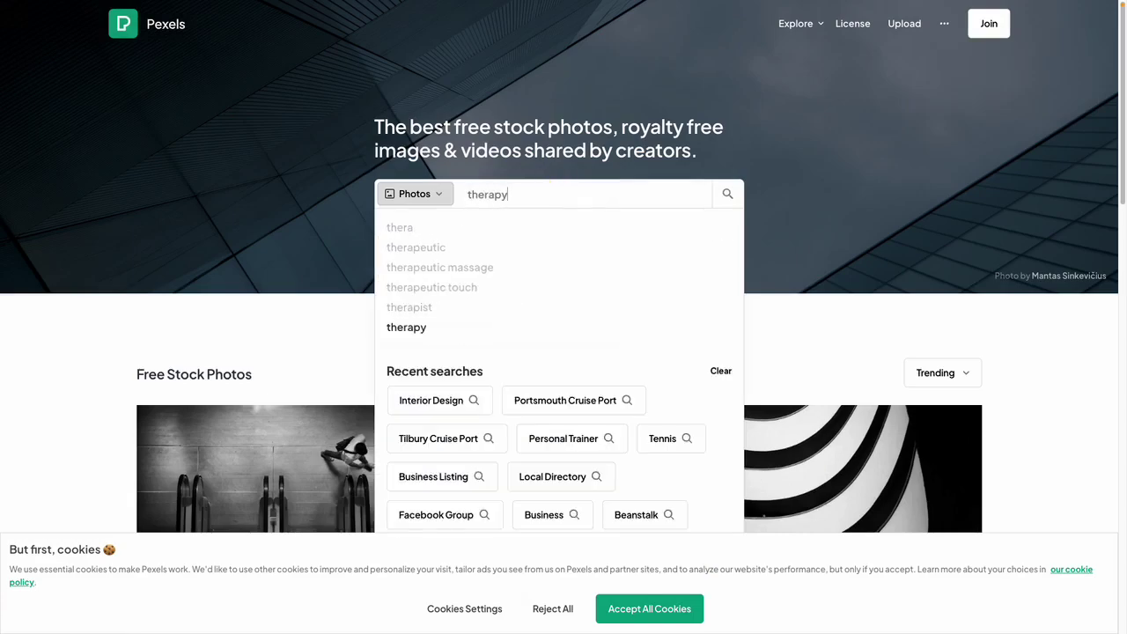
{"action": "key", "text": "Return"}
{"action": "scroll", "coordinate": [688, 372], "scroll_direction": "down", "scroll_amount": 1}
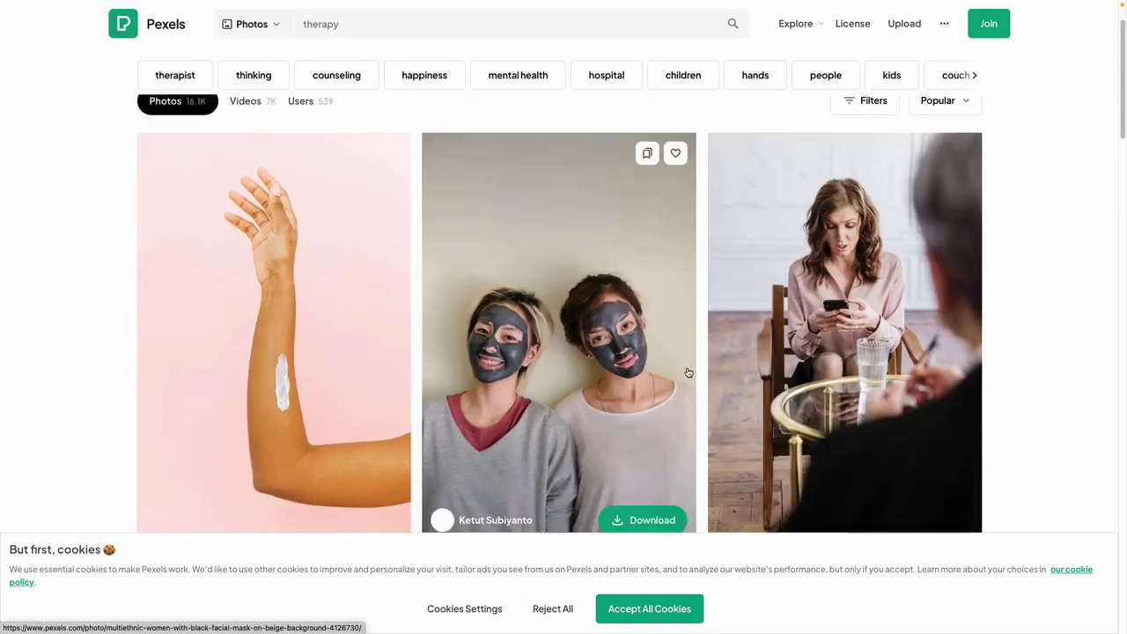
- Search Pexels for free photos with the term "beach" and look through the results
{"action": "scroll", "coordinate": [689, 373], "scroll_direction": "down", "scroll_amount": 10}
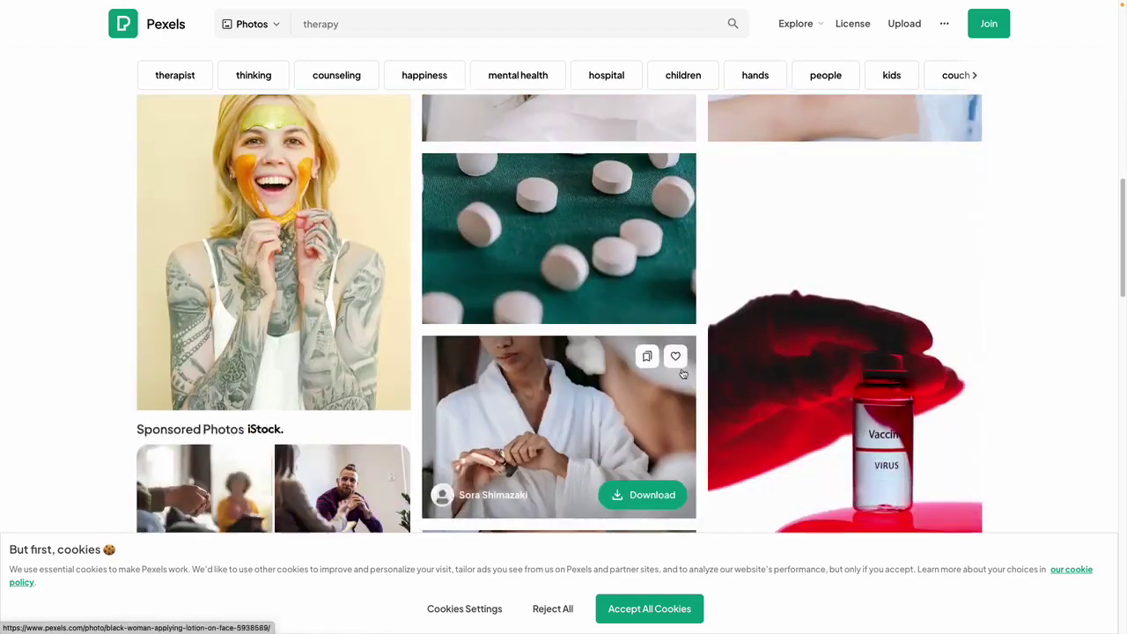
{"action": "scroll", "coordinate": [680, 369], "scroll_direction": "up", "scroll_amount": 10}
{"action": "left_click", "coordinate": [374, 28]}
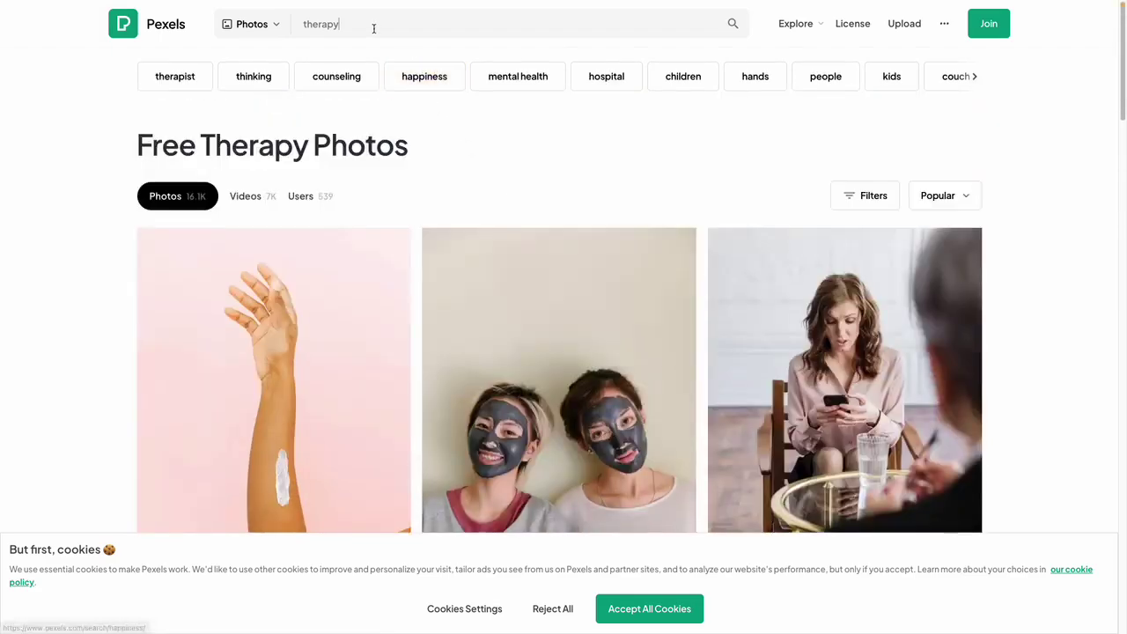
{"action": "double_click", "coordinate": [374, 28]}
{"action": "type", "text": "beach"}
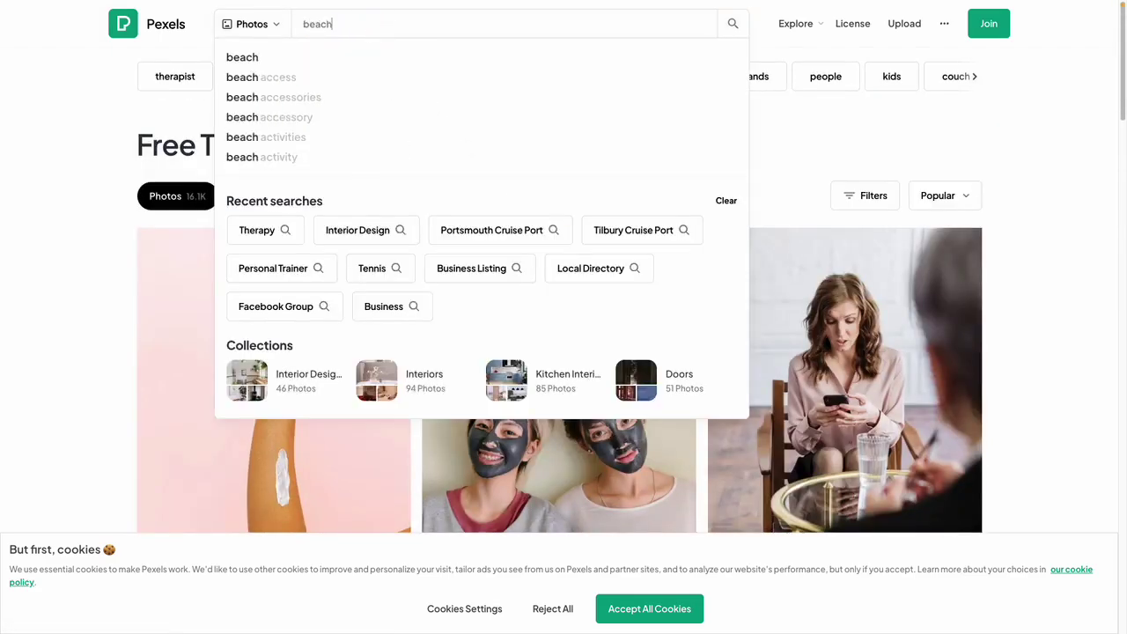
{"action": "key", "text": "Return"}
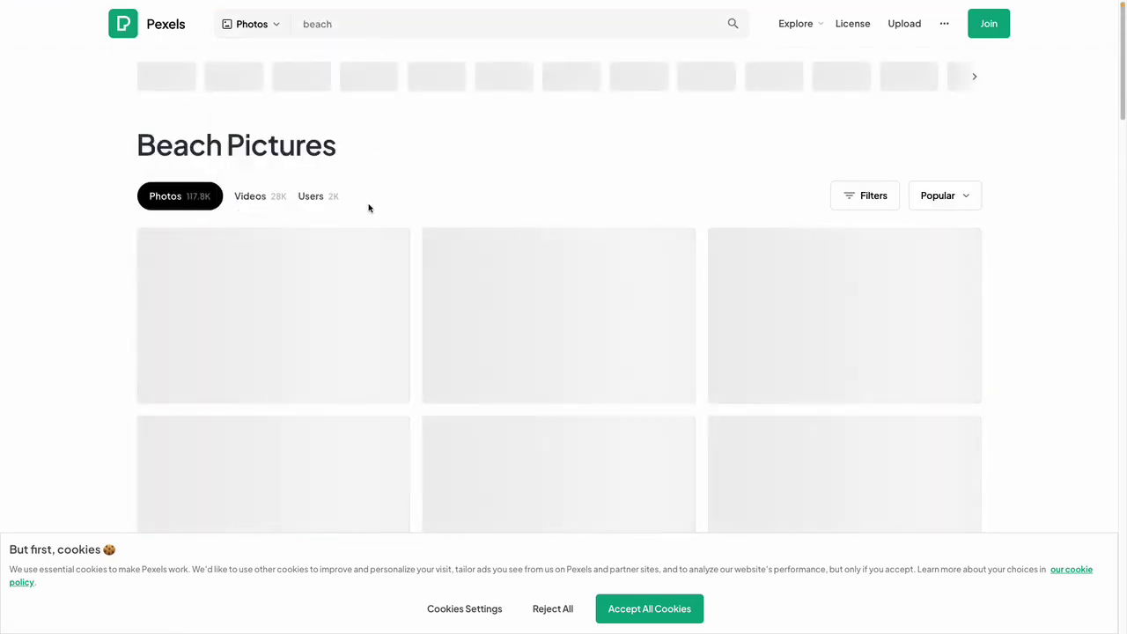
{"action": "scroll", "coordinate": [473, 253], "scroll_direction": "down", "scroll_amount": 1}
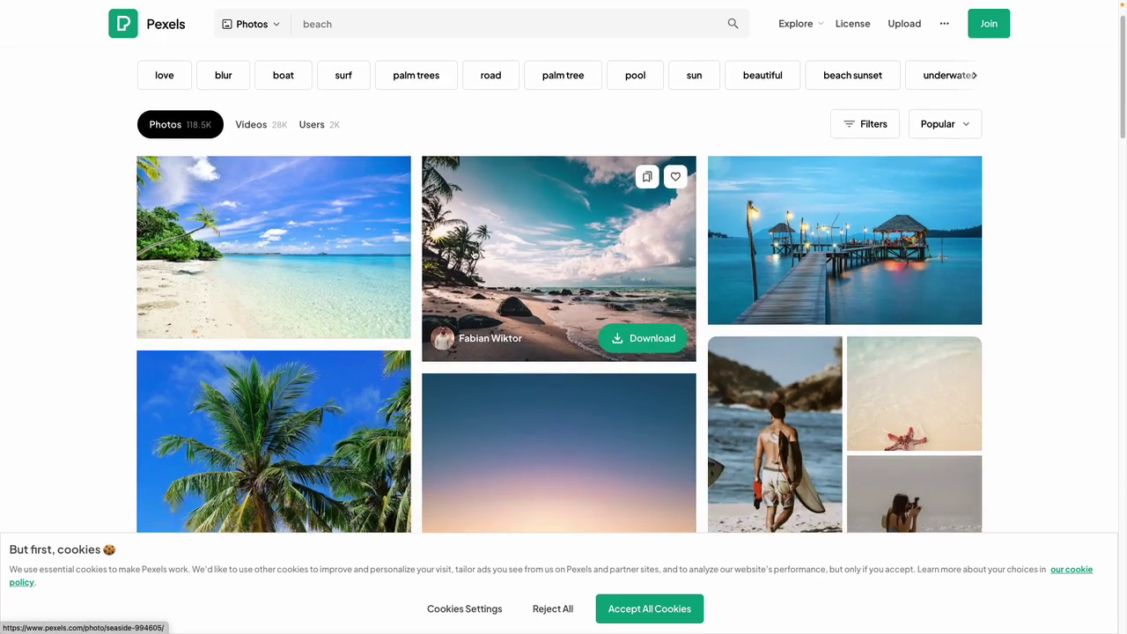
{"action": "scroll", "coordinate": [474, 253], "scroll_direction": "down", "scroll_amount": 3}
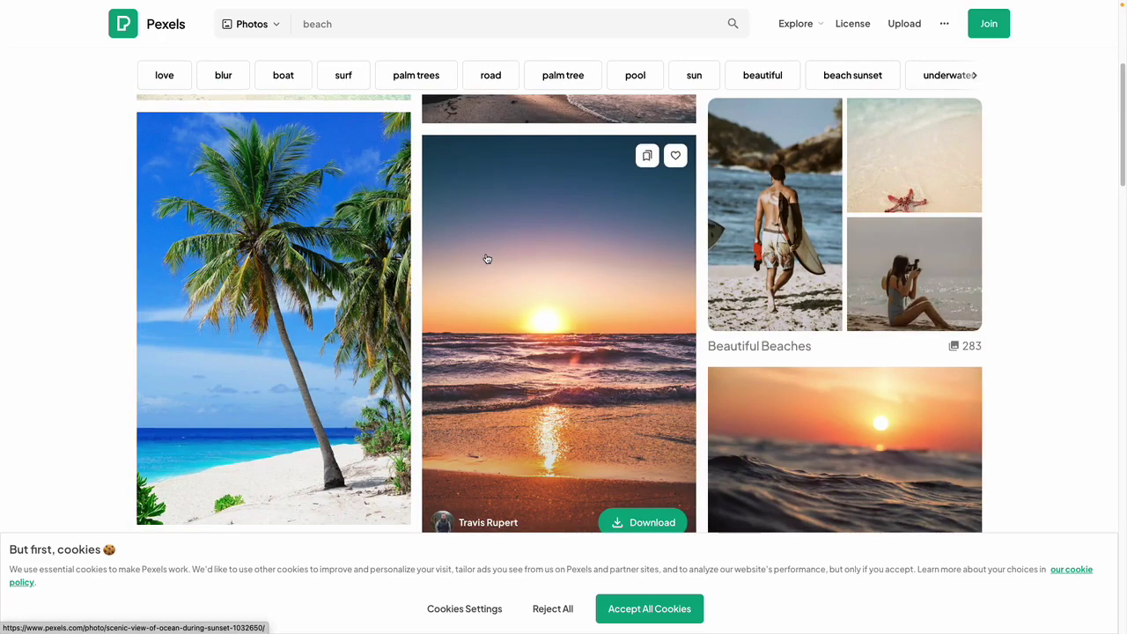
{"action": "scroll", "coordinate": [513, 284], "scroll_direction": "down", "scroll_amount": 4}
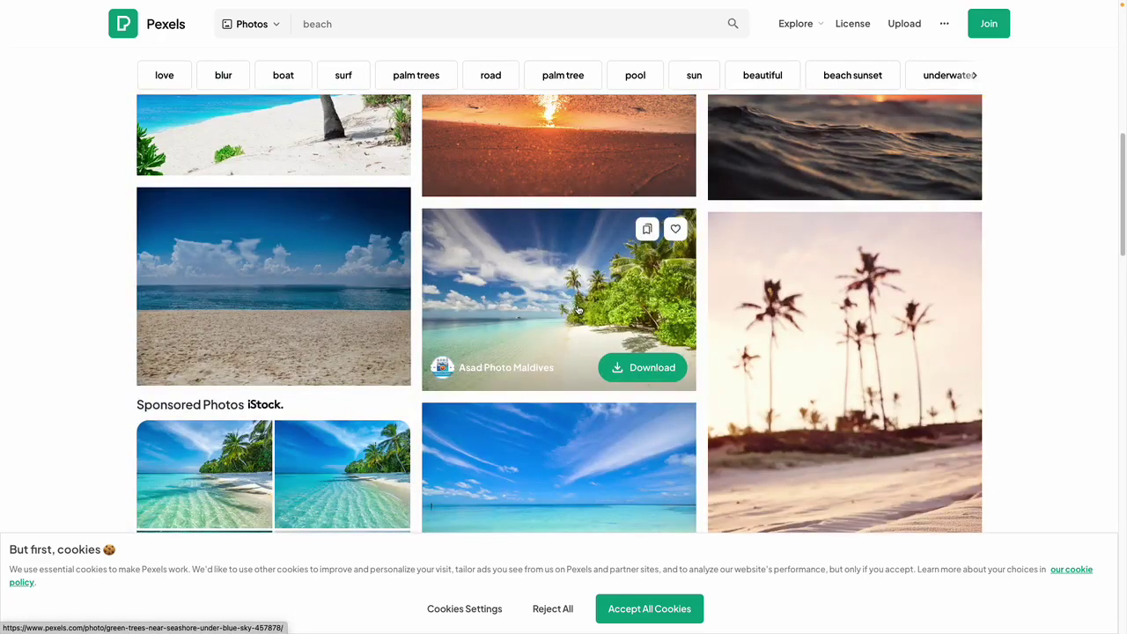
{"action": "scroll", "coordinate": [578, 309], "scroll_direction": "up", "scroll_amount": 10}
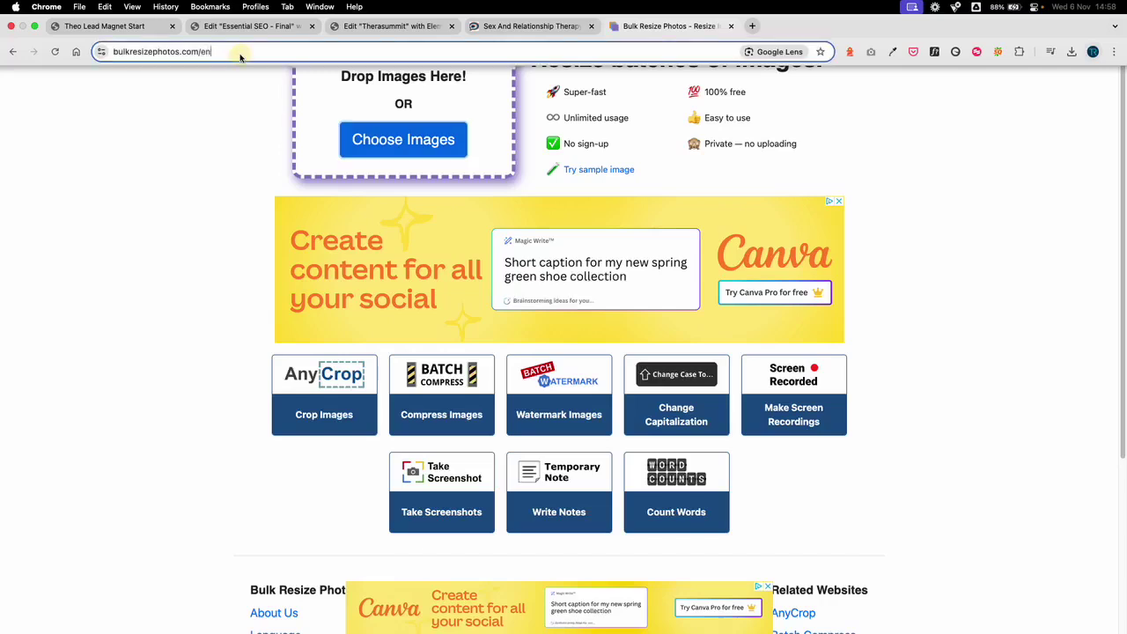
- Close the Sex And Relationship Therapy tab and highlight the bulkresizephotos.com address of the bulk image resizing site
{"action": "left_click", "coordinate": [241, 50]}
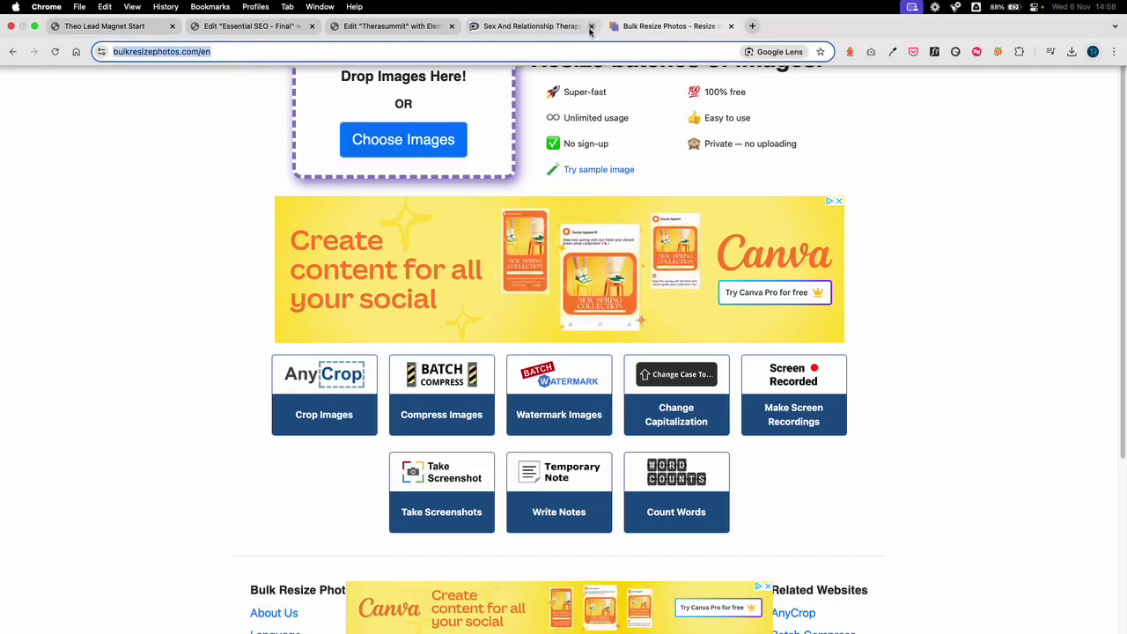
{"action": "left_click", "coordinate": [591, 25]}
{"action": "left_click", "coordinate": [244, 54]}
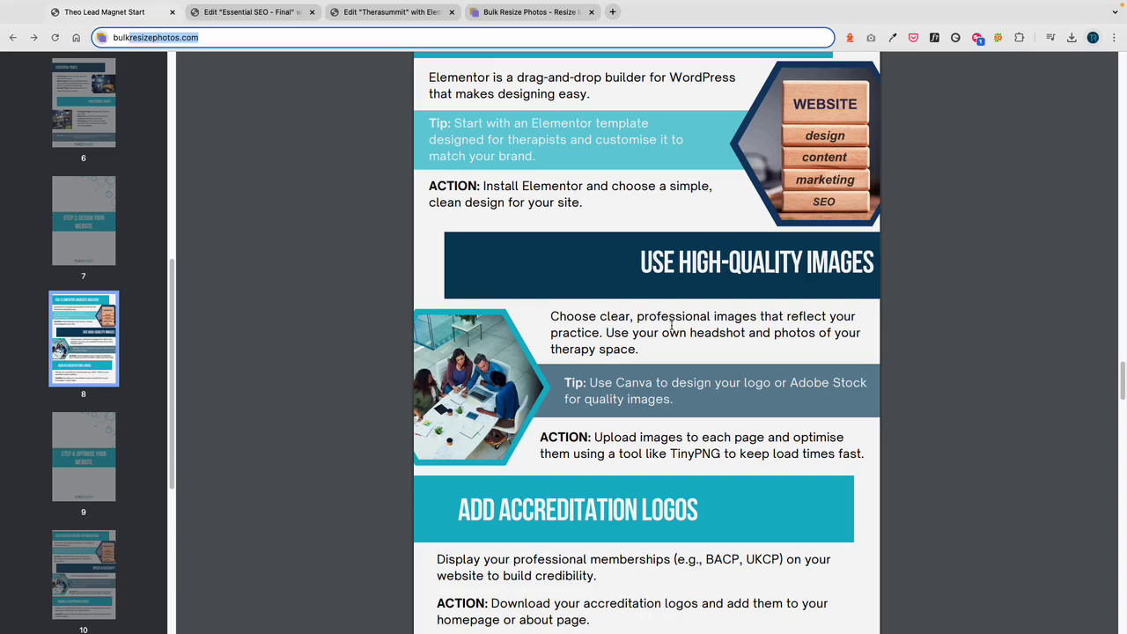
- Read on in the Theo Lead Magnet guide from Use High-Quality Images through Step 4: Optimise Your Website to the SEO page
{"action": "scroll", "coordinate": [616, 322], "scroll_direction": "down", "scroll_amount": 5}
{"action": "scroll", "coordinate": [675, 329], "scroll_direction": "down", "scroll_amount": 3}
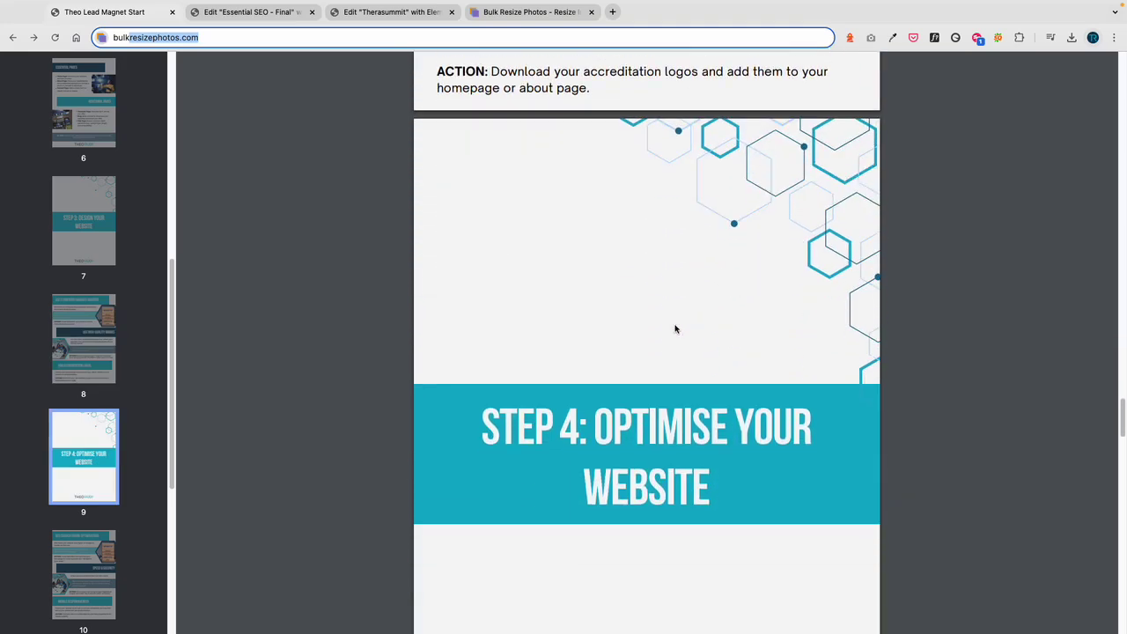
{"action": "scroll", "coordinate": [676, 328], "scroll_direction": "down", "scroll_amount": 2}
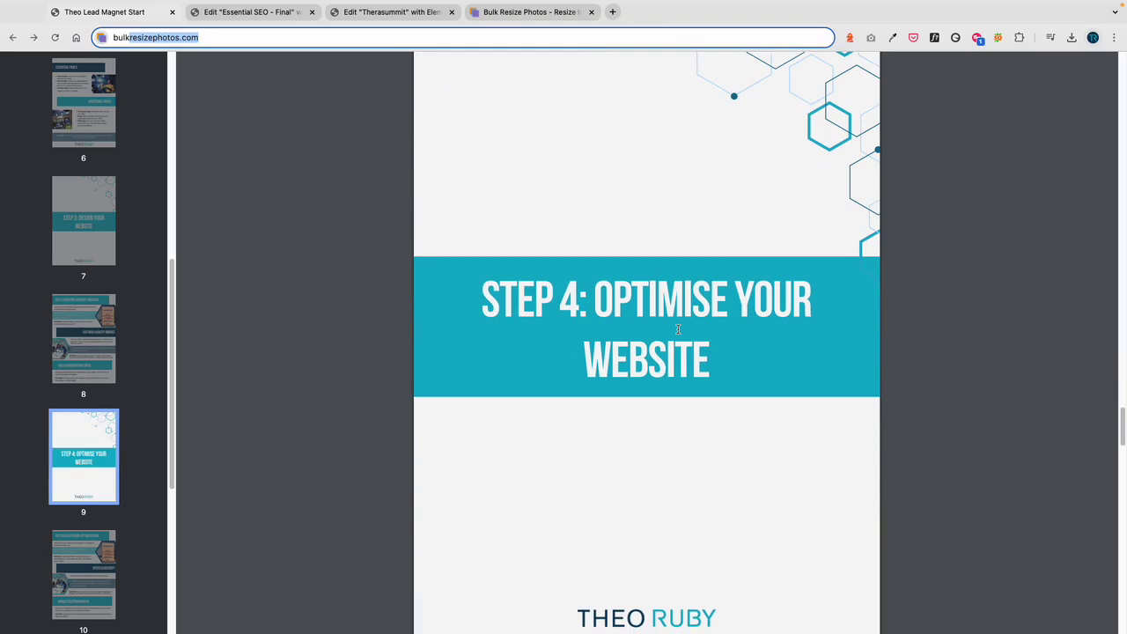
{"action": "scroll", "coordinate": [678, 329], "scroll_direction": "down", "scroll_amount": 2}
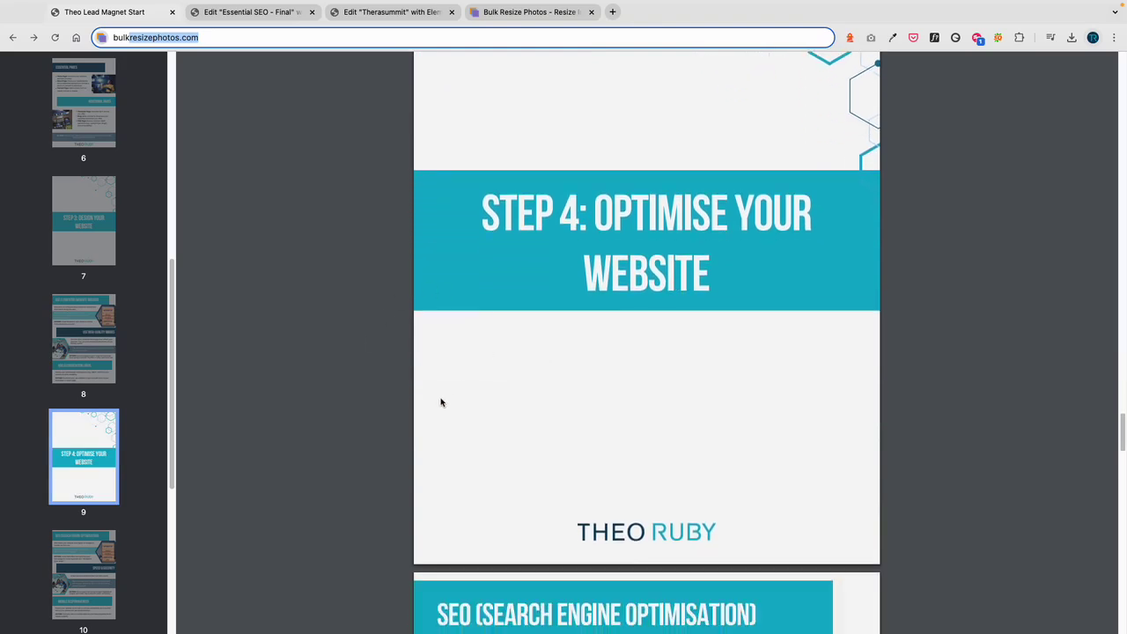
{"action": "scroll", "coordinate": [422, 381], "scroll_direction": "down", "scroll_amount": 5}
{"action": "scroll", "coordinate": [425, 385], "scroll_direction": "down", "scroll_amount": 1}
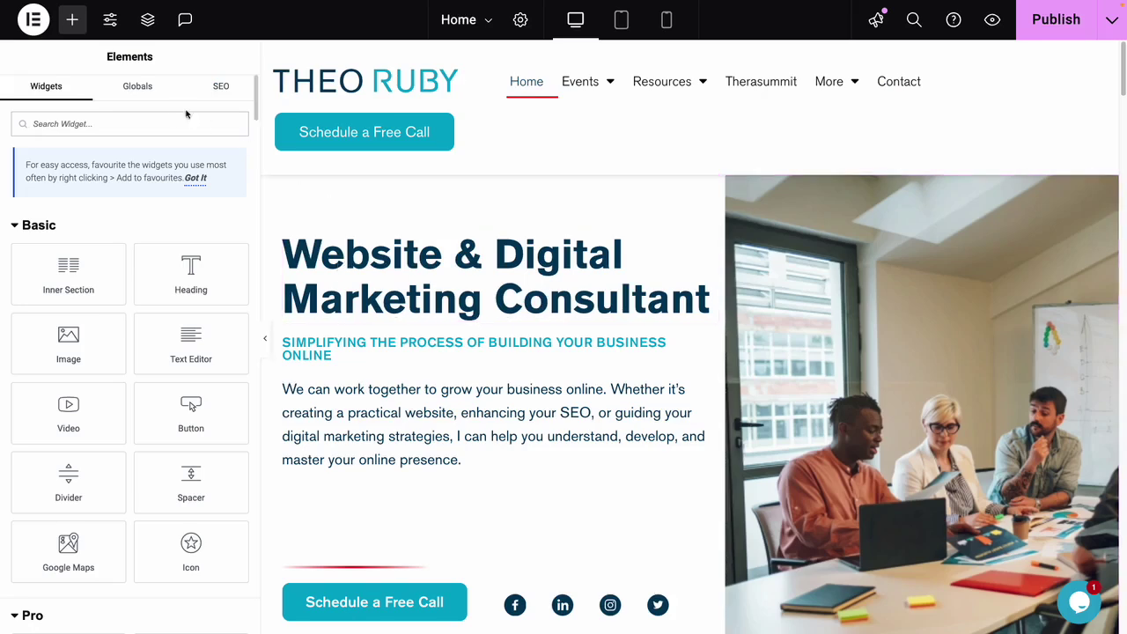
- Show the Home page's SEO settings in Elementor and view its title, permalink and description in the Preview Snippet Editor
{"action": "left_click", "coordinate": [234, 92]}
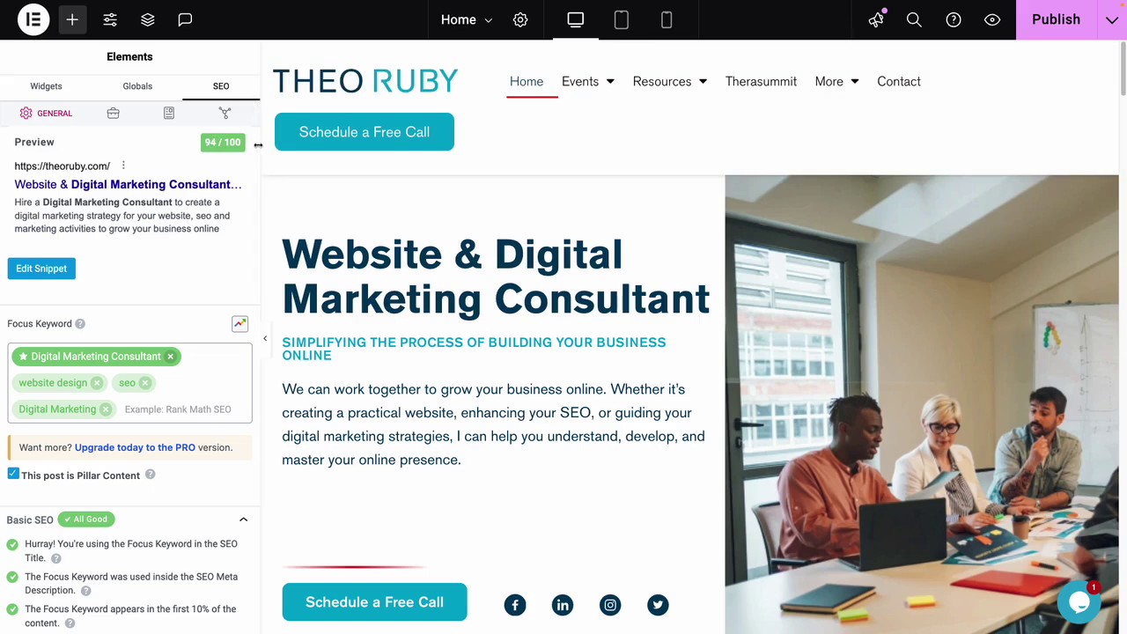
{"action": "left_click", "coordinate": [35, 269]}
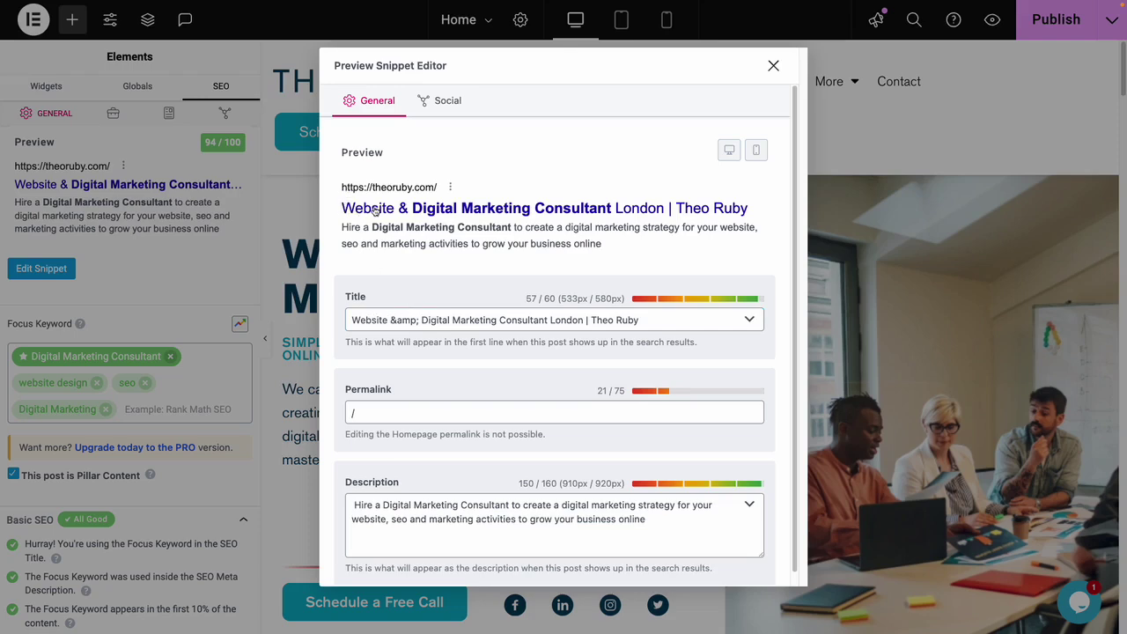
{"action": "left_click", "coordinate": [773, 65]}
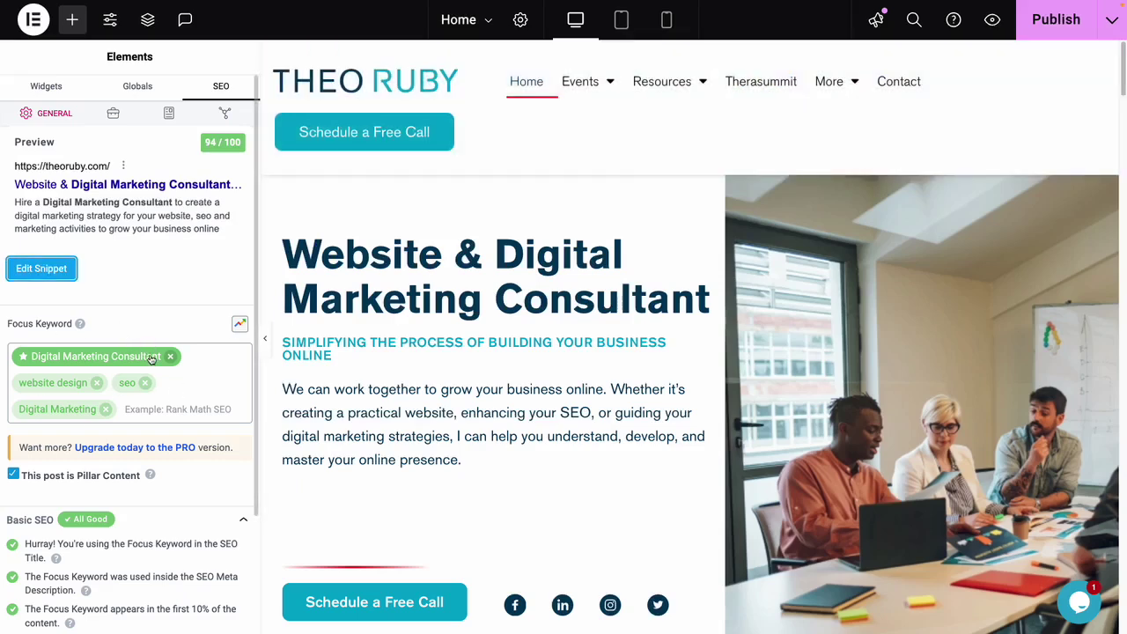
- Review the Home page's focus keywords and Basic SEO checks, and expand the Additional checks
{"action": "scroll", "coordinate": [151, 359], "scroll_direction": "down", "scroll_amount": 3}
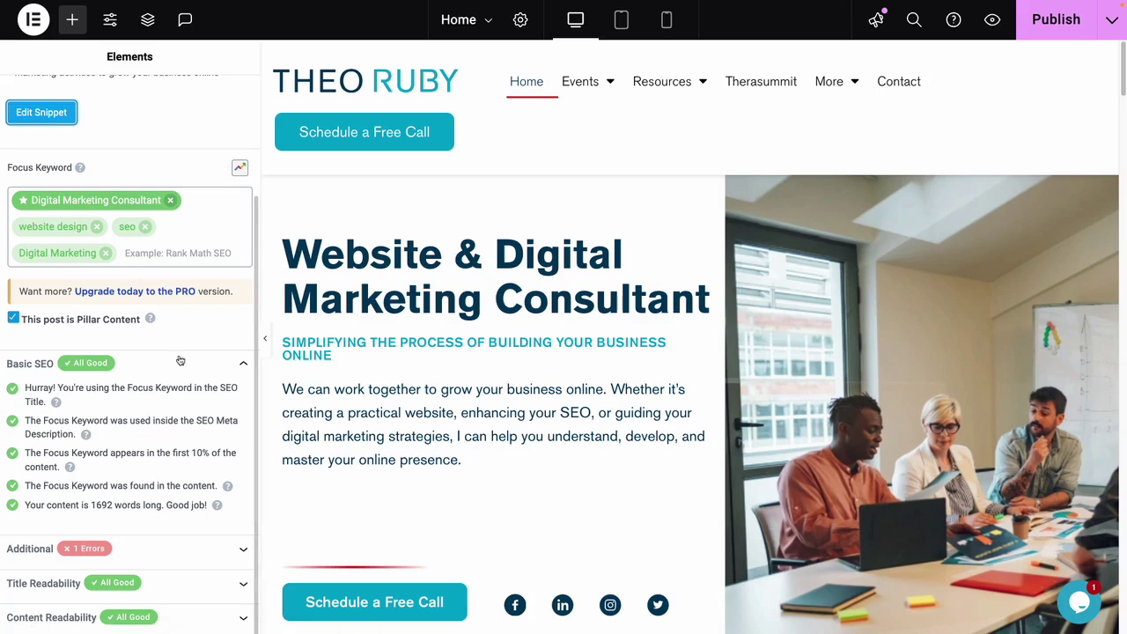
{"action": "scroll", "coordinate": [523, 463], "scroll_direction": "down", "scroll_amount": 5}
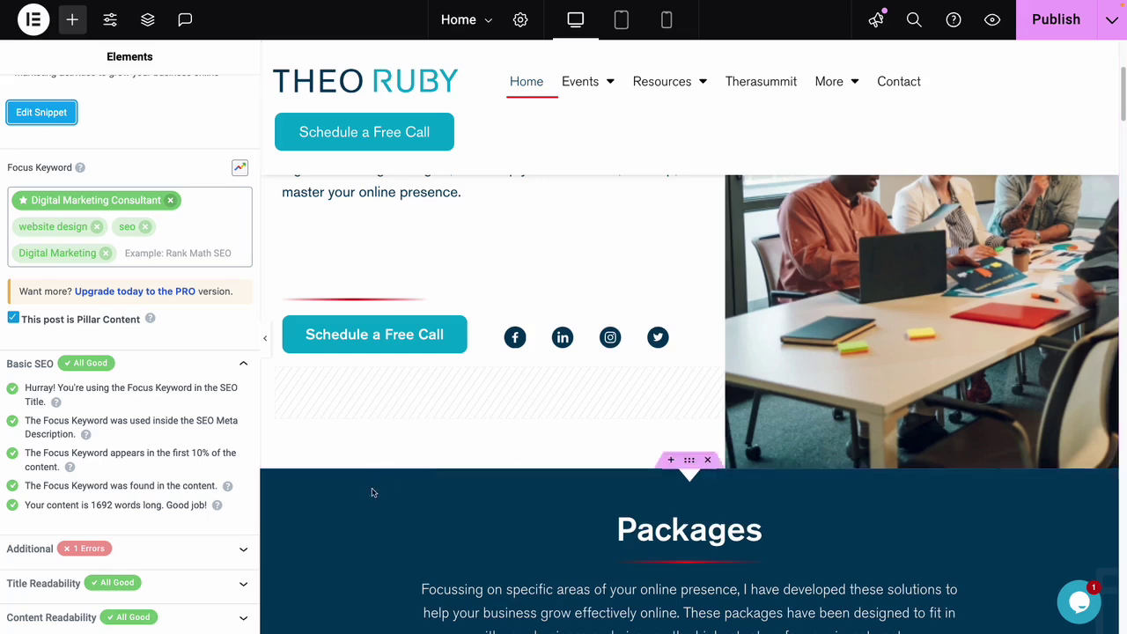
{"action": "left_click", "coordinate": [167, 547]}
{"action": "scroll", "coordinate": [189, 462], "scroll_direction": "down", "scroll_amount": 3}
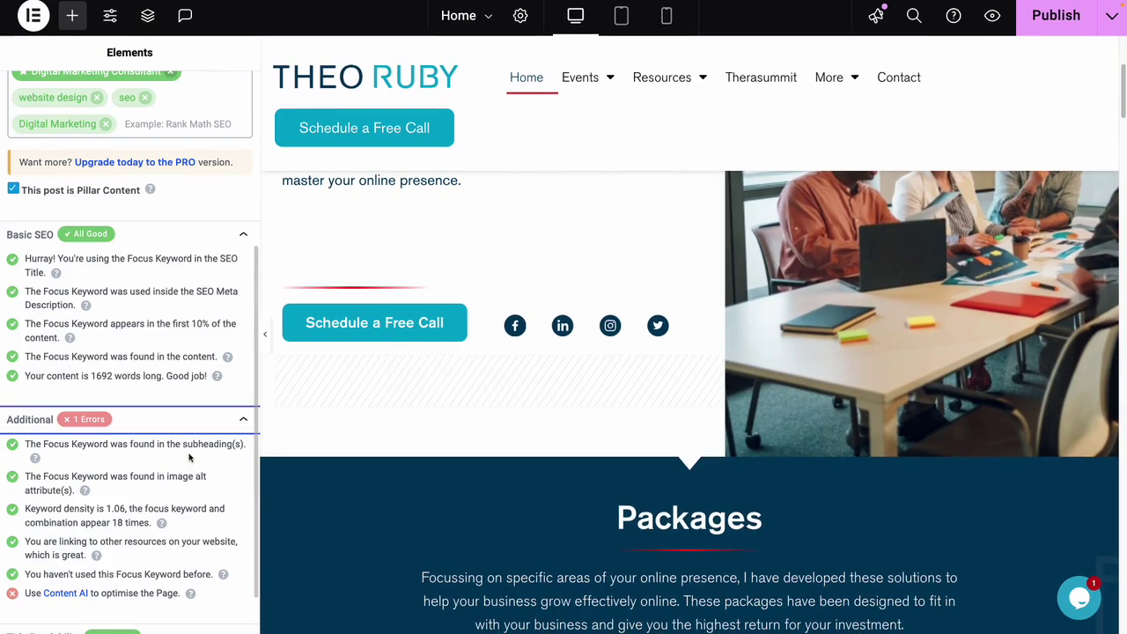
{"action": "scroll", "coordinate": [190, 467], "scroll_direction": "down", "scroll_amount": 2}
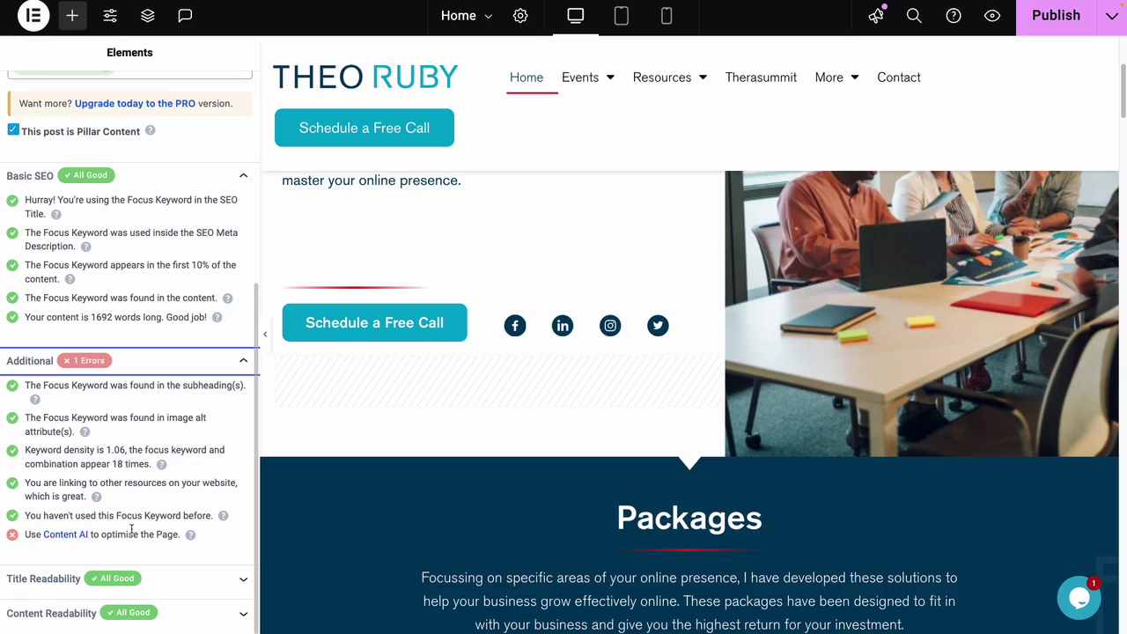
- Expand the Title Readability and Content Readability checks and compare them with the Home page's opening section
{"action": "left_click", "coordinate": [40, 579]}
{"action": "scroll", "coordinate": [112, 530], "scroll_direction": "down", "scroll_amount": 2}
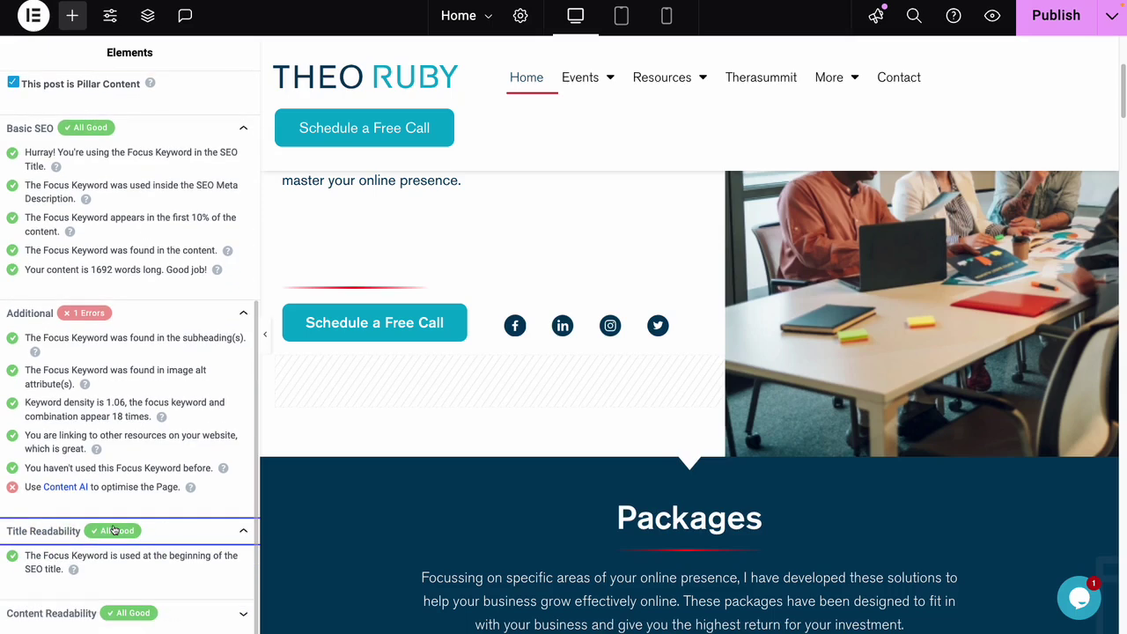
{"action": "left_click", "coordinate": [76, 609]}
{"action": "scroll", "coordinate": [125, 528], "scroll_direction": "down", "scroll_amount": 2}
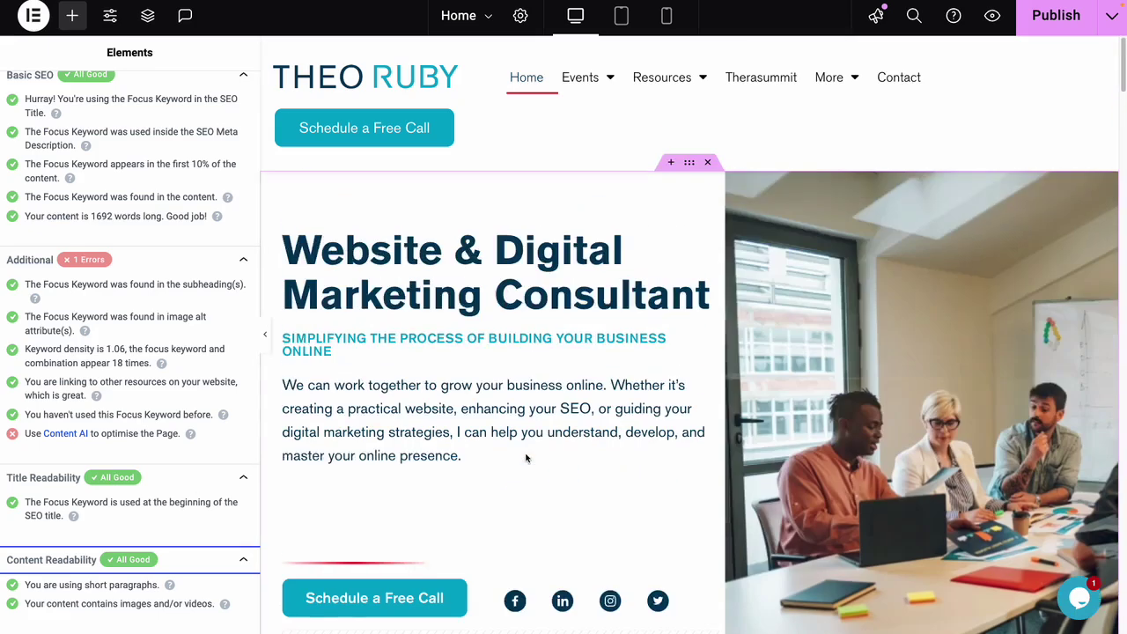
{"action": "scroll", "coordinate": [528, 458], "scroll_direction": "up", "scroll_amount": 3}
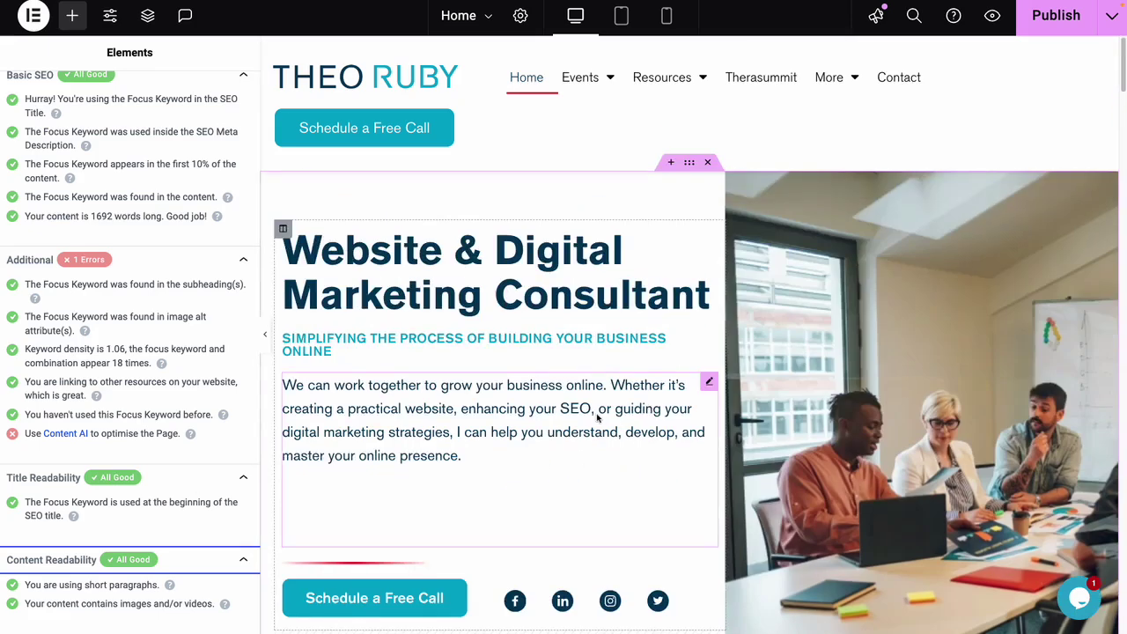